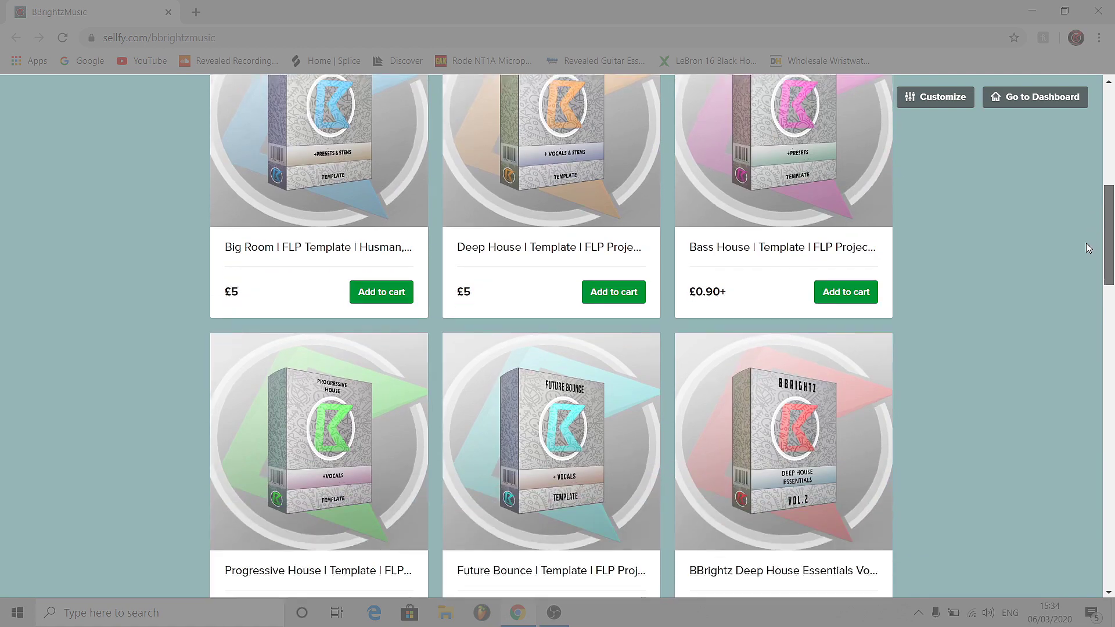
- Look through the template and sample pack listings on the store page, then return toward the top
{"action": "scroll", "coordinate": [1088, 338], "scroll_direction": "down", "scroll_amount": 14}
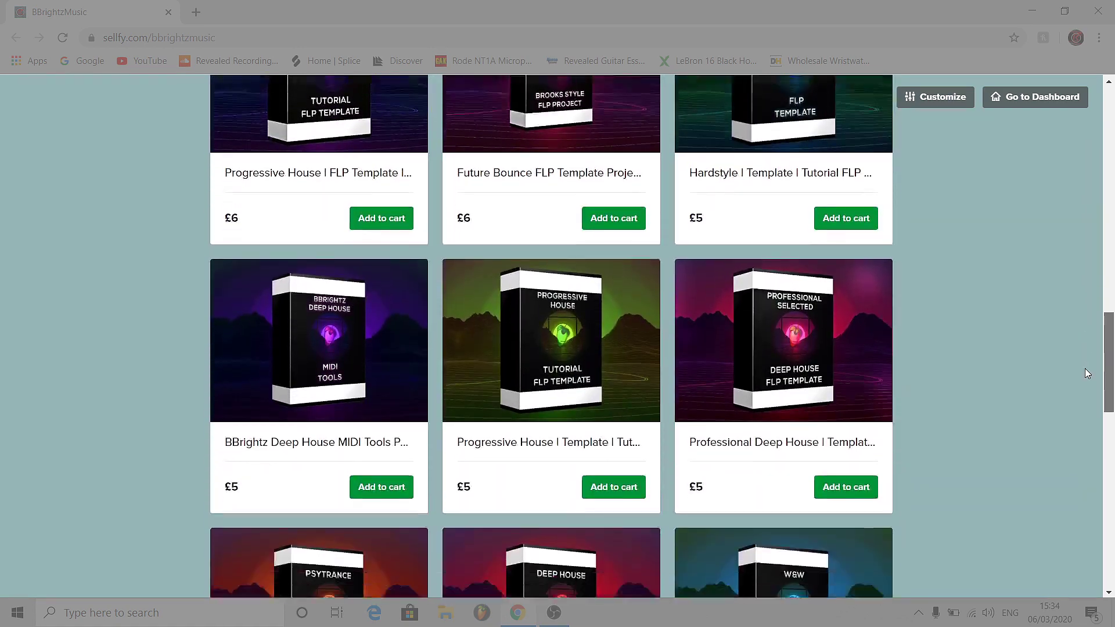
{"action": "scroll", "coordinate": [1097, 491], "scroll_direction": "down", "scroll_amount": 5}
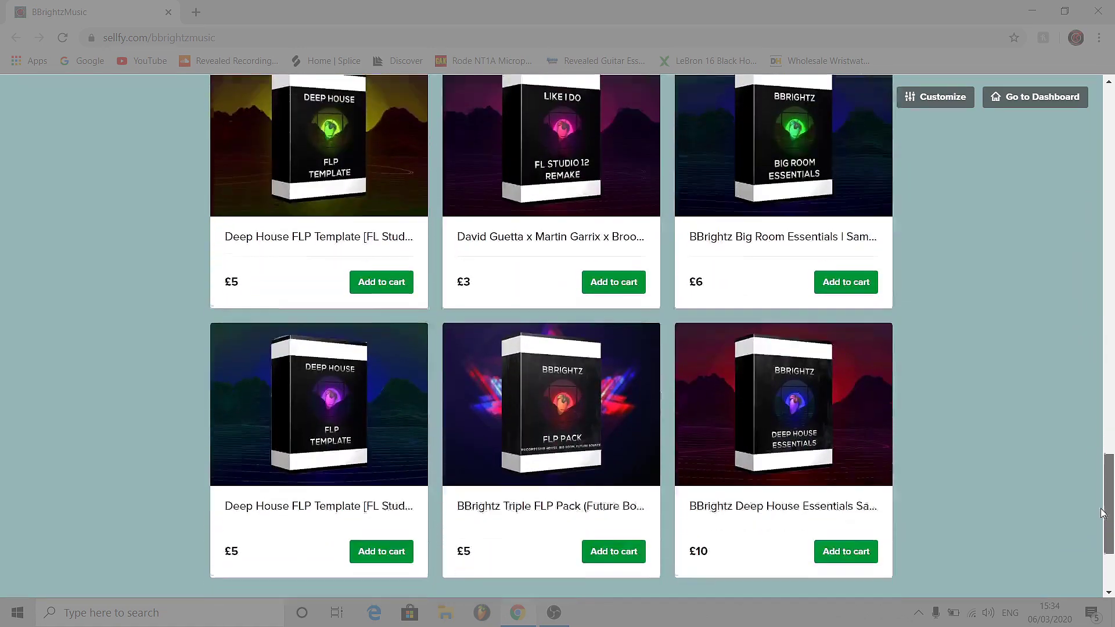
{"action": "scroll", "coordinate": [1106, 436], "scroll_direction": "up", "scroll_amount": 15}
{"action": "left_click_drag", "start_coordinate": [1112, 383], "coordinate": [1111, 126]}
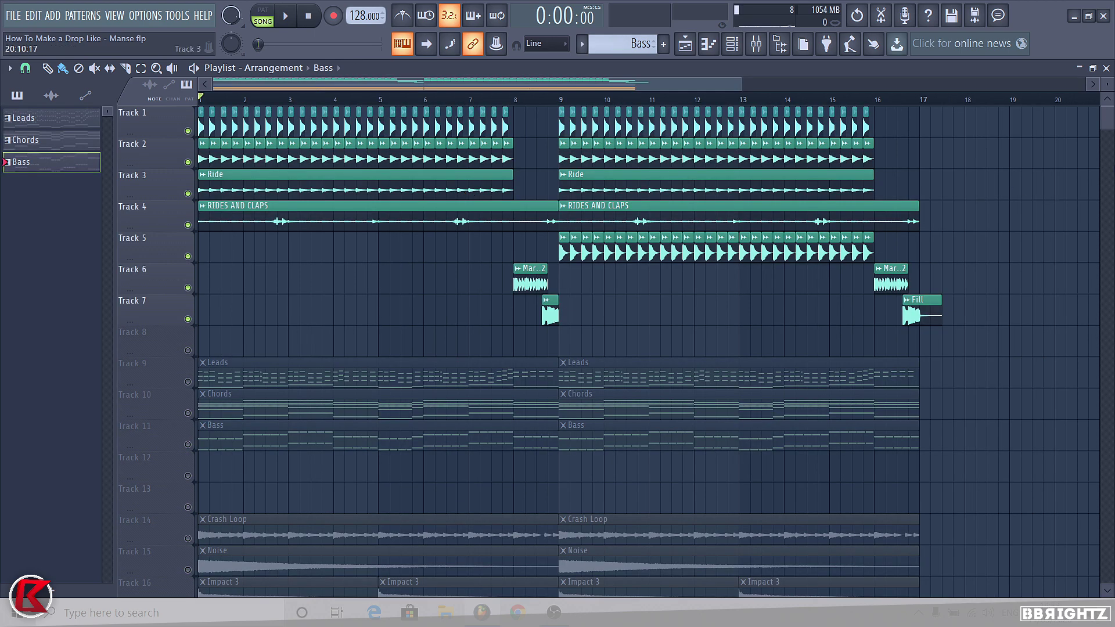
- Review the available audio output devices in the audio settings, leaving the device selection as it is
{"action": "left_click_drag", "start_coordinate": [1110, 110], "coordinate": [1108, 118]}
{"action": "left_click", "coordinate": [145, 16]}
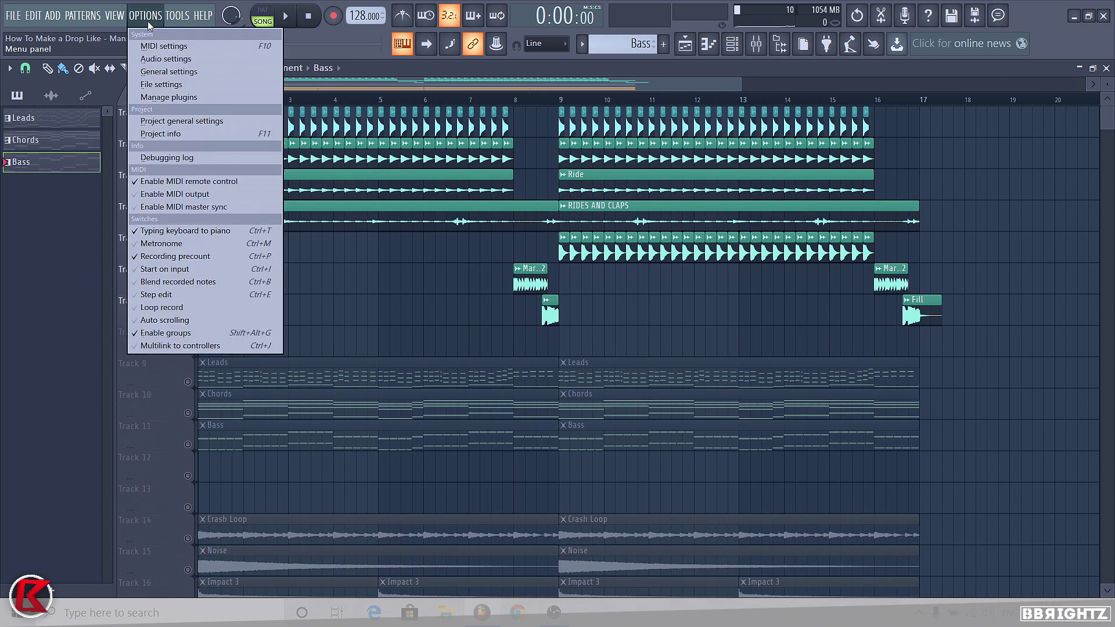
{"action": "left_click", "coordinate": [157, 59]}
{"action": "left_click", "coordinate": [431, 132]}
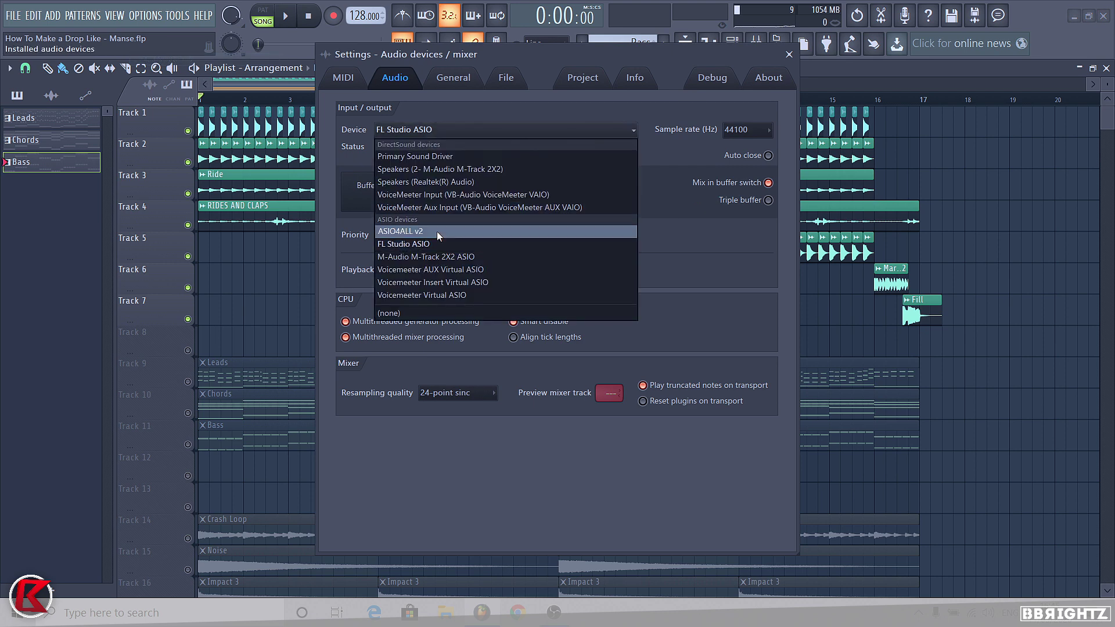
{"action": "left_click", "coordinate": [788, 54]}
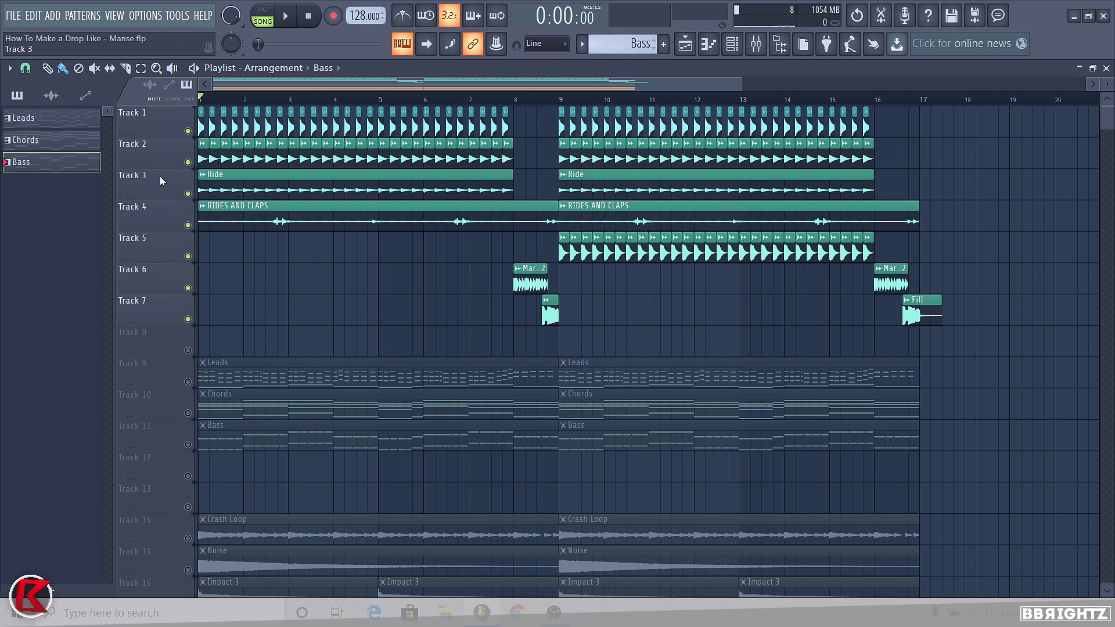
- Solo the kick on Track 1, check its sample settings, and play it back
{"action": "right_click", "coordinate": [187, 131]}
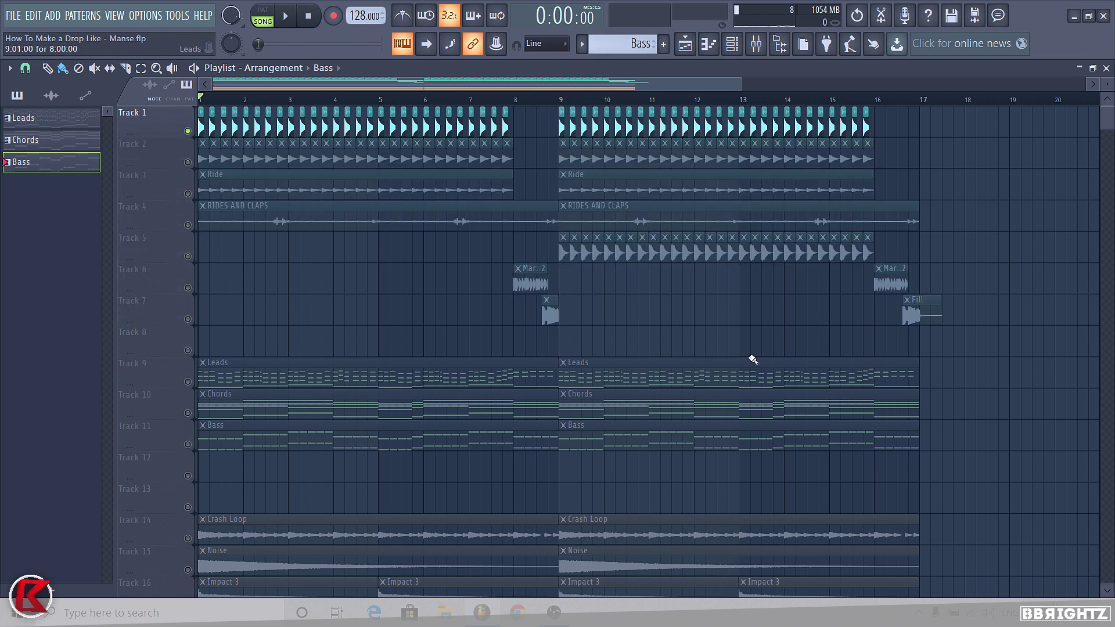
{"action": "double_click", "coordinate": [316, 122]}
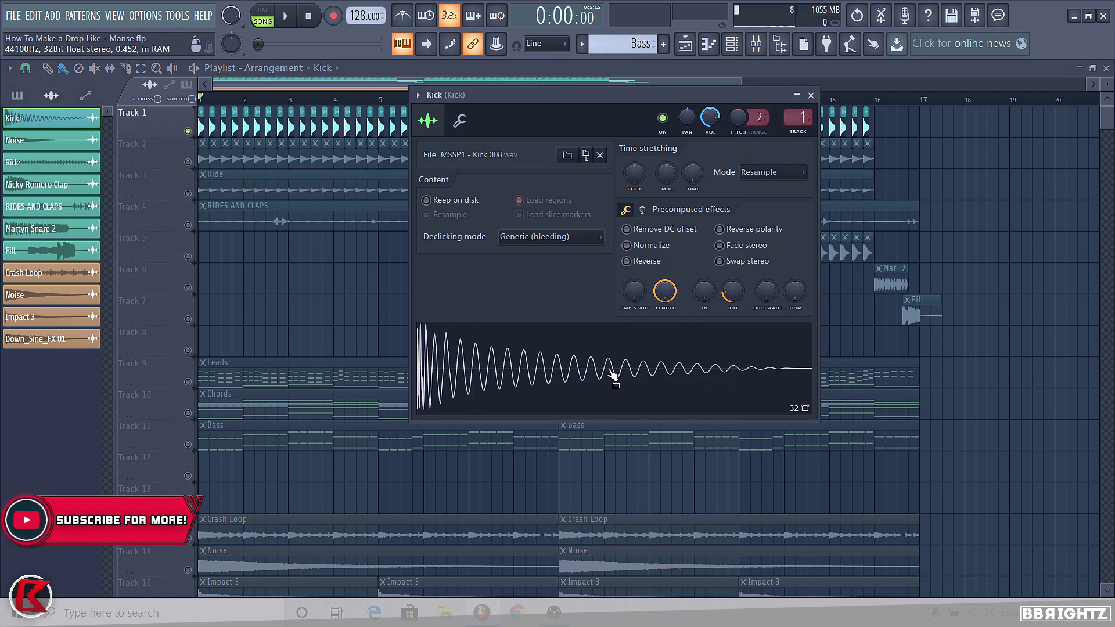
{"action": "left_click", "coordinate": [810, 97]}
{"action": "key", "text": "space"}
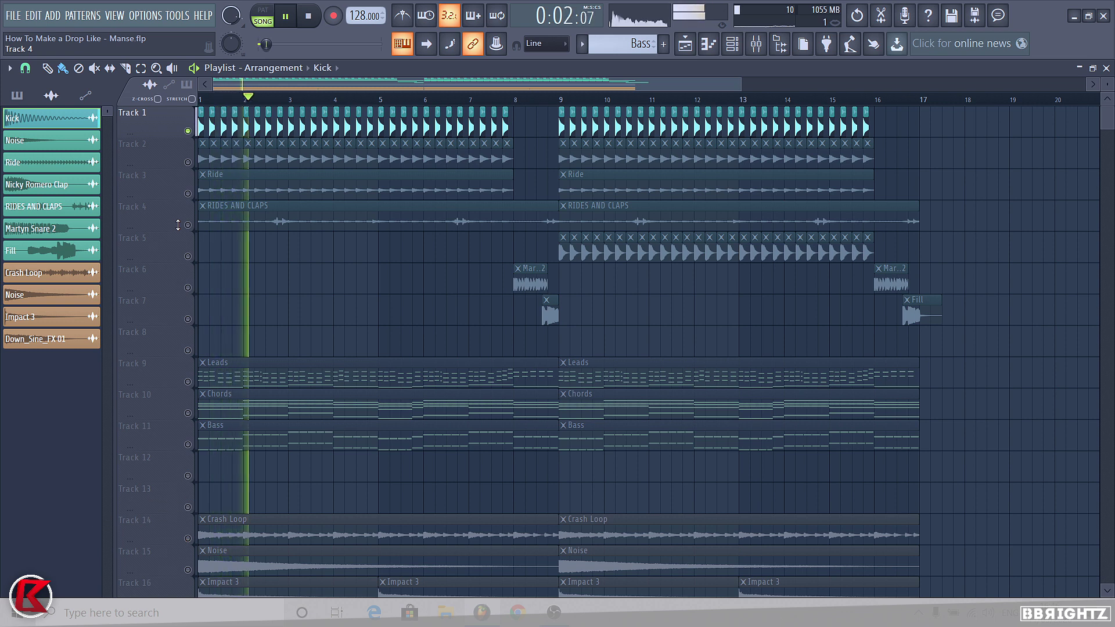
{"action": "key", "text": "space"}
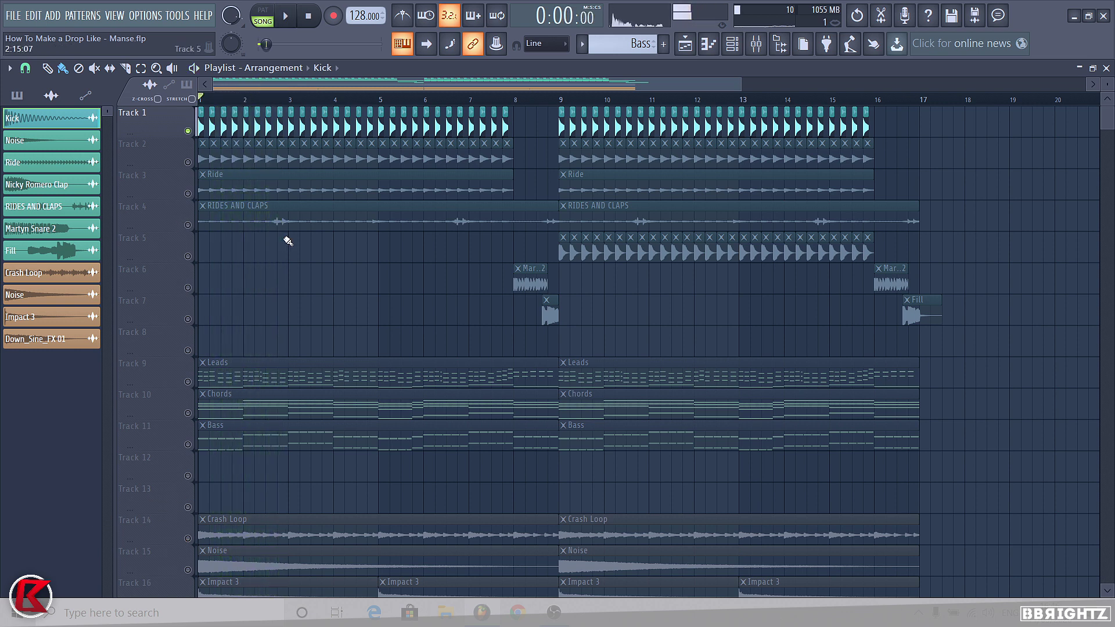
- Inspect the Fruity parametric EQ 2 curve on the Kick mixer channel, then close the EQ and mixer
{"action": "left_click", "coordinate": [755, 46]}
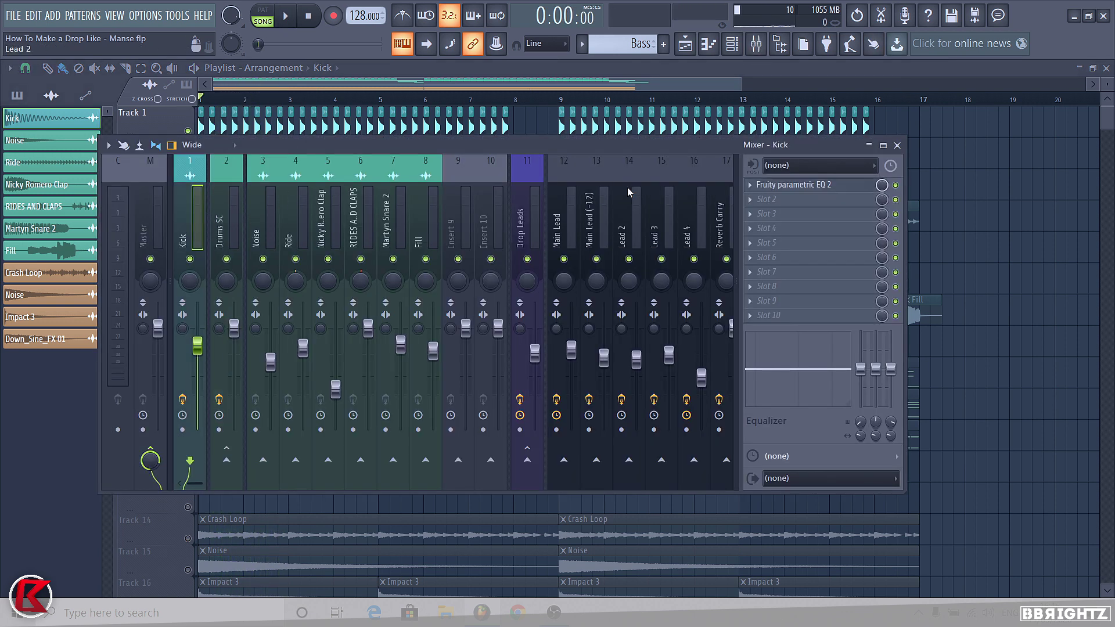
{"action": "left_click", "coordinate": [792, 184]}
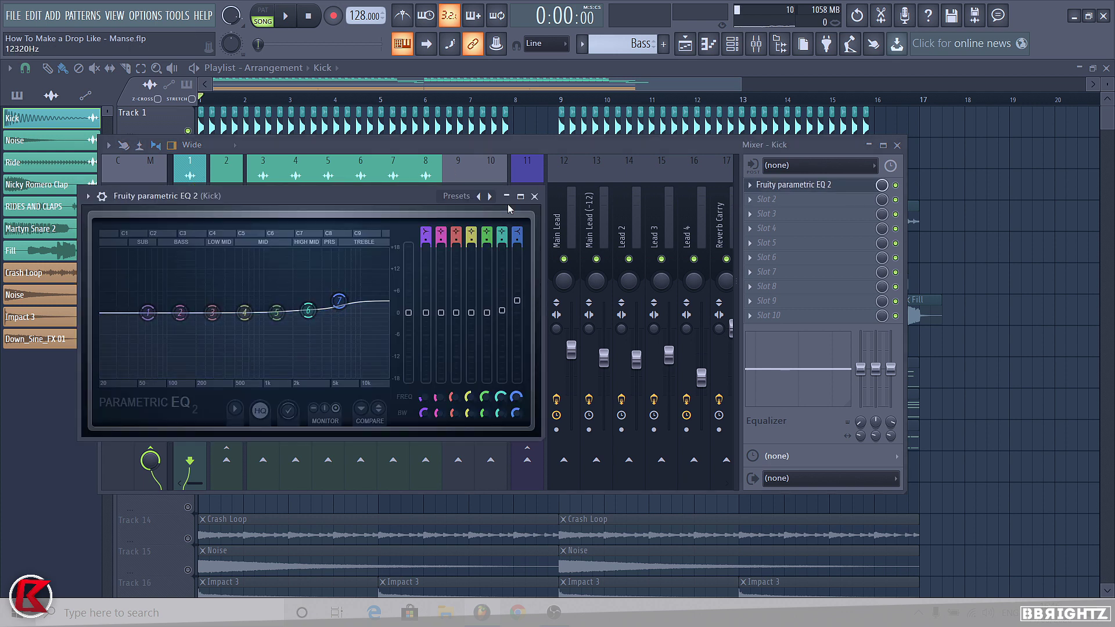
{"action": "left_click", "coordinate": [534, 196]}
{"action": "left_click", "coordinate": [898, 145]}
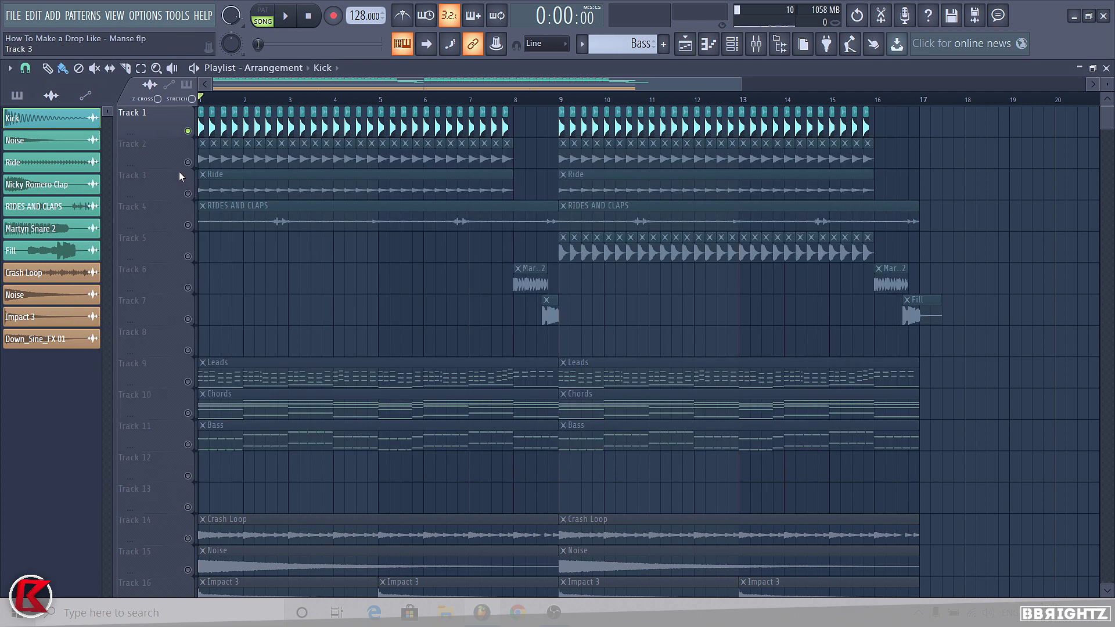
- Solo the noise clips on Track 2 and play them from the start
{"action": "scroll", "coordinate": [194, 198], "scroll_direction": "up", "scroll_amount": 2}
{"action": "right_click", "coordinate": [191, 163]}
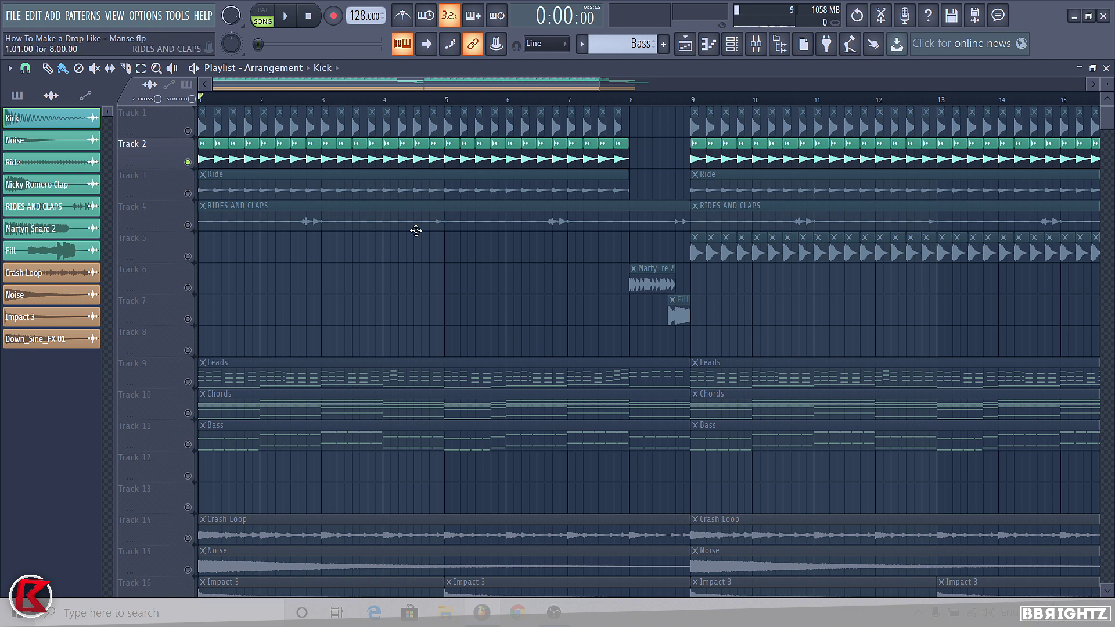
{"action": "scroll", "coordinate": [229, 218], "scroll_direction": "down", "scroll_amount": 2}
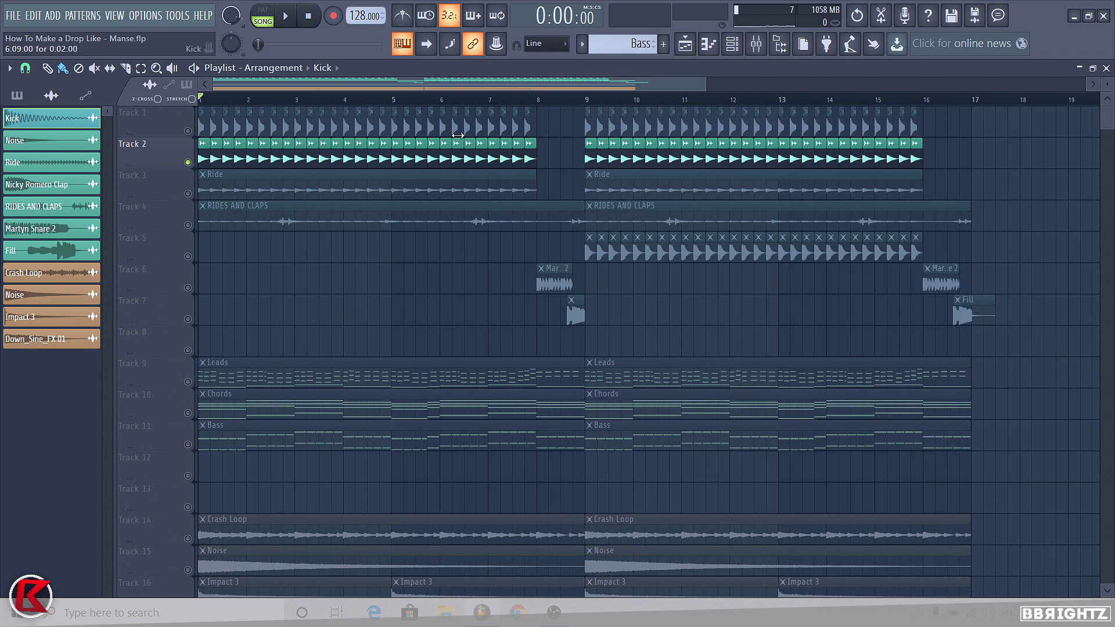
{"action": "key", "text": "space"}
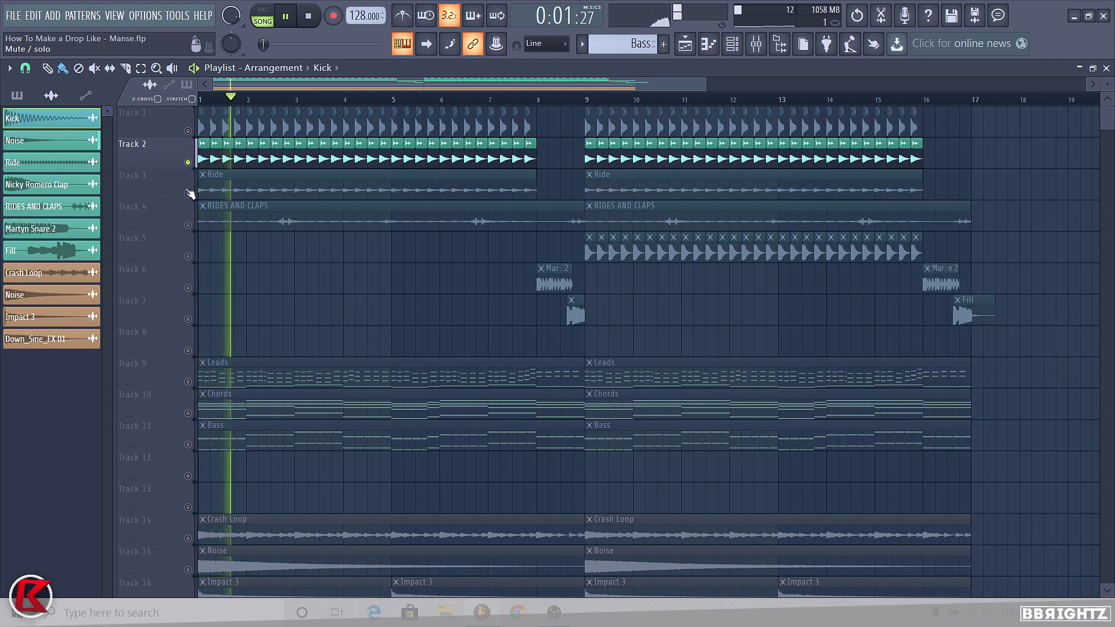
- Listen to the Ride on Track 3 and the RIDES AND CLAPS loop on Track 4, each soloed in turn
{"action": "right_click", "coordinate": [188, 193]}
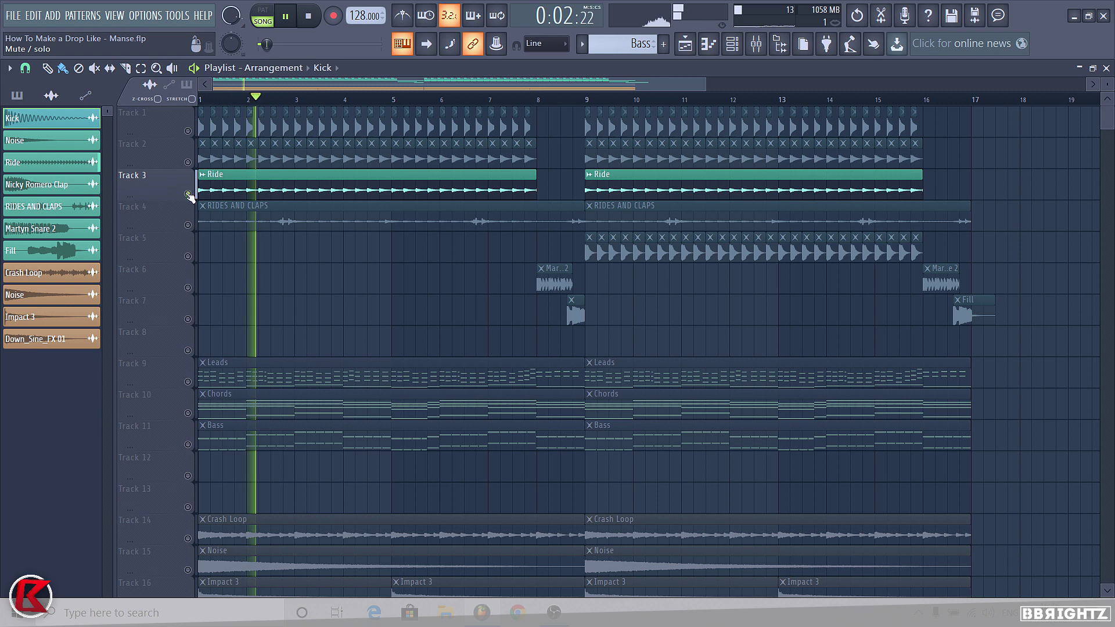
{"action": "key", "text": "space"}
{"action": "right_click", "coordinate": [187, 226]}
{"action": "key", "text": "space"}
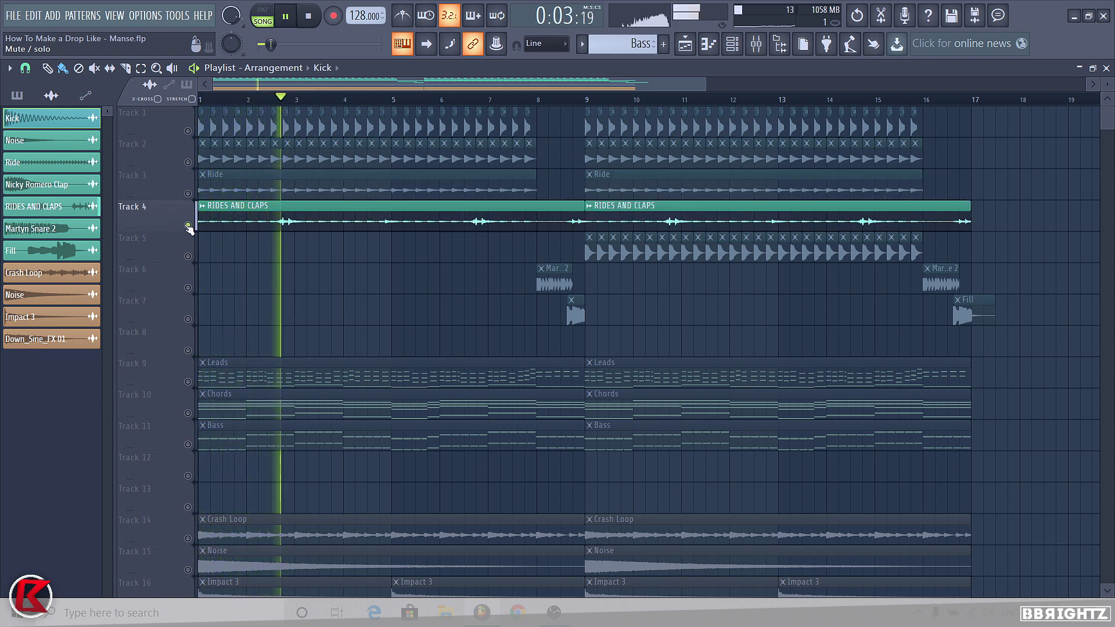
{"action": "key", "text": "space"}
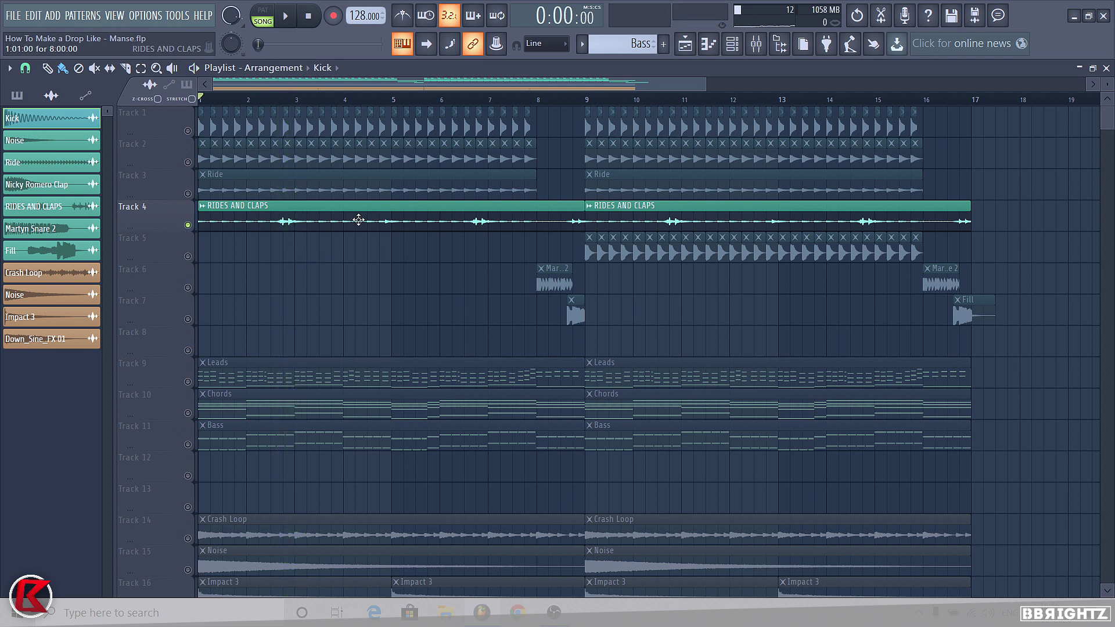
- Isolate the snare on Track 6 and the fill on Track 7, and play them from bar 8
{"action": "right_click", "coordinate": [188, 288]}
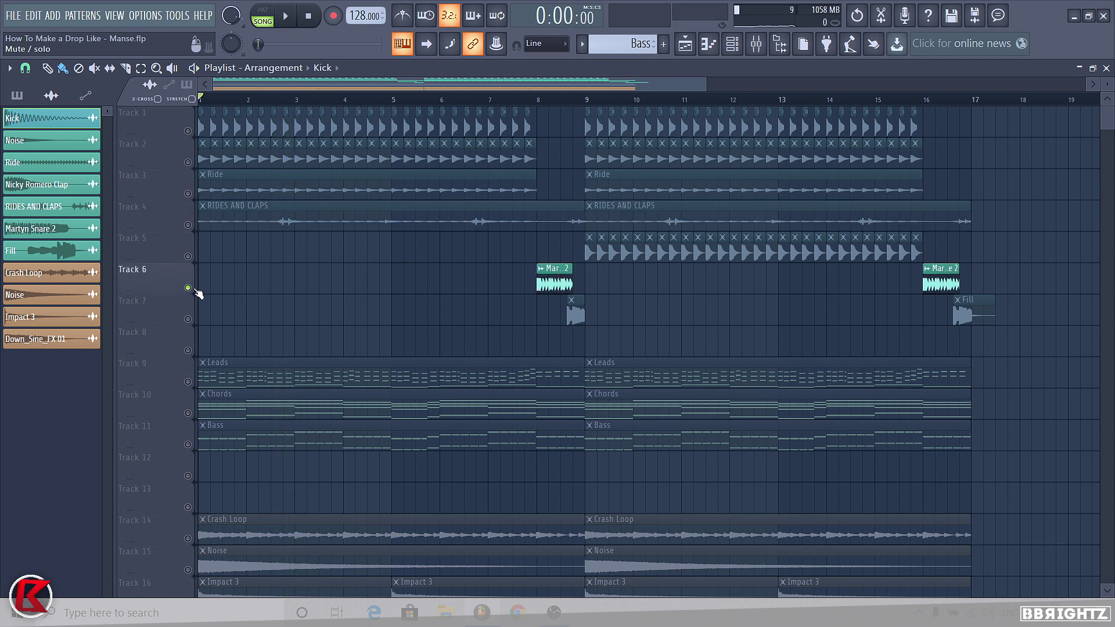
{"action": "left_click", "coordinate": [187, 318]}
{"action": "left_click", "coordinate": [538, 99]}
{"action": "key", "text": "space"}
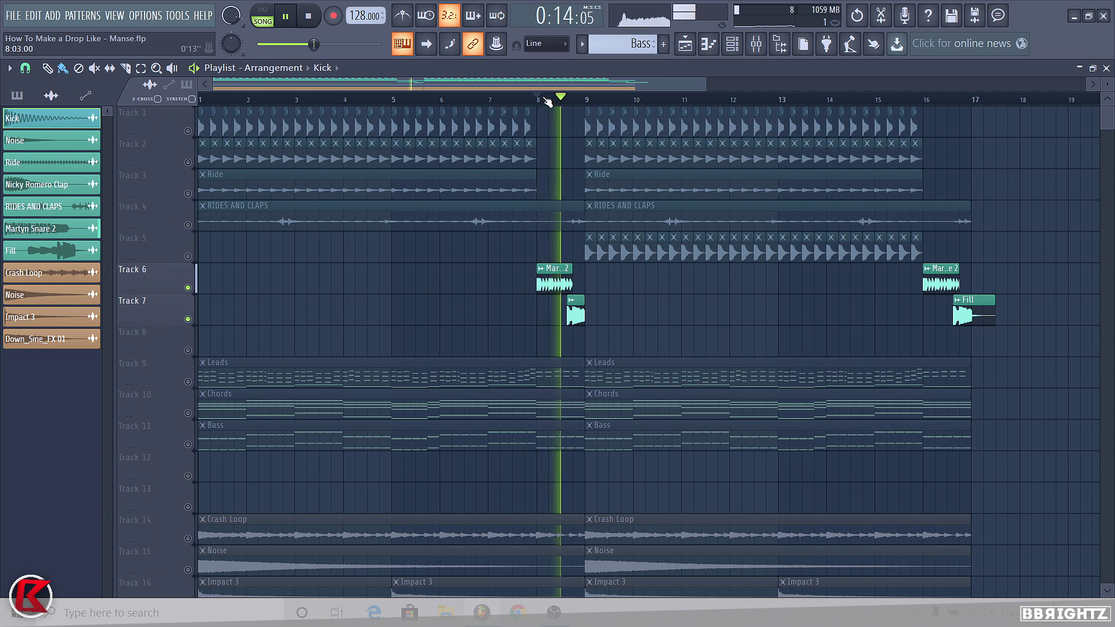
{"action": "key", "text": "space"}
- Solo the Nicky Romero Clap on Track 5, play it from bar 9, and check its sample settings
{"action": "right_click", "coordinate": [188, 256]}
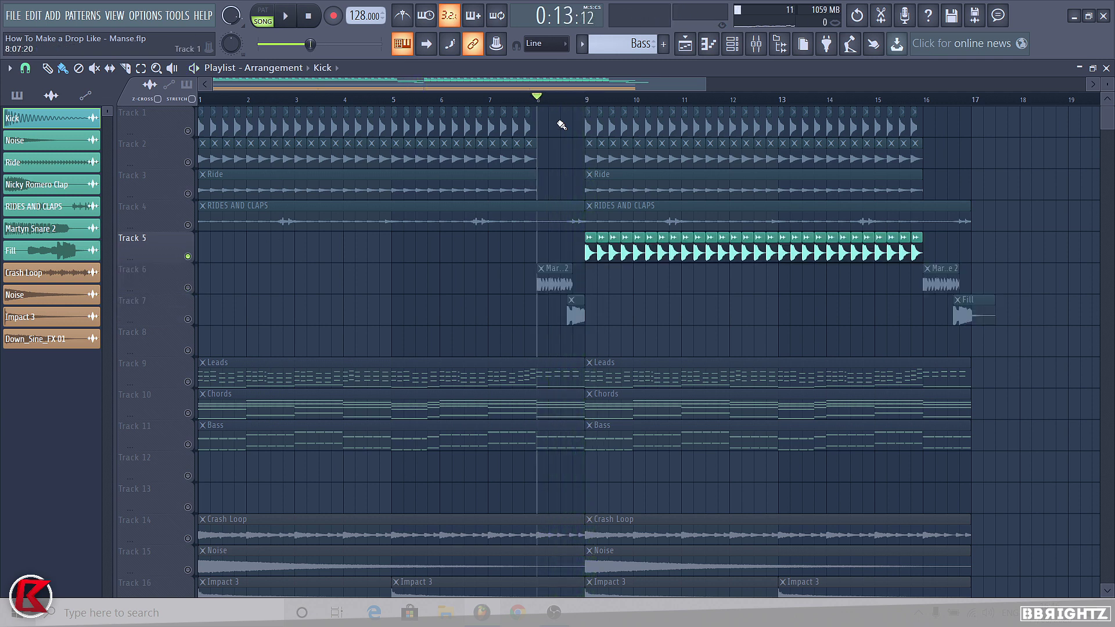
{"action": "left_click", "coordinate": [585, 99]}
{"action": "double_click", "coordinate": [604, 249]}
{"action": "key", "text": "space"}
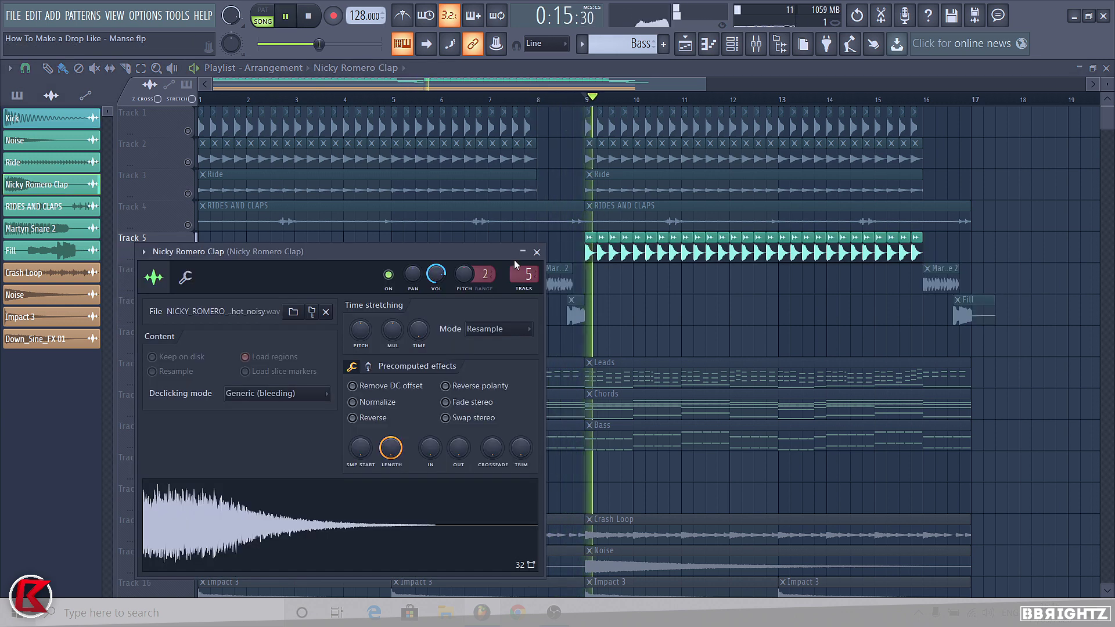
{"action": "left_click", "coordinate": [536, 252]}
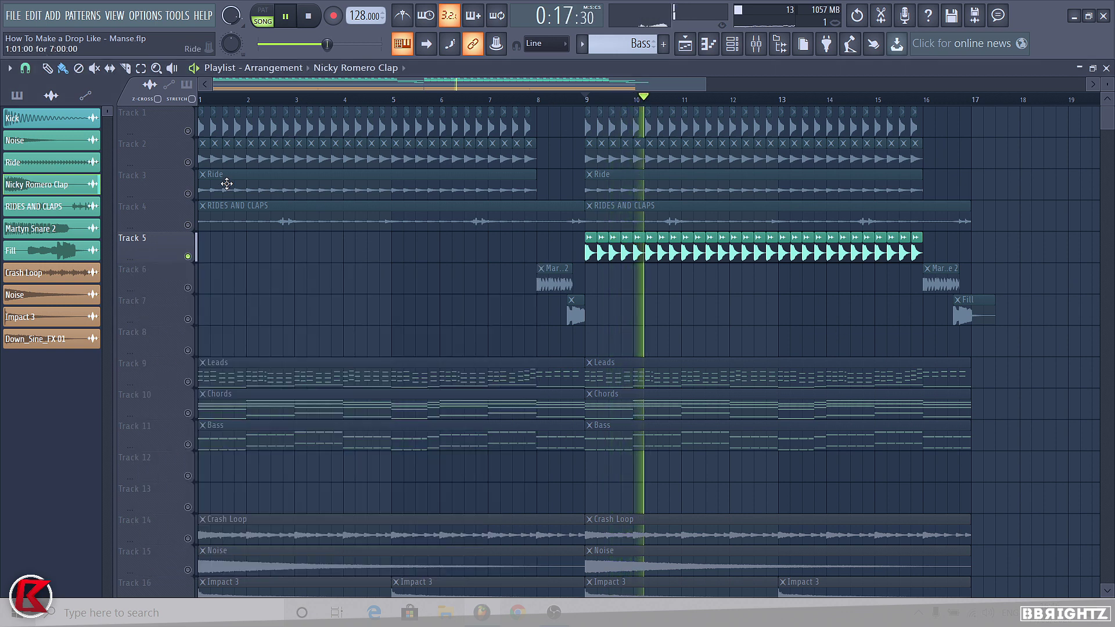
{"action": "key", "text": "space"}
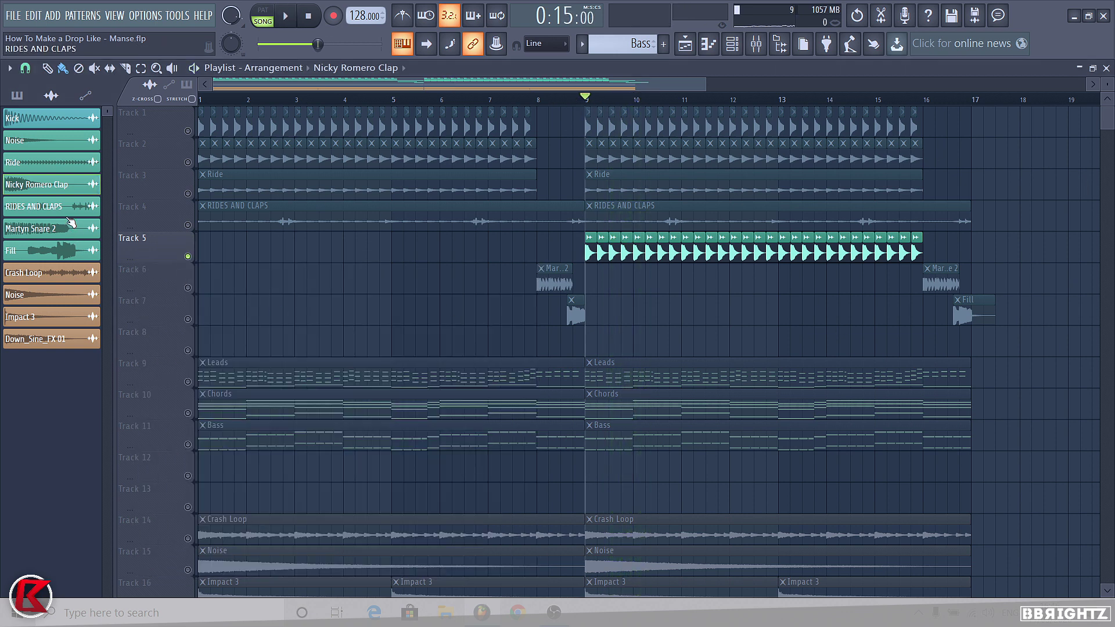
- Unmute the other drum tracks so Tracks 1 to 7 are active, and play them together from bar 8
{"action": "left_click", "coordinate": [188, 319]}
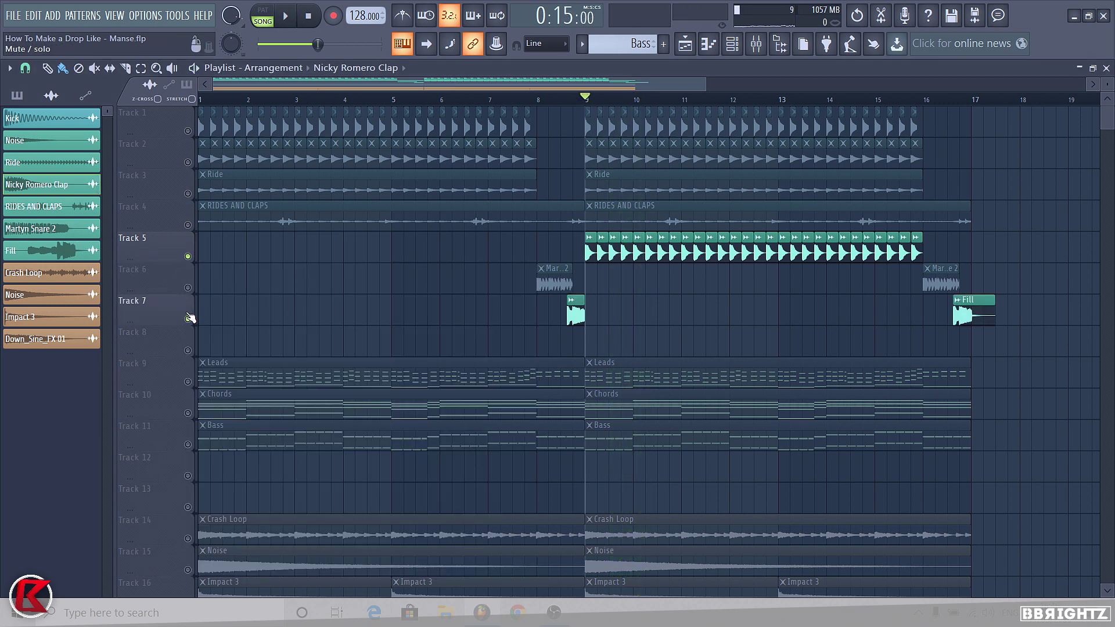
{"action": "left_click", "coordinate": [188, 288]}
{"action": "left_click", "coordinate": [187, 224]}
{"action": "left_click", "coordinate": [187, 193]}
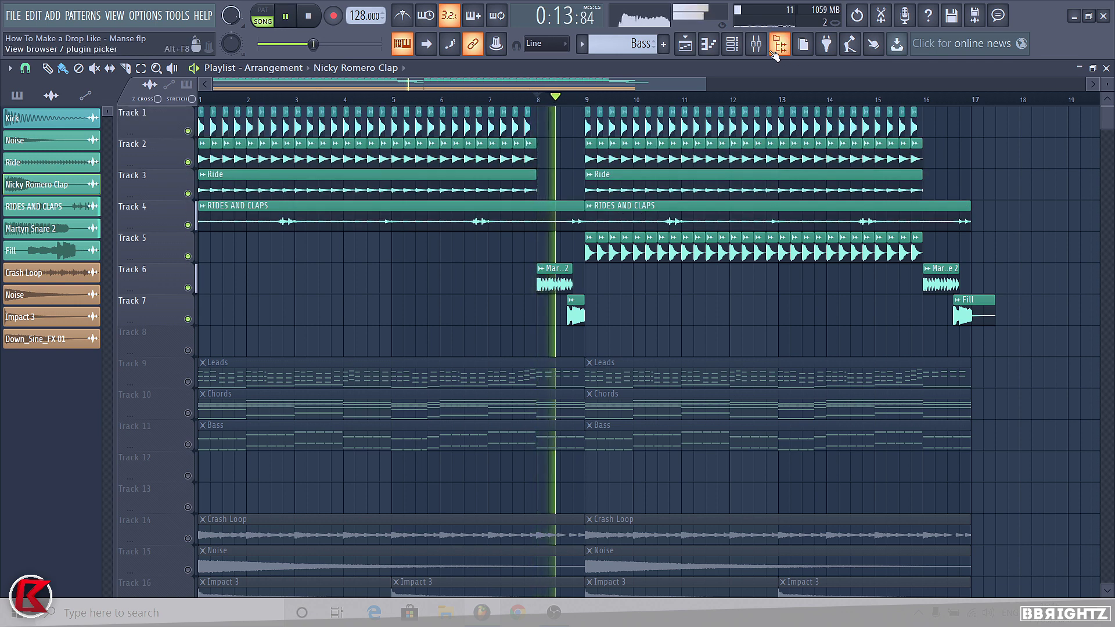
- Inspect the individual drum channels and the Drums SC channel in the mixer during playback, then stop playback
{"action": "left_click", "coordinate": [756, 44]}
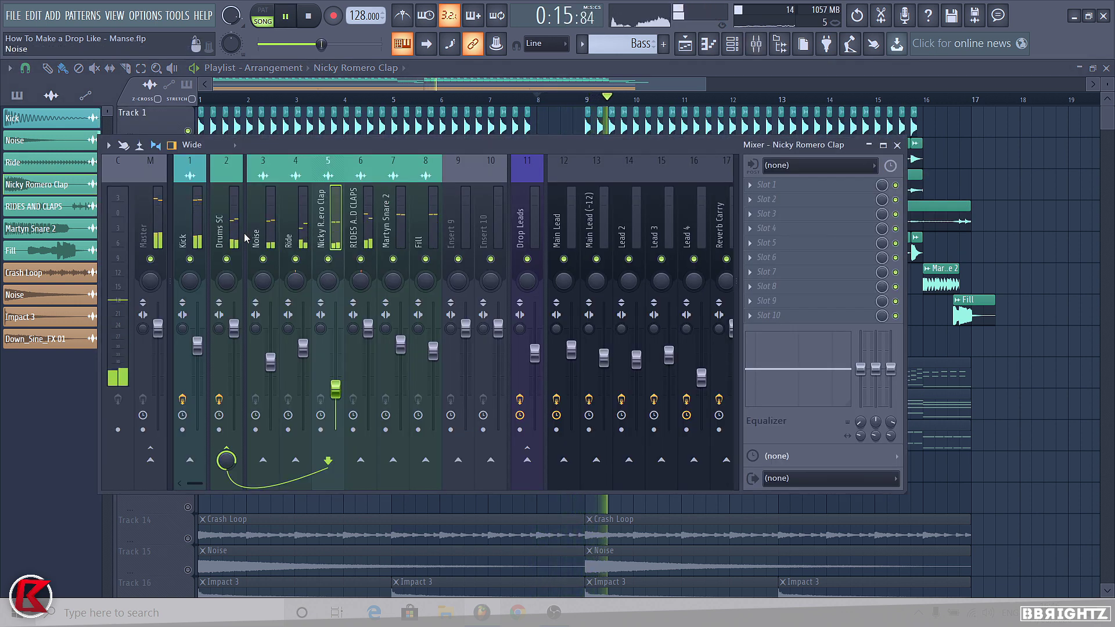
{"action": "left_click", "coordinate": [263, 220]}
{"action": "left_click", "coordinate": [299, 228]}
{"action": "left_click", "coordinate": [328, 227]}
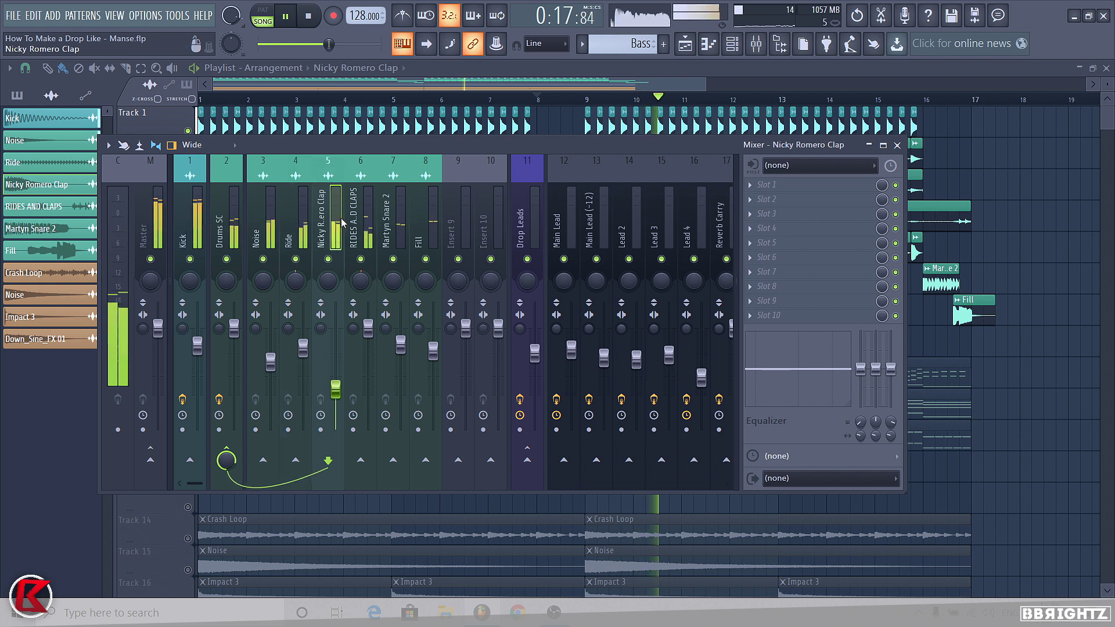
{"action": "left_click", "coordinate": [361, 226]}
{"action": "left_click", "coordinate": [395, 225]}
{"action": "left_click", "coordinate": [221, 245]}
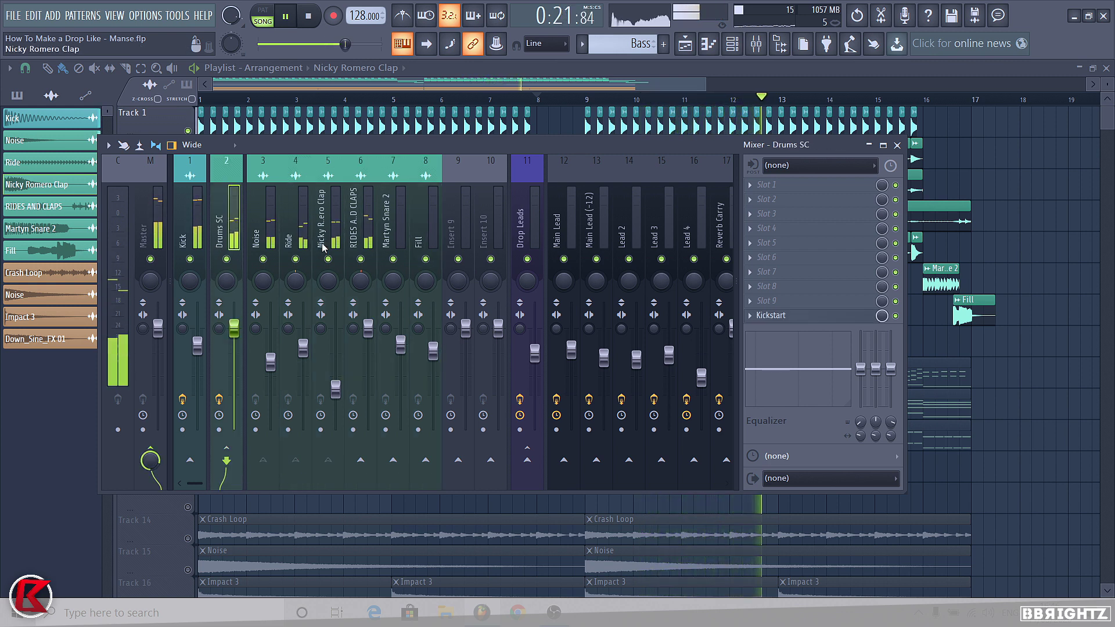
{"action": "key", "text": "space"}
- Compare the mixer routing of the Noise, Ride and Fill channels with the Drums SC channel
{"action": "left_click", "coordinate": [375, 218]}
{"action": "left_click", "coordinate": [255, 219]}
{"action": "left_click", "coordinate": [296, 215]}
{"action": "left_click", "coordinate": [418, 210]}
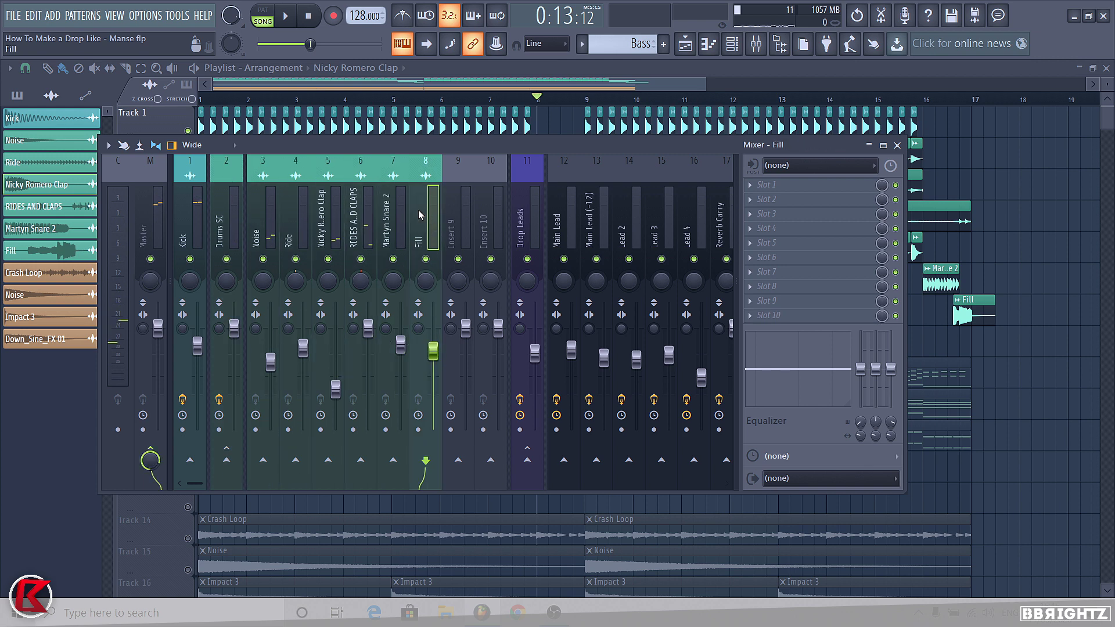
{"action": "left_click", "coordinate": [238, 224]}
{"action": "left_click", "coordinate": [263, 232]}
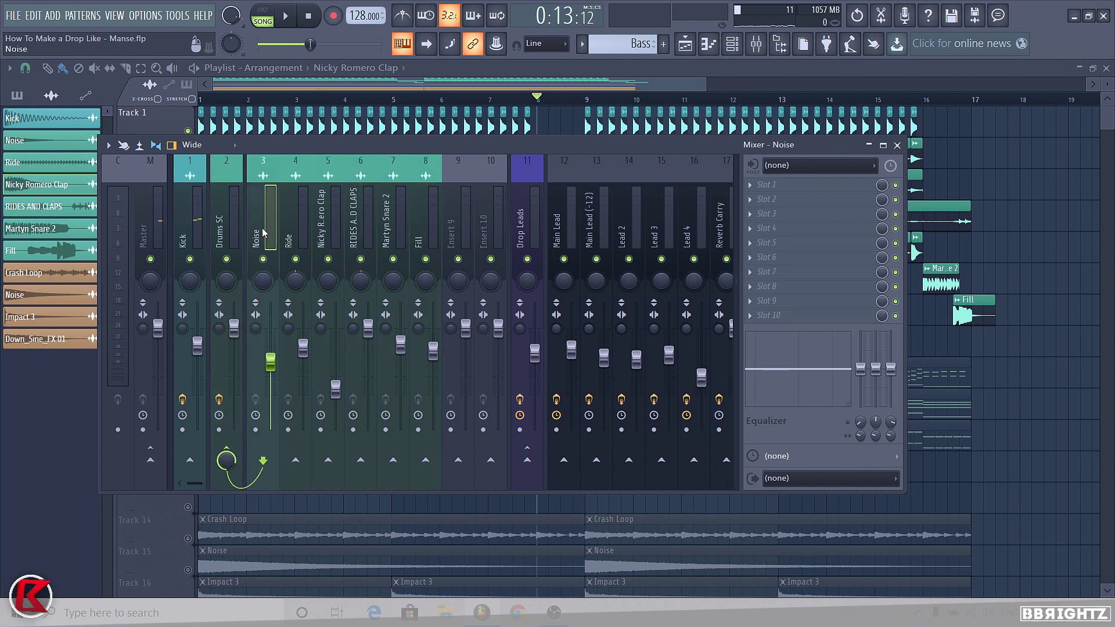
- Check the Kickstart sidechain settings on the Drums SC channel, then close the plugin and mixer and return to the playlist
{"action": "left_click", "coordinate": [225, 229]}
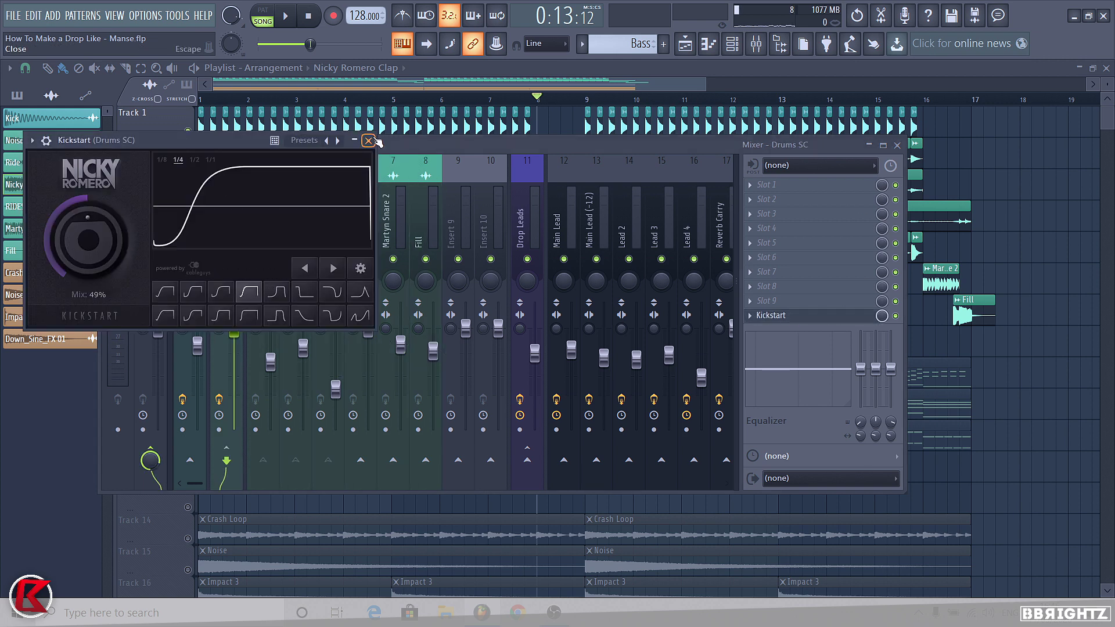
{"action": "left_click", "coordinate": [375, 140]}
{"action": "key", "text": "F9"}
{"action": "scroll", "coordinate": [327, 117], "scroll_direction": "up", "scroll_amount": 4}
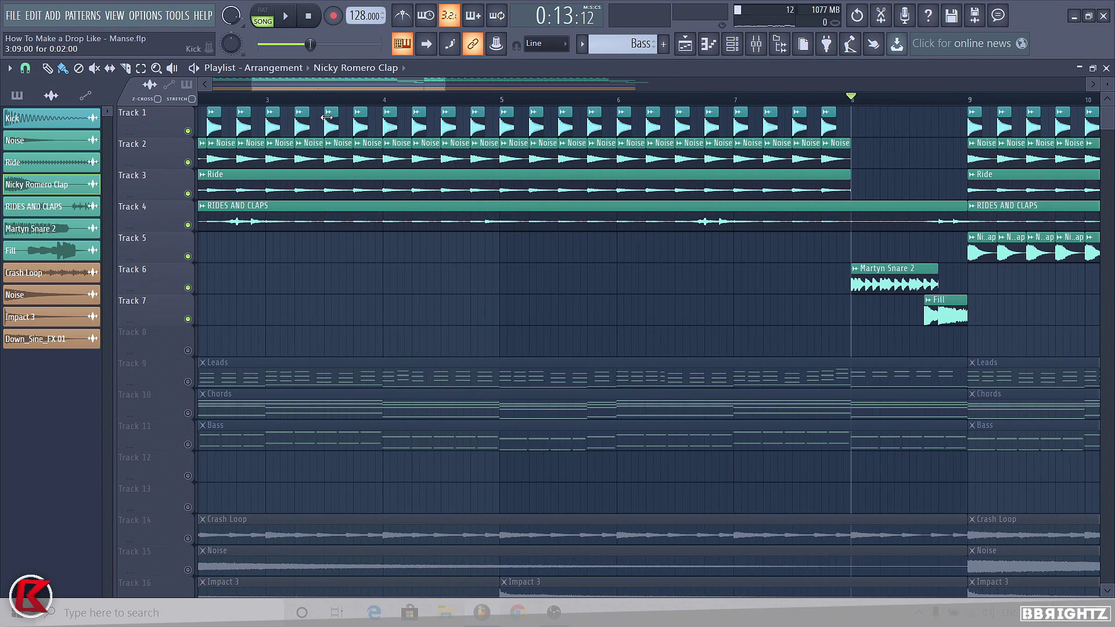
{"action": "scroll", "coordinate": [327, 118], "scroll_direction": "down", "scroll_amount": 5}
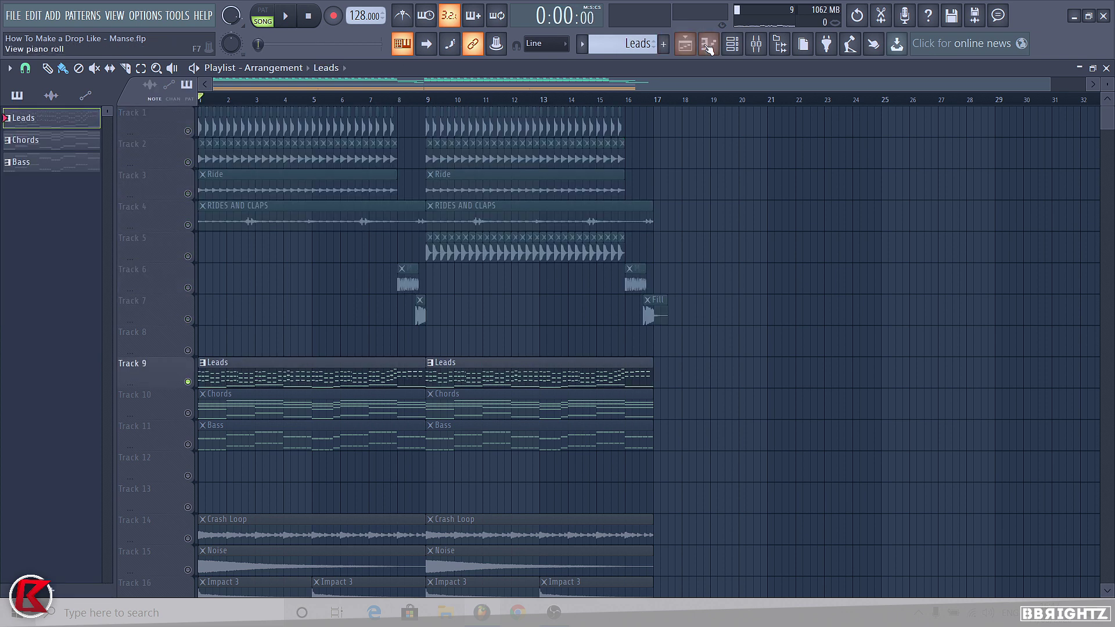
- Review the Leads pattern's channels, open the first Sampler's notes in the piano roll, and select the melody notes above the long bass notes
{"action": "left_click", "coordinate": [732, 44]}
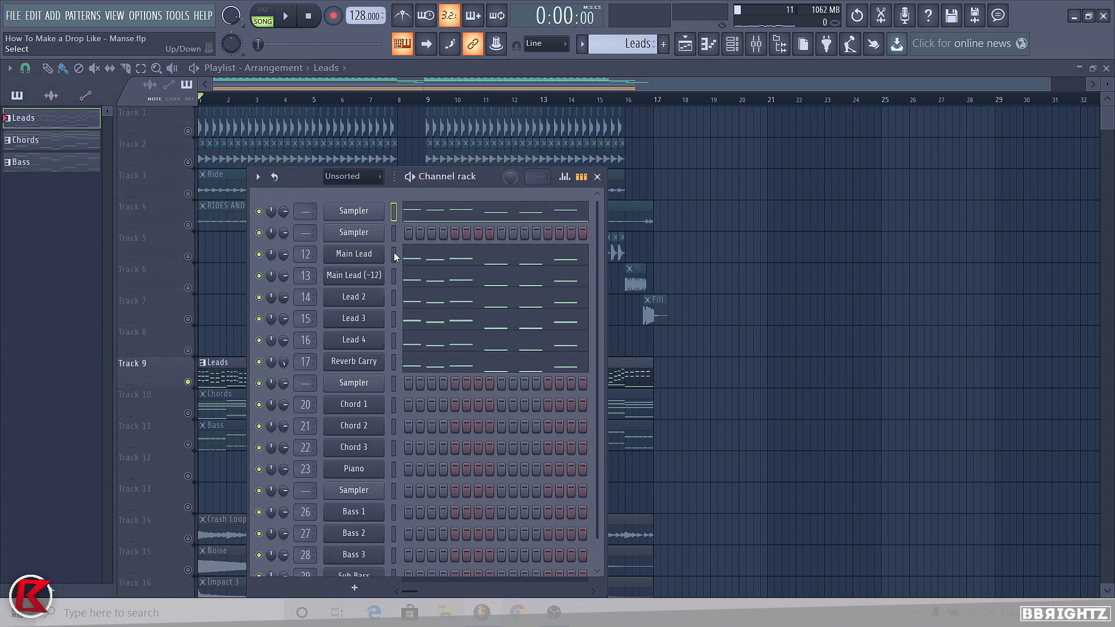
{"action": "left_click_drag", "start_coordinate": [395, 258], "coordinate": [397, 332]}
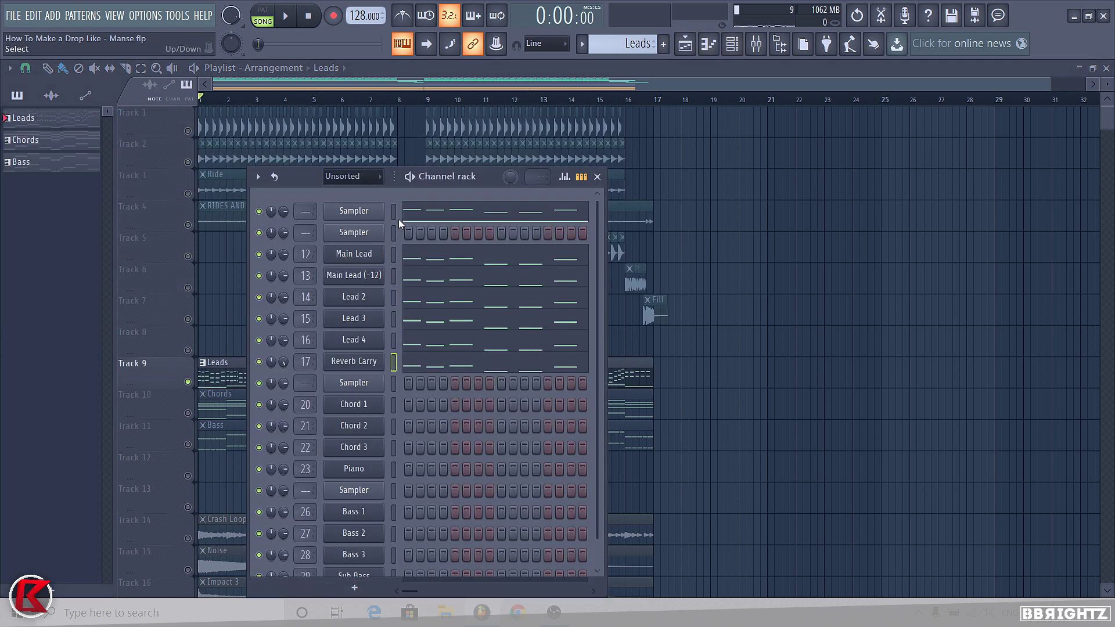
{"action": "left_click", "coordinate": [452, 216]}
{"action": "scroll", "coordinate": [361, 316], "scroll_direction": "down", "scroll_amount": 4}
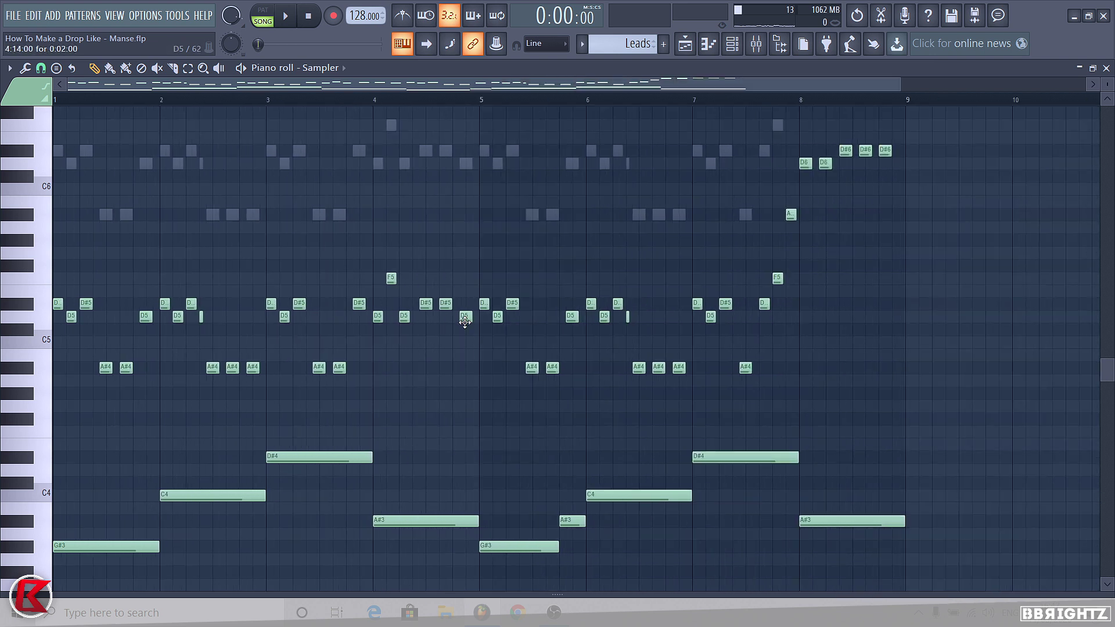
{"action": "left_click", "coordinate": [732, 43]}
{"action": "left_click_drag", "start_coordinate": [922, 399], "coordinate": [44, 87]}
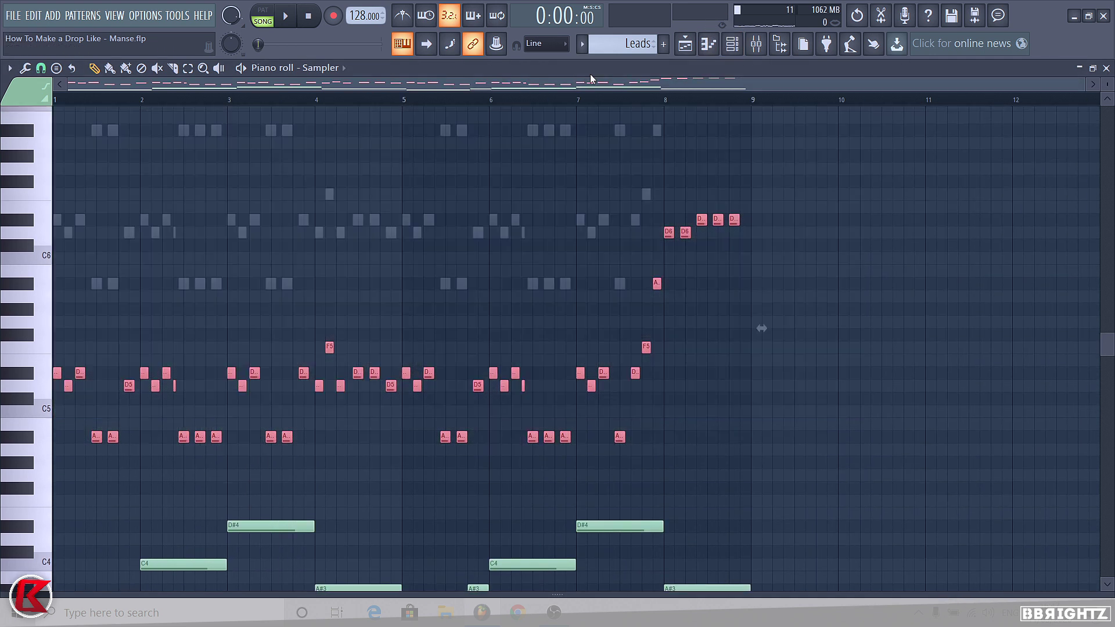
- Solo the Main Lead channel, play it from the start, and check its Sylenth1 preset
{"action": "left_click", "coordinate": [732, 43]}
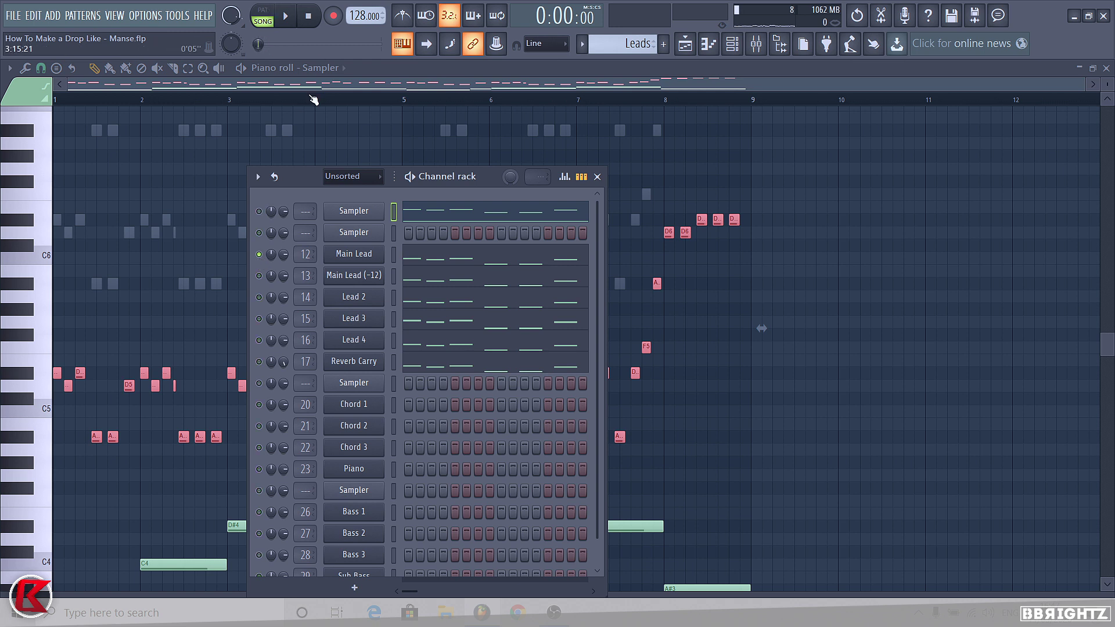
{"action": "key", "text": "space"}
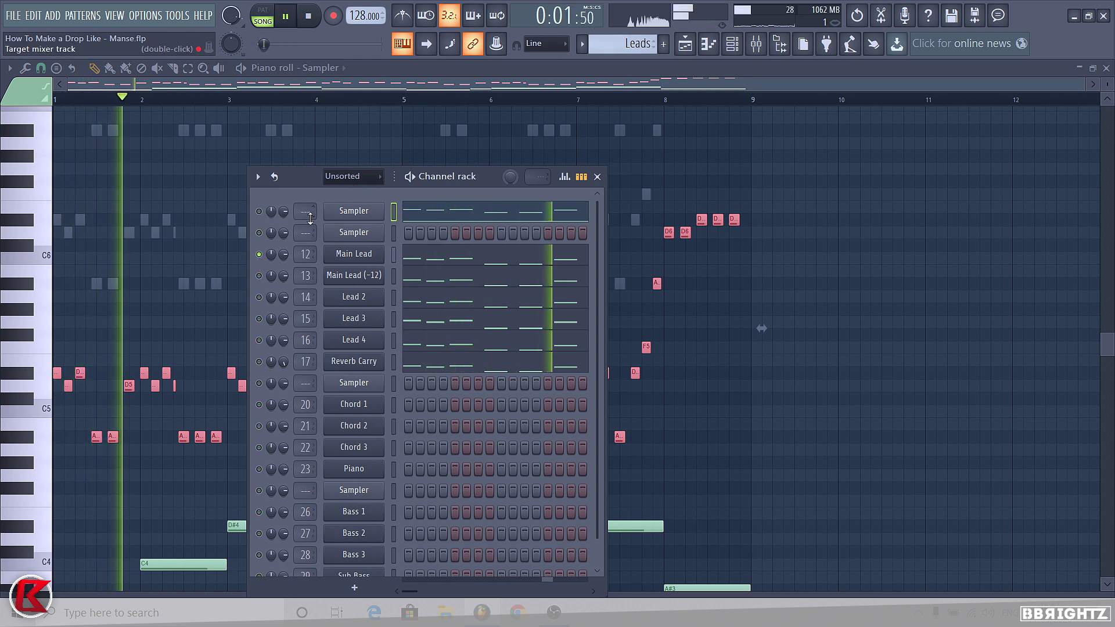
{"action": "key", "text": "space"}
{"action": "left_click", "coordinate": [354, 255]}
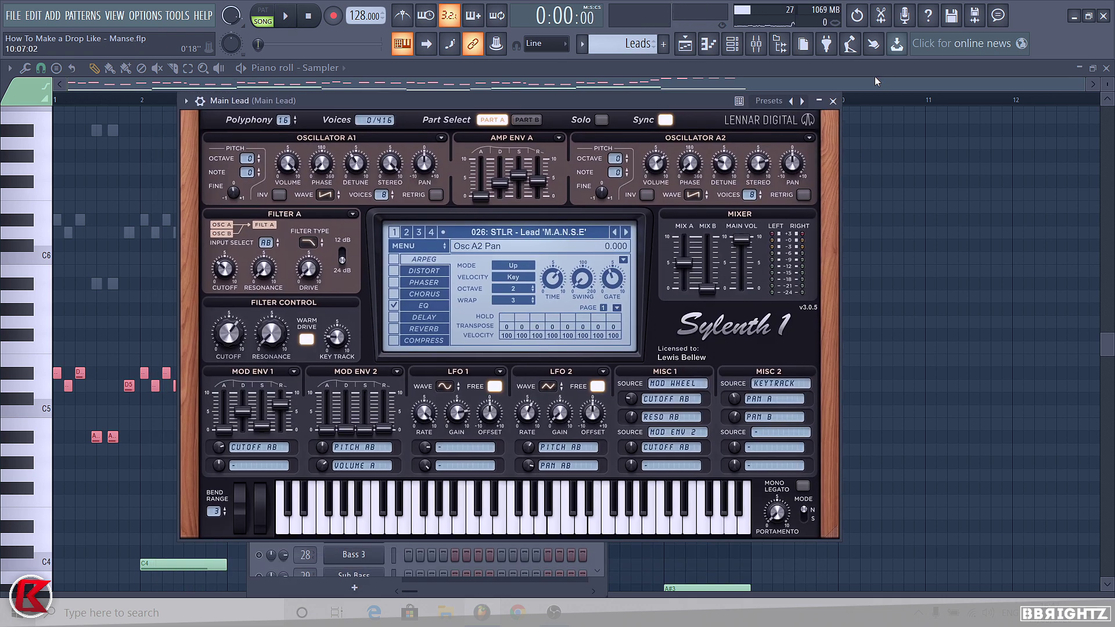
{"action": "left_click", "coordinate": [832, 101]}
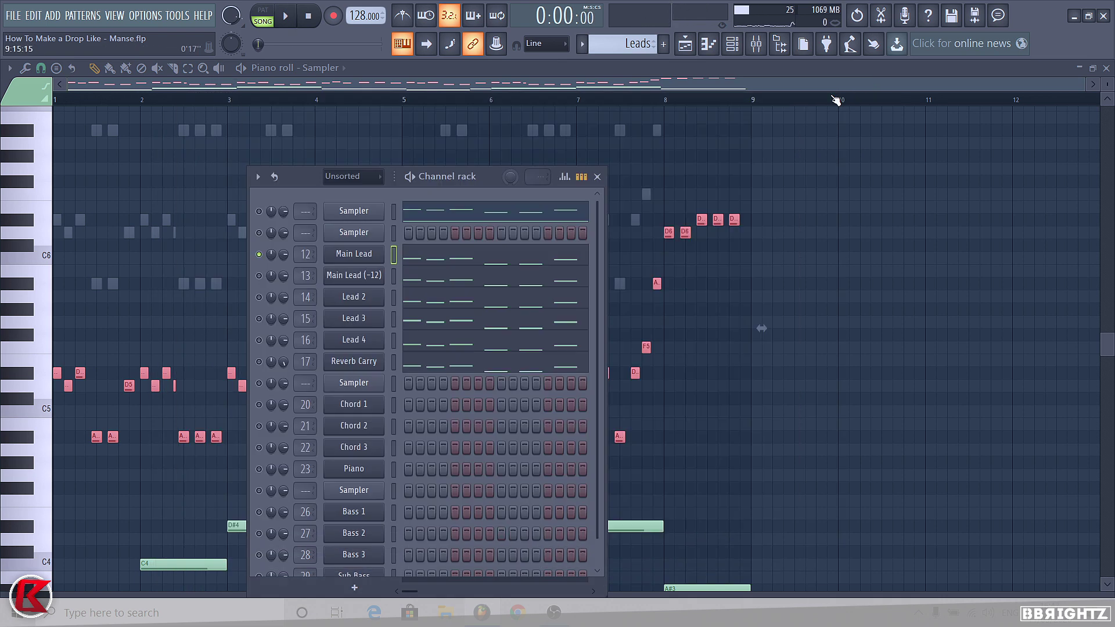
- Inspect the Main Lead (-12) channel's Sylenth1 settings and notes, audition it soloed, then return the solo to Main Lead and stop playback
{"action": "left_click", "coordinate": [337, 274]}
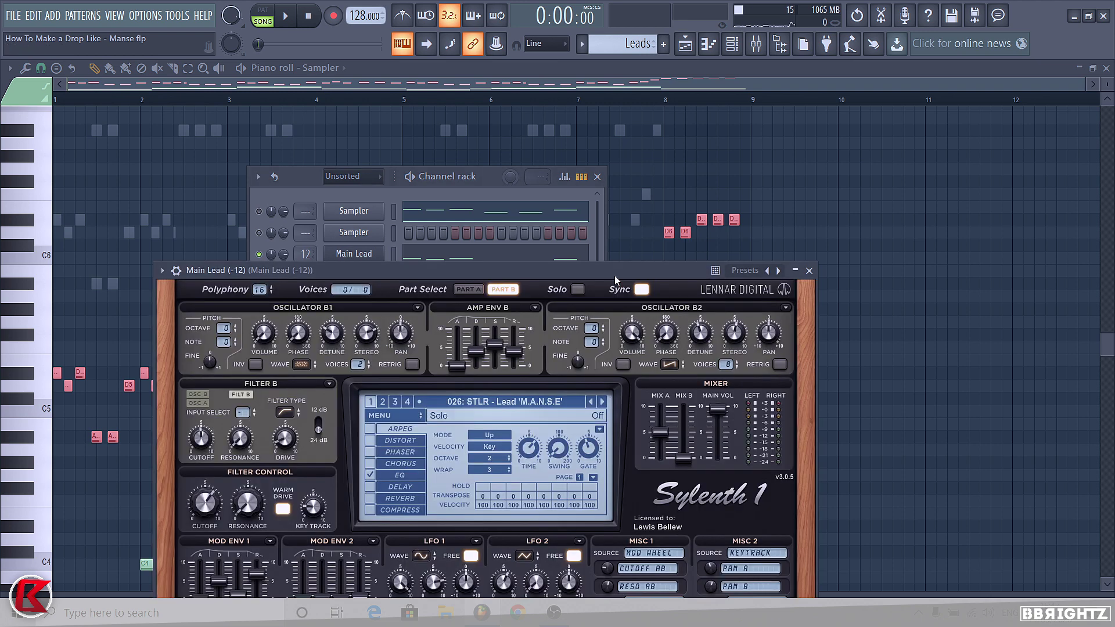
{"action": "left_click", "coordinate": [809, 271]}
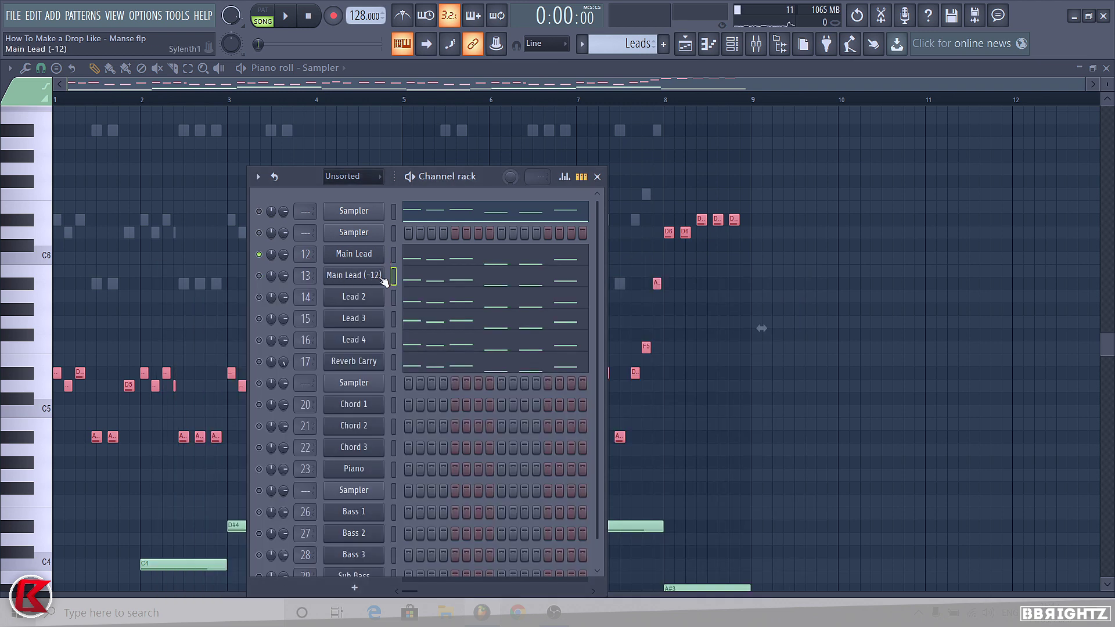
{"action": "left_click", "coordinate": [534, 282]}
{"action": "key", "text": "space"}
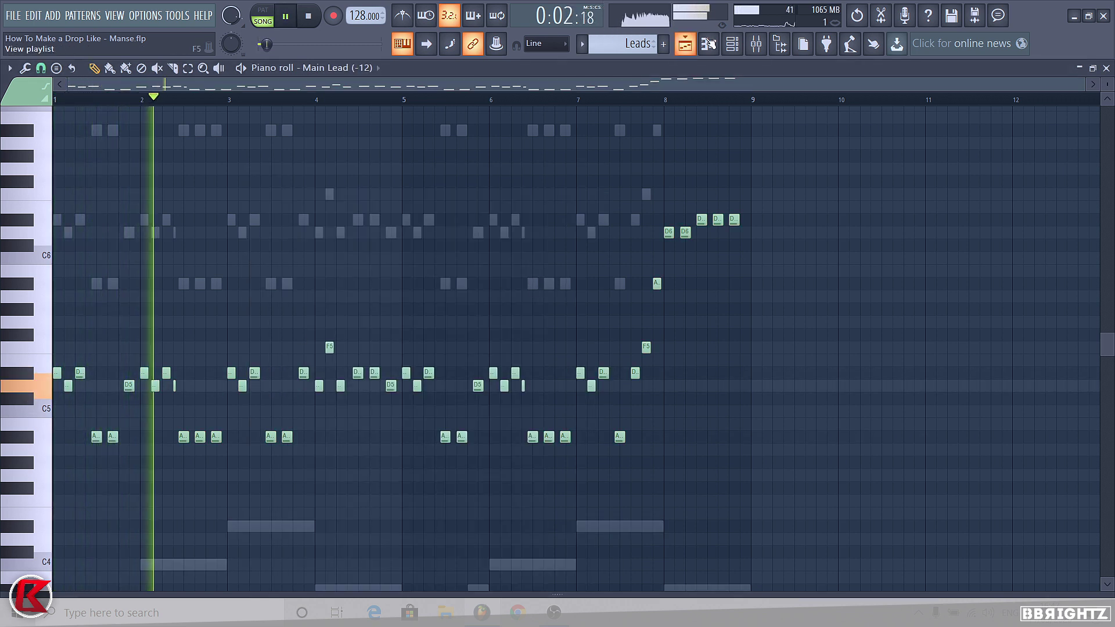
{"action": "left_click", "coordinate": [732, 43]}
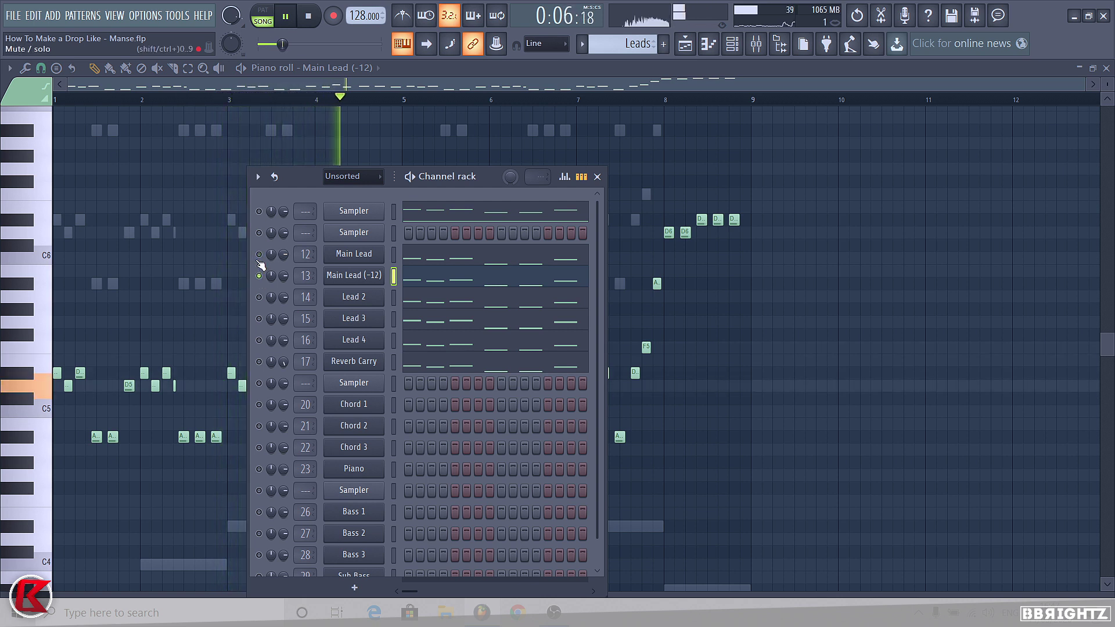
{"action": "left_click", "coordinate": [259, 254]}
{"action": "key", "text": "space"}
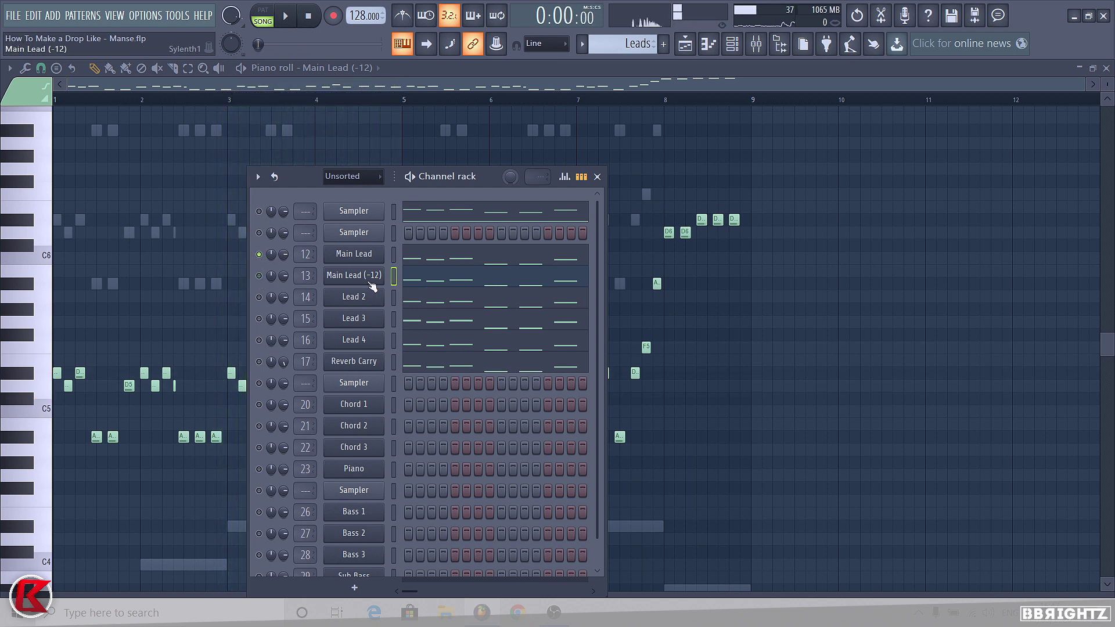
- Check Lead 2's Sylenth1 sound and preset list without changing the preset, then play the channel soloed
{"action": "left_click", "coordinate": [354, 296]}
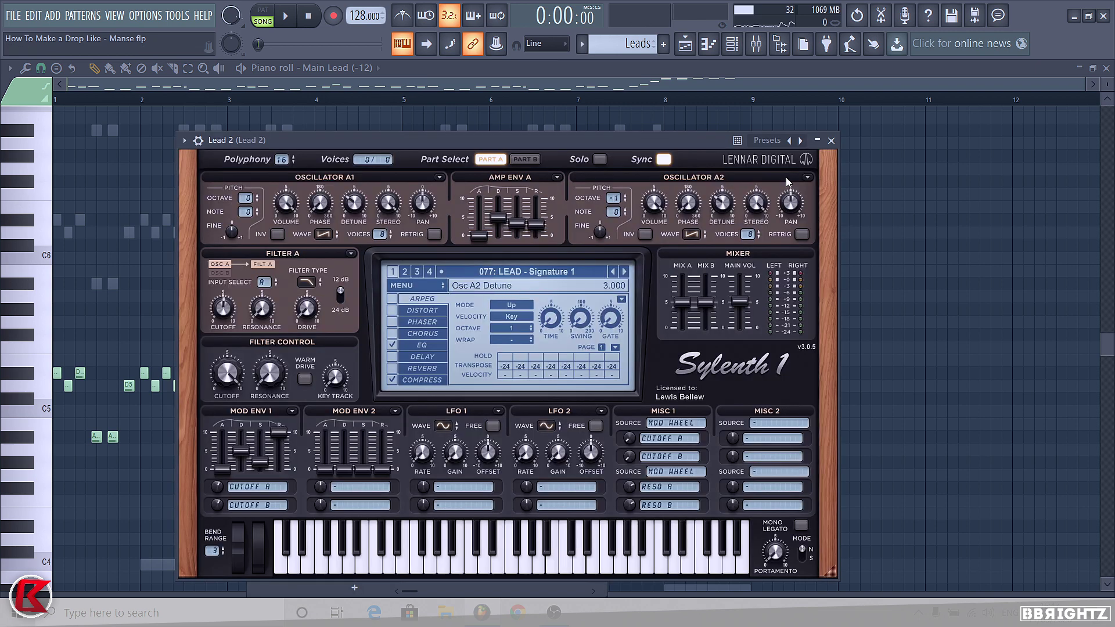
{"action": "left_click", "coordinate": [562, 270]}
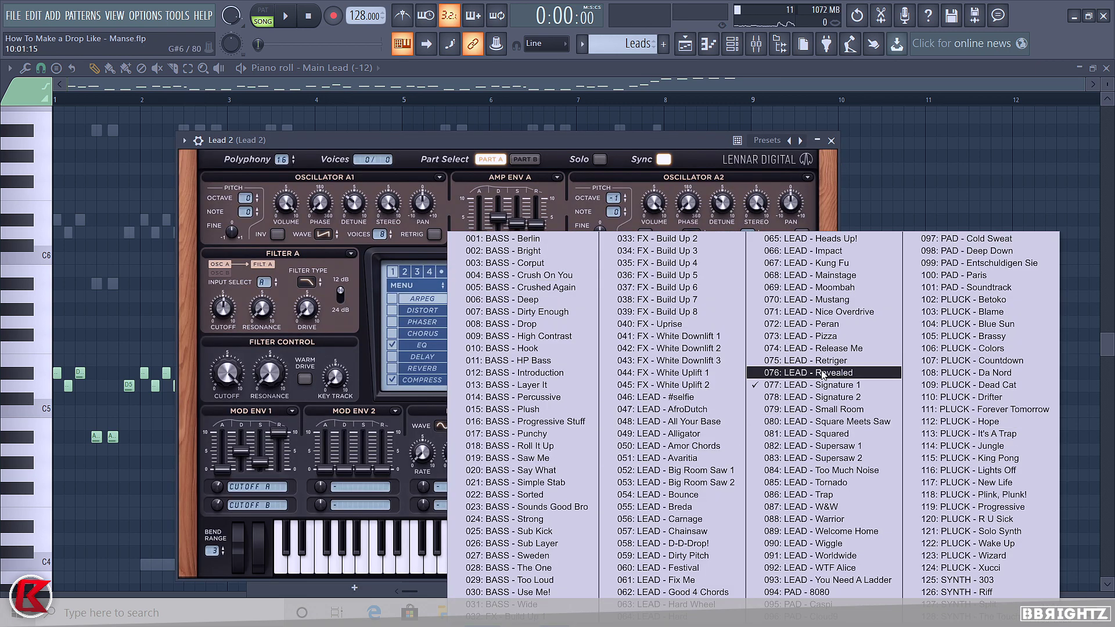
{"action": "left_click", "coordinate": [676, 144]}
{"action": "left_click", "coordinate": [831, 140]}
{"action": "key", "text": "space"}
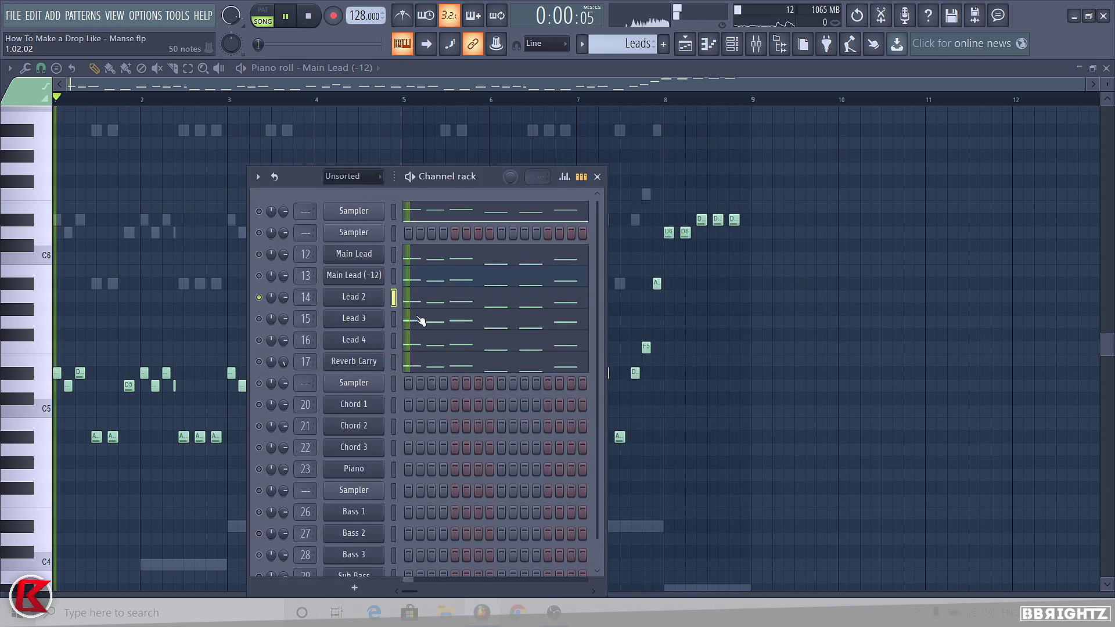
{"action": "key", "text": "space"}
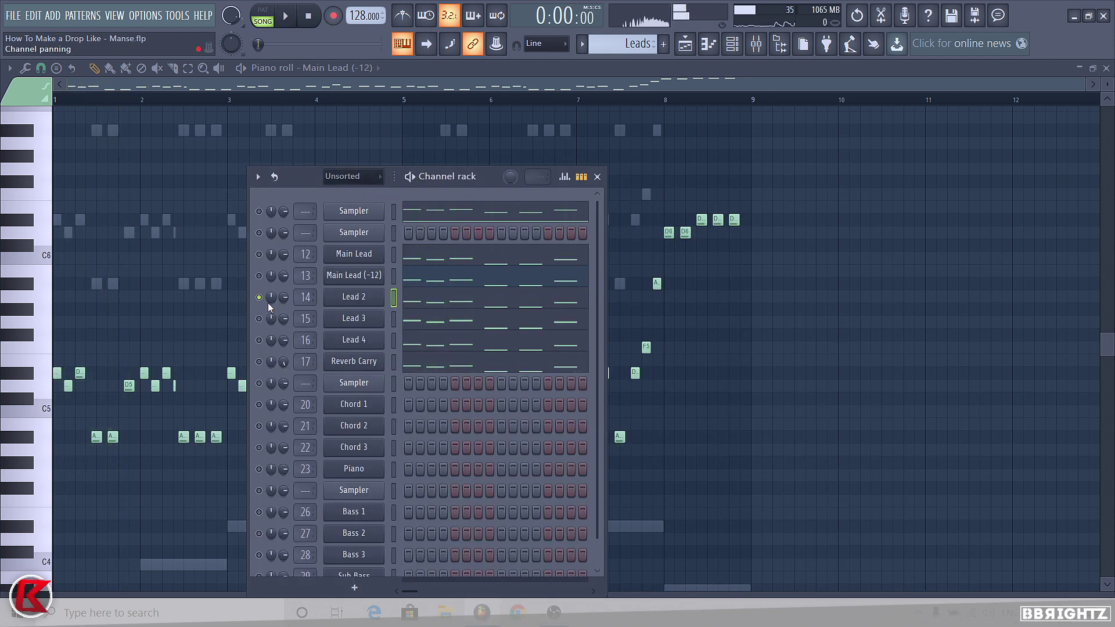
- Solo Lead 3, look at its Nexus preset, and play the channel from the start
{"action": "left_click", "coordinate": [259, 319]}
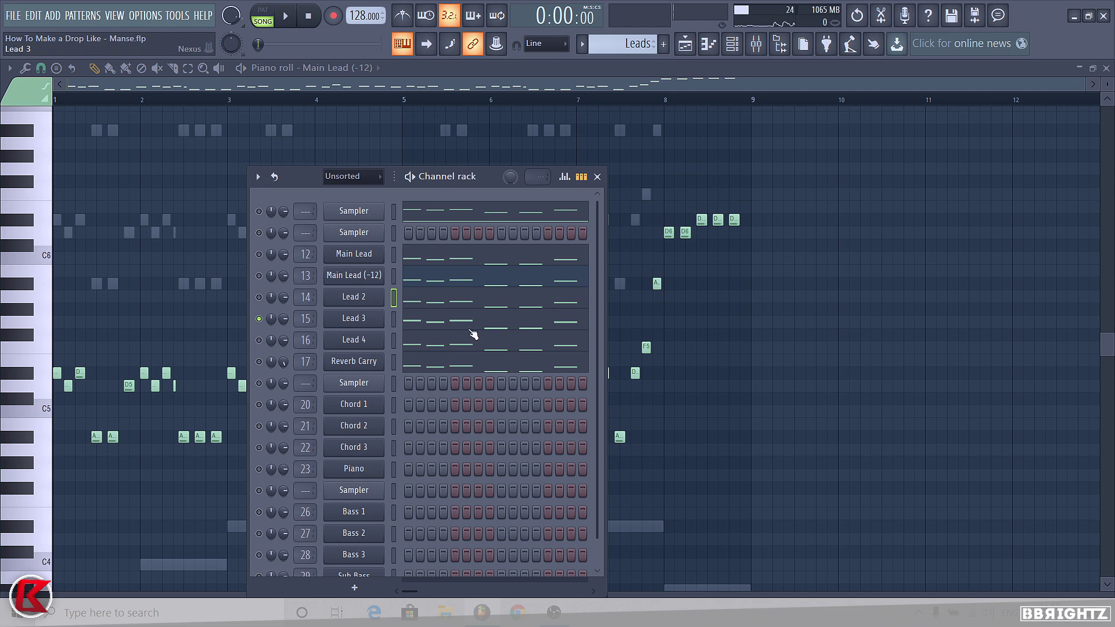
{"action": "left_click", "coordinate": [469, 330]}
{"action": "left_click_drag", "start_coordinate": [361, 103], "coordinate": [420, 150]}
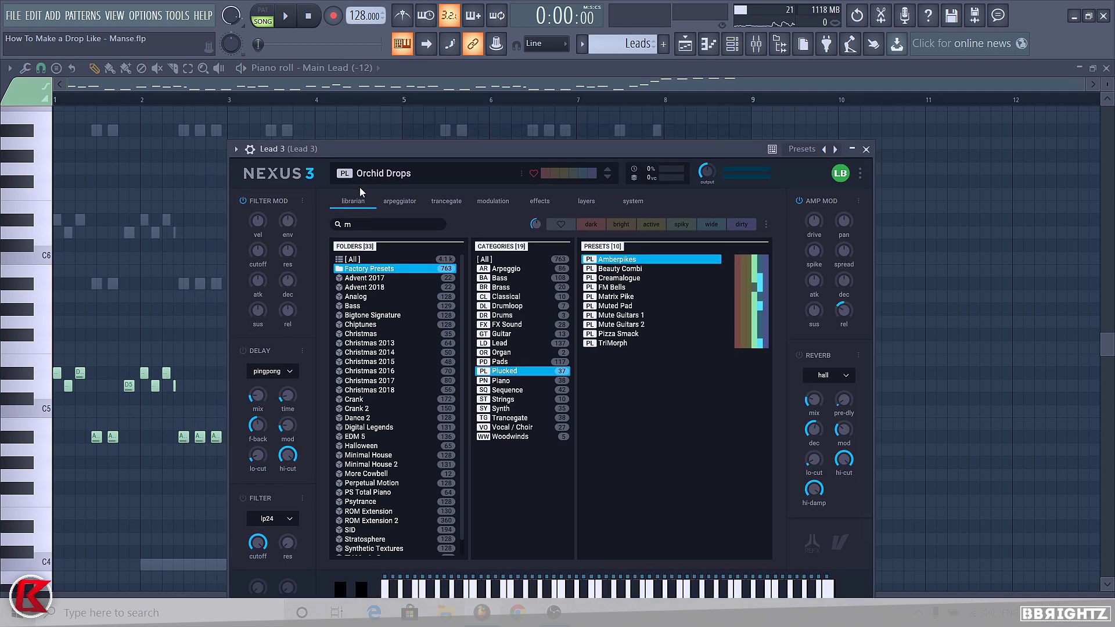
{"action": "left_click", "coordinate": [865, 149]}
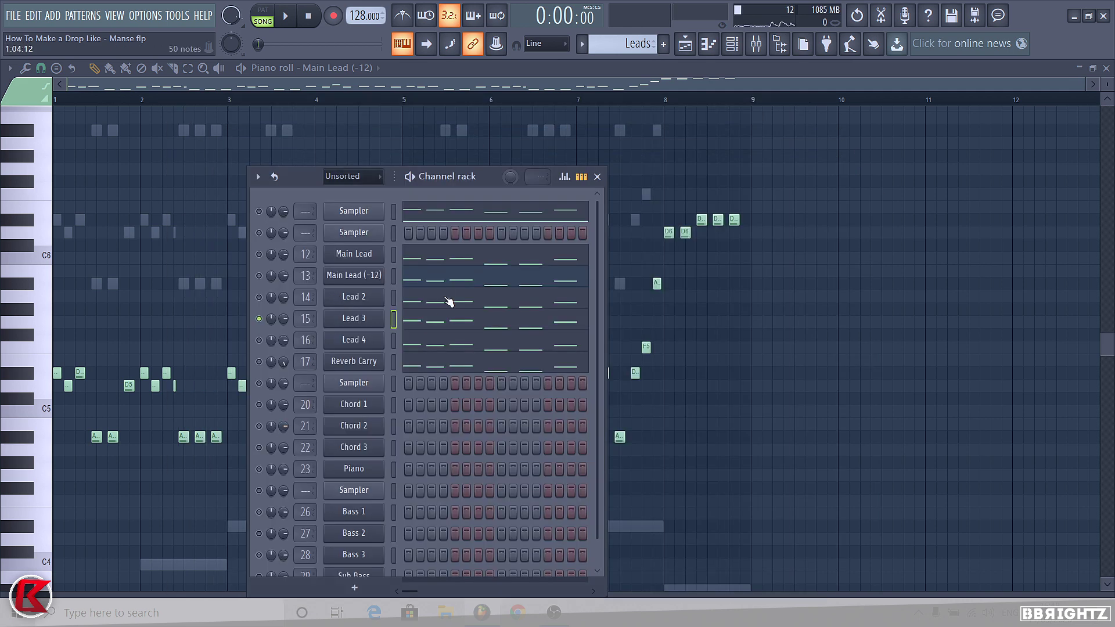
{"action": "key", "text": "space"}
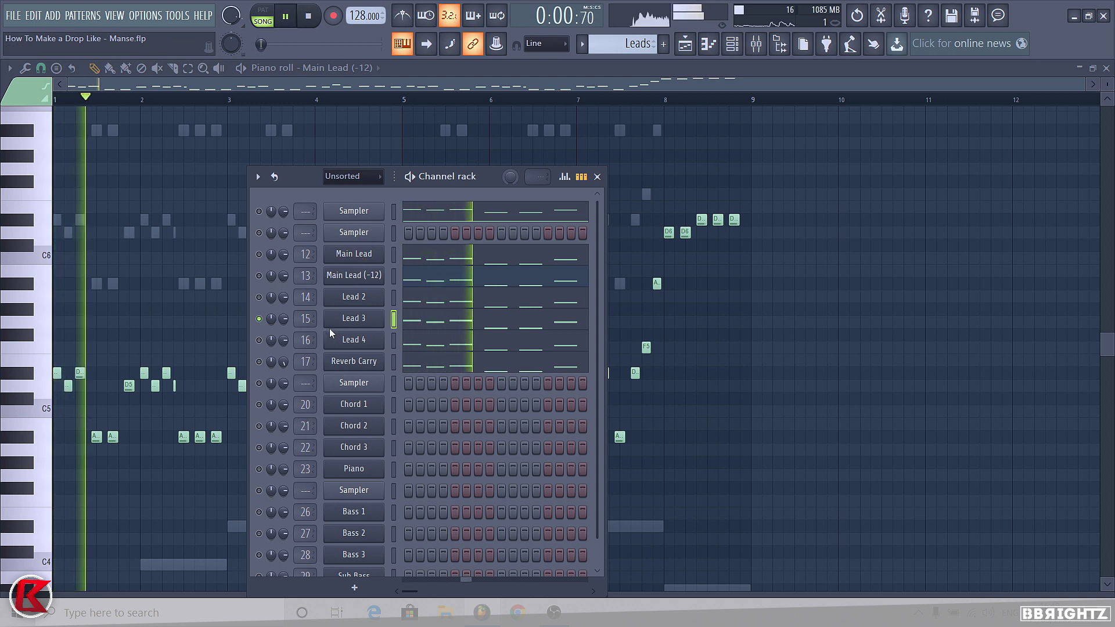
{"action": "key", "text": "space"}
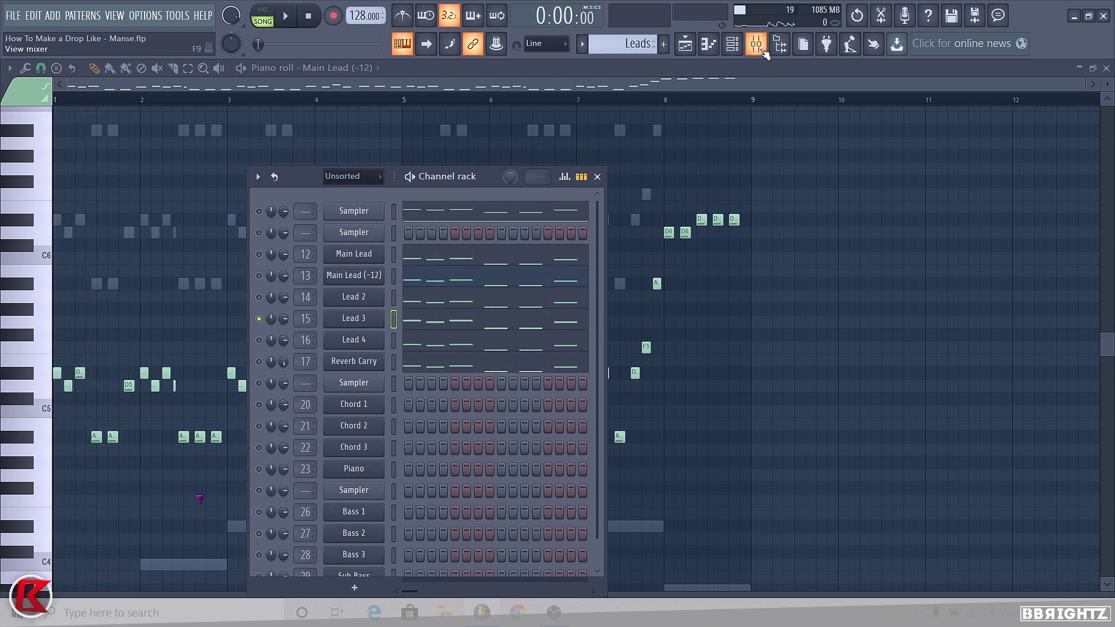
- Solo and play Lead 4, then check its Sylenth1 preset and close the plugin
{"action": "right_click", "coordinate": [259, 341]}
{"action": "key", "text": "space"}
{"action": "key", "text": "space"}
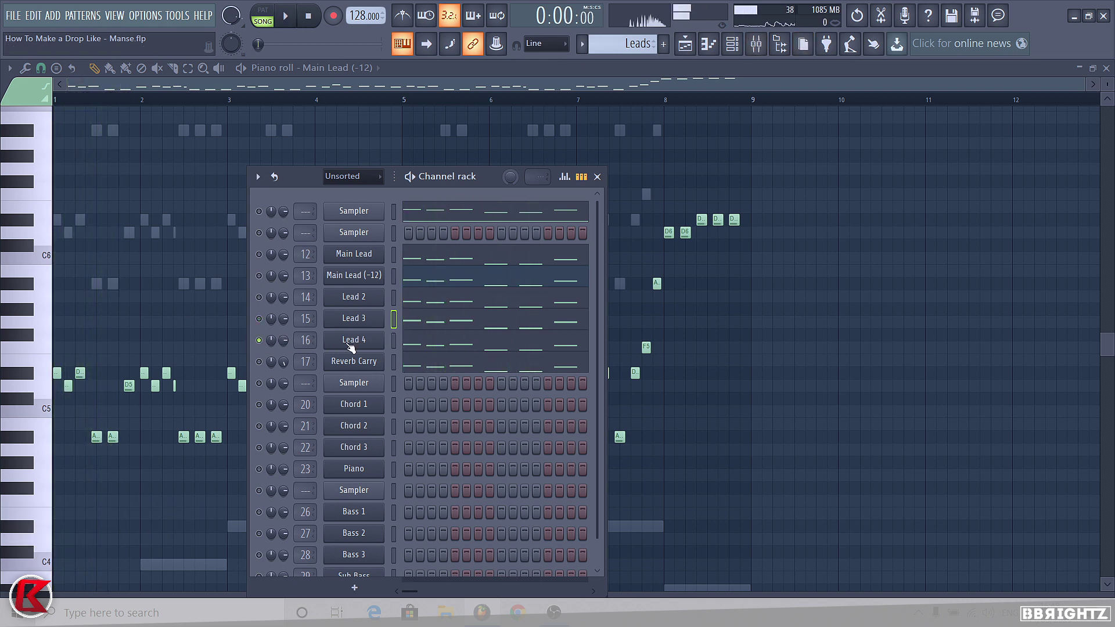
{"action": "left_click", "coordinate": [351, 342]}
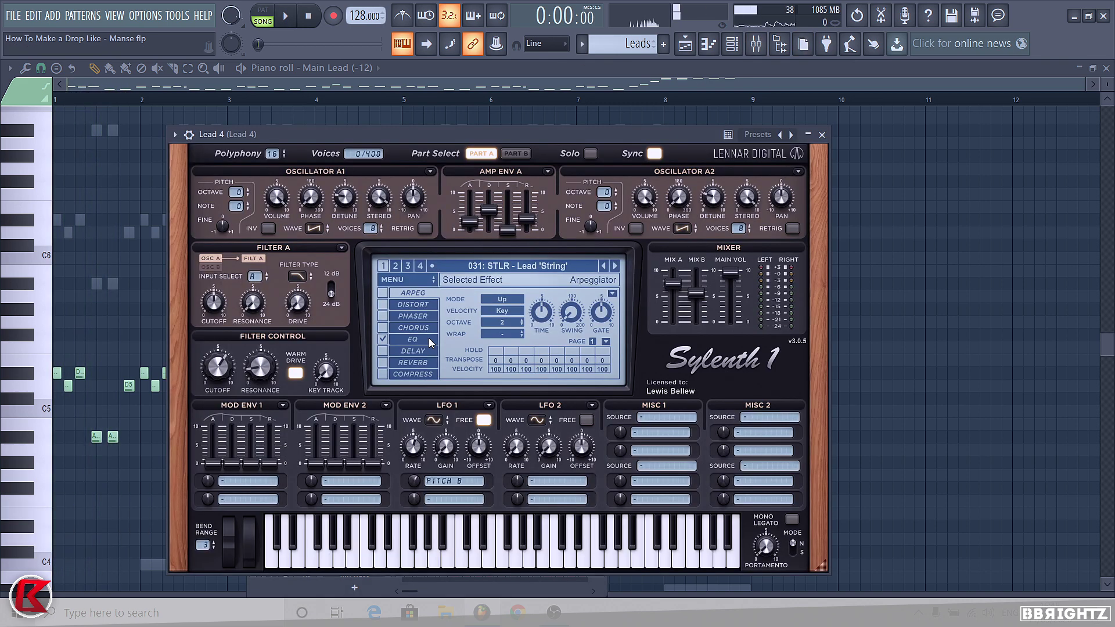
{"action": "left_click", "coordinate": [822, 135]}
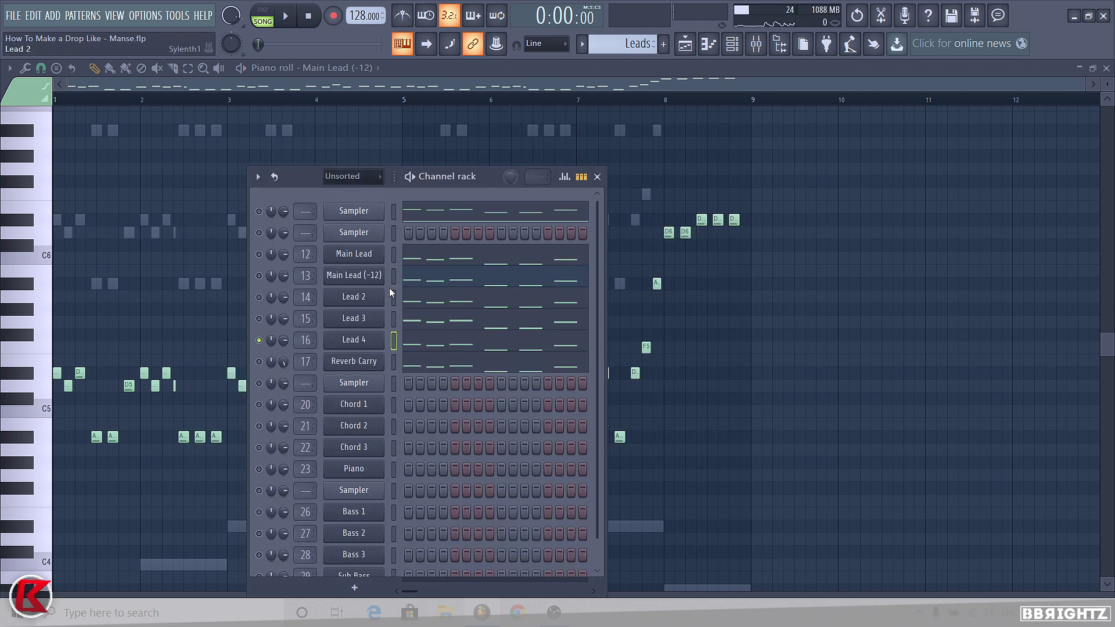
- Open the mixer, play Lead 4, and check the Fruity Stereo Enhancer settings on its channel
{"action": "left_click", "coordinate": [756, 44]}
{"action": "scroll", "coordinate": [684, 225], "scroll_direction": "down", "scroll_amount": 3}
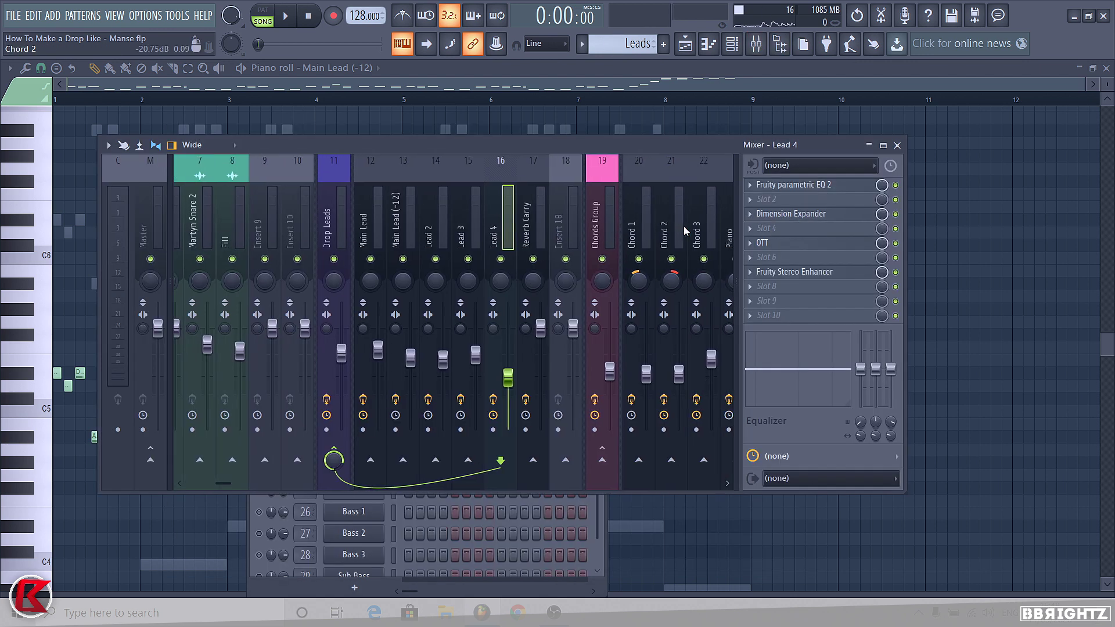
{"action": "key", "text": "space"}
{"action": "left_click", "coordinate": [794, 272]}
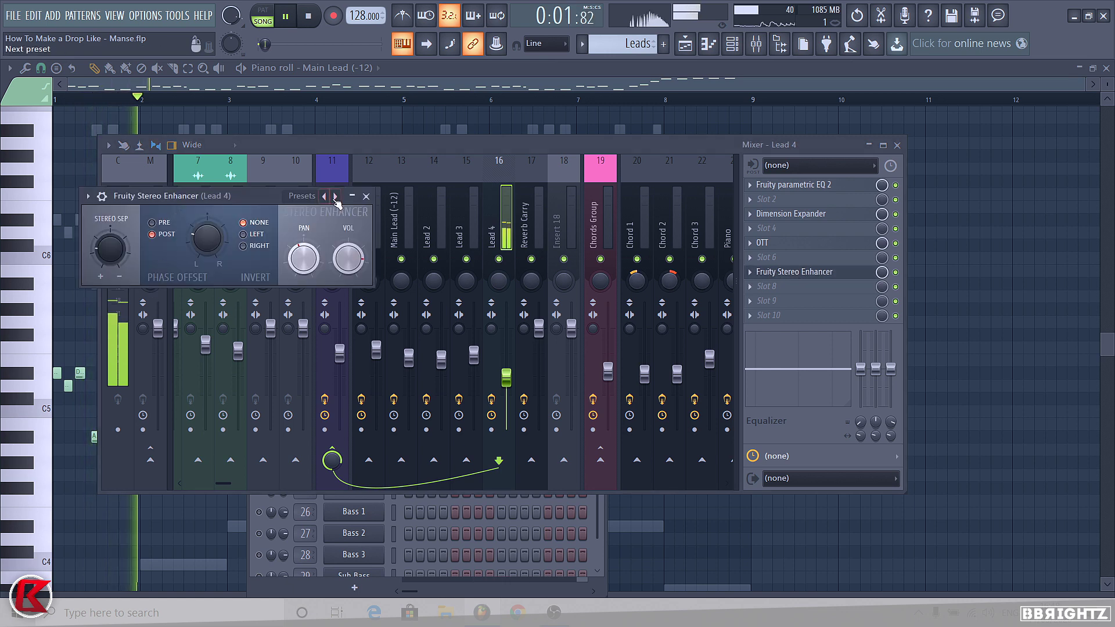
{"action": "key", "text": "space"}
{"action": "right_click", "coordinate": [334, 196]}
{"action": "left_click", "coordinate": [366, 196]}
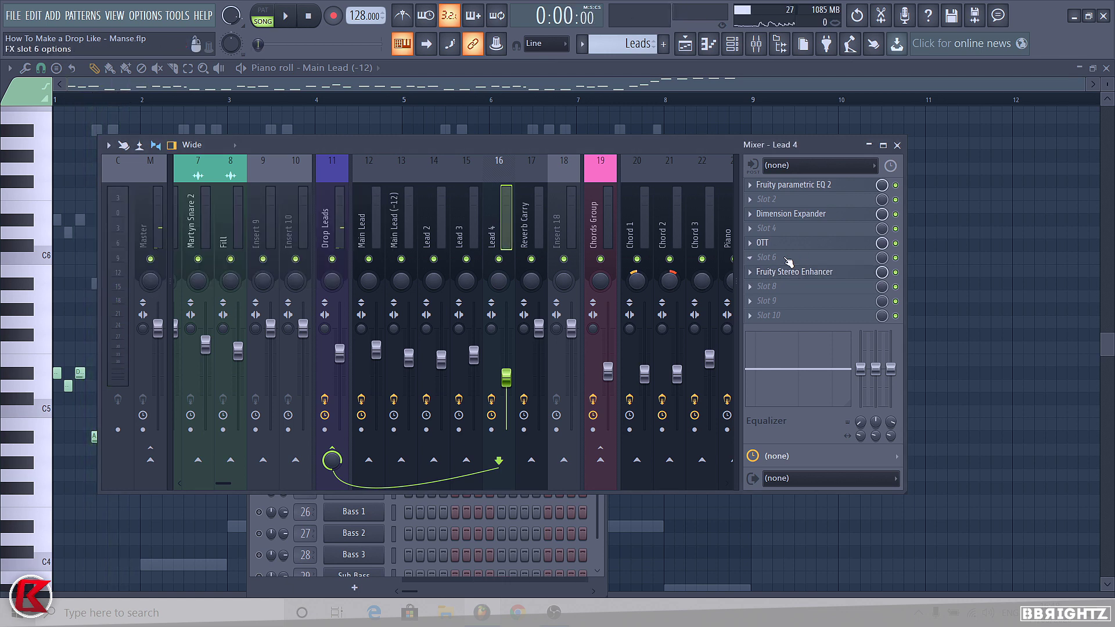
- Solo the Main Lead mixer channel, play it, and check its Fruity parametric EQ 2
{"action": "left_click", "coordinate": [372, 232]}
{"action": "right_click", "coordinate": [369, 259]}
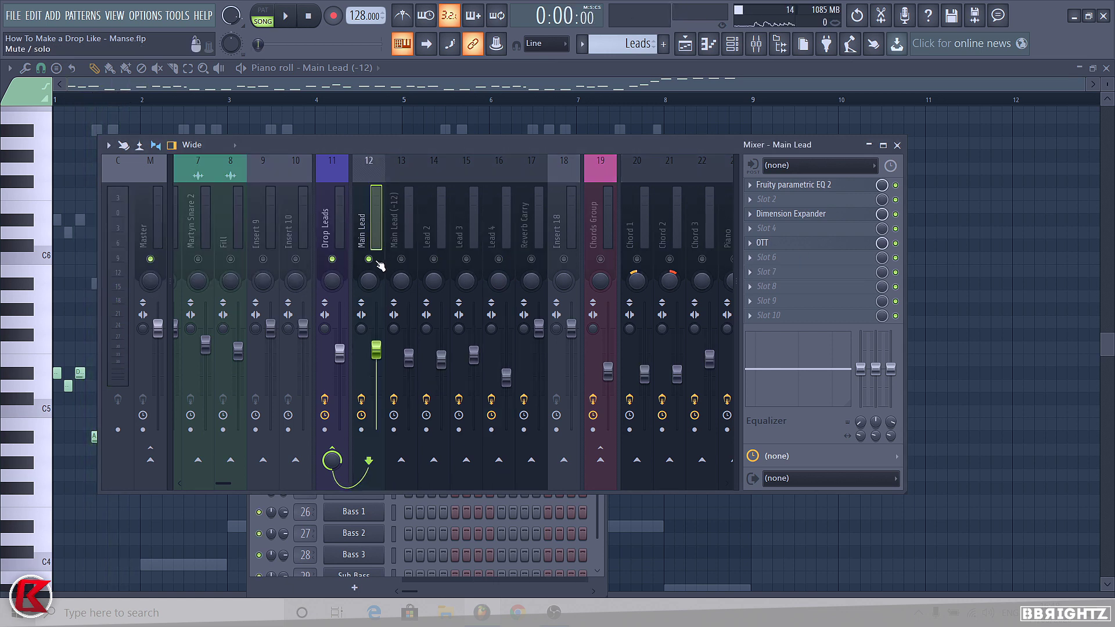
{"action": "key", "text": "space"}
{"action": "key", "text": "space"}
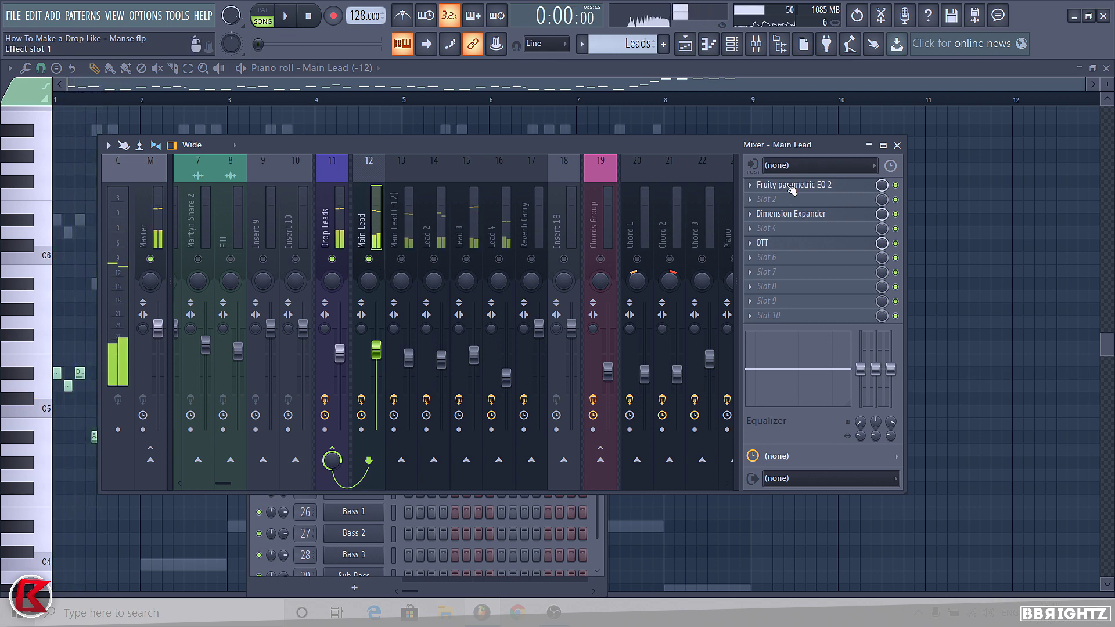
{"action": "left_click", "coordinate": [793, 186]}
{"action": "left_click", "coordinate": [497, 159]}
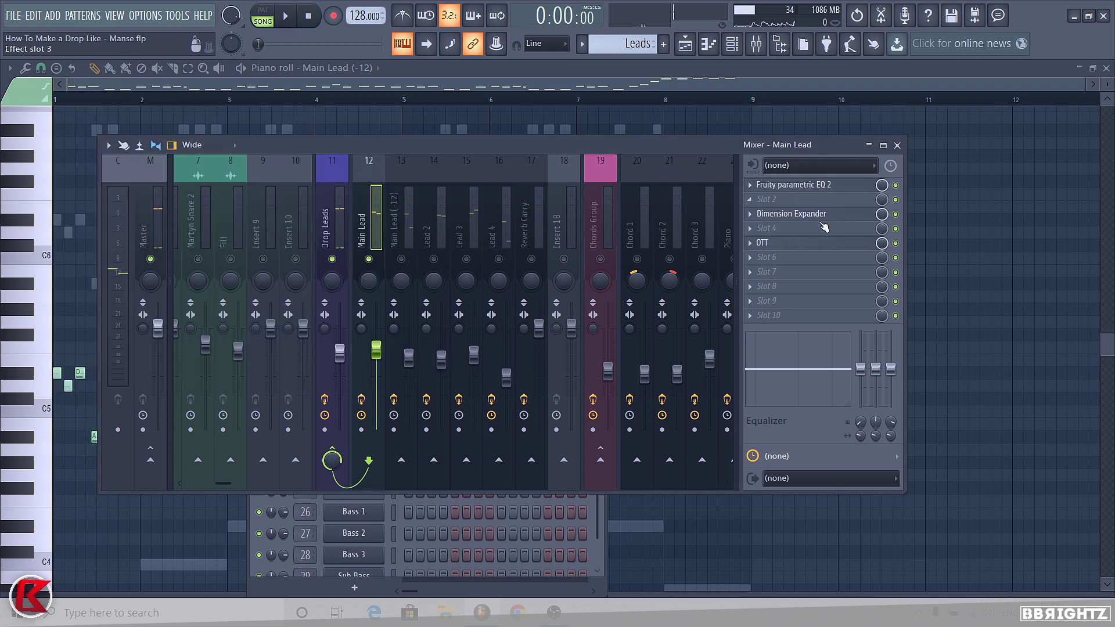
- Audition the Main Lead (-12) mixer channel soloed and inspect its second Fruity parametric EQ 2
{"action": "left_click", "coordinate": [409, 225]}
{"action": "key", "text": "space"}
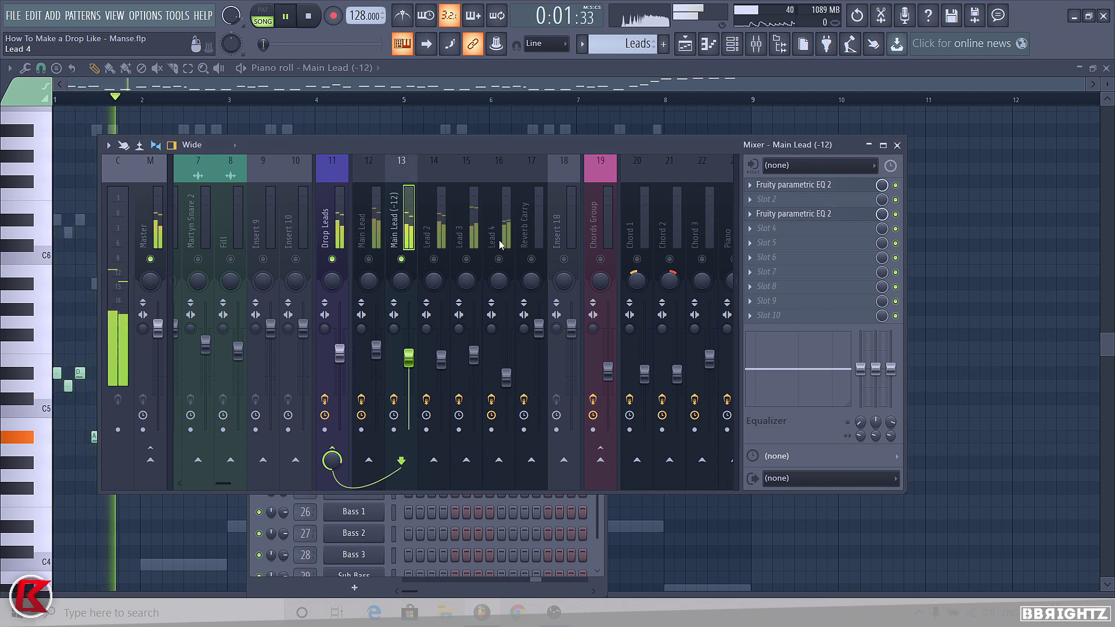
{"action": "key", "text": "space"}
{"action": "left_click", "coordinate": [831, 213]}
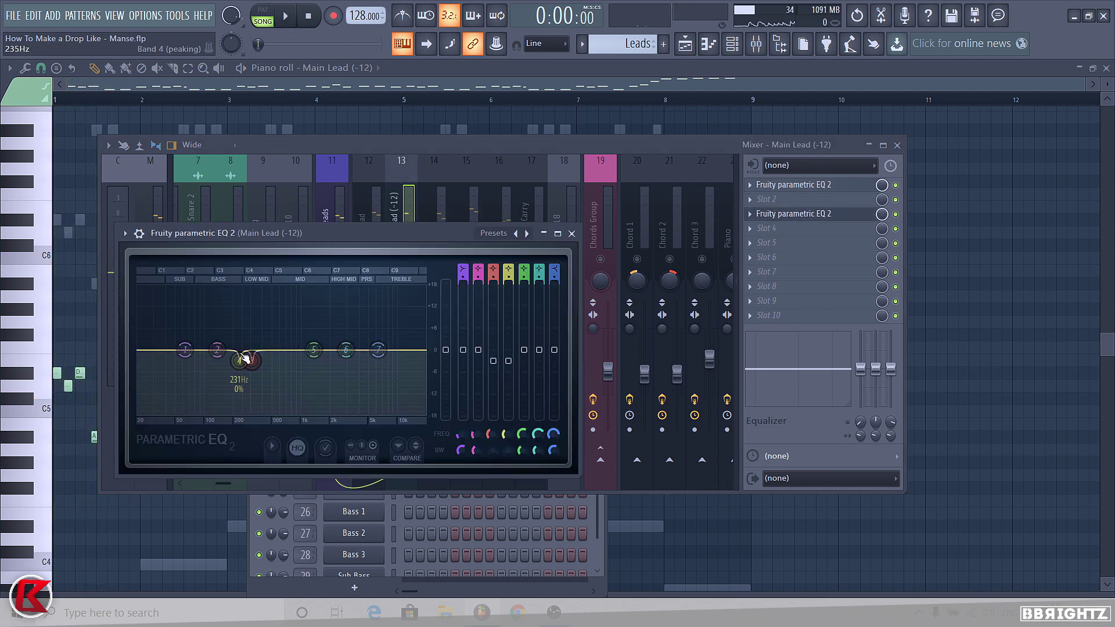
{"action": "left_click", "coordinate": [571, 233]}
- Play the Lead 2 mixer channel soloed and check its Dimension Expander and Fruity parametric EQ 2 effects
{"action": "key", "text": "space"}
{"action": "left_click", "coordinate": [443, 235]}
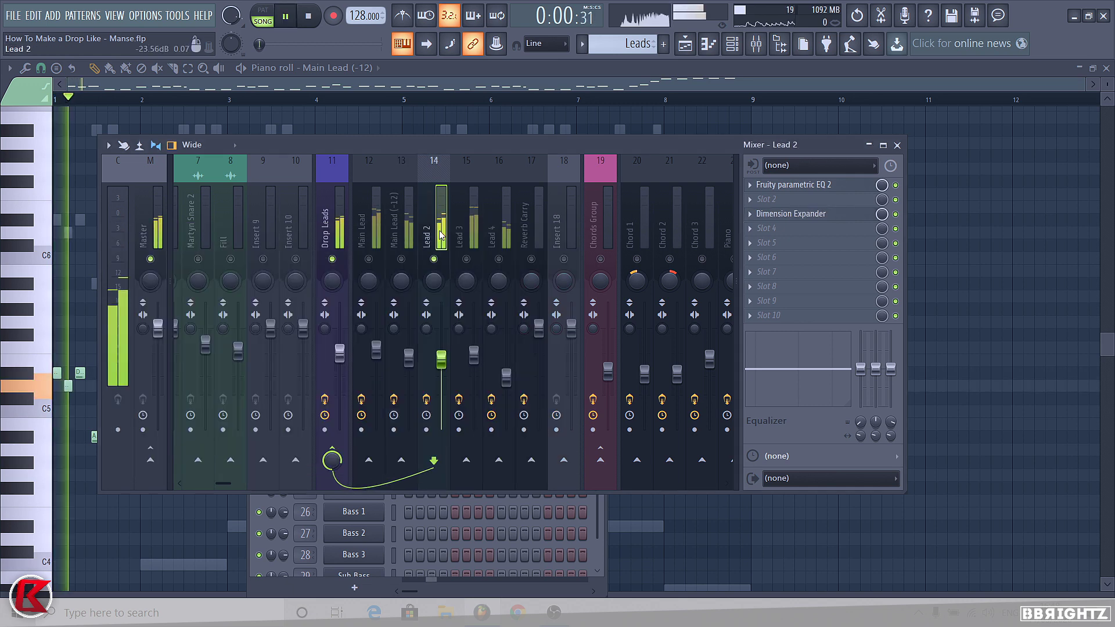
{"action": "left_click", "coordinate": [795, 216]}
{"action": "left_click", "coordinate": [814, 187]}
{"action": "left_click", "coordinate": [814, 191]}
{"action": "key", "text": "space"}
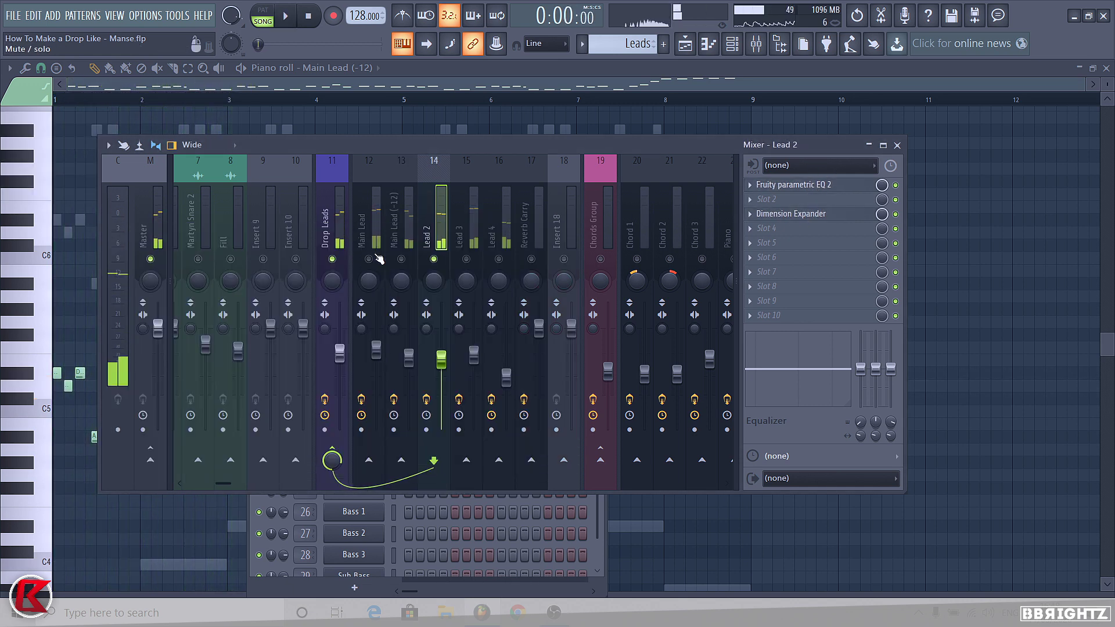
- Solo the Lead 3 mixer channel, play it, and check its Fruity Stereo Enhancer effect
{"action": "left_click", "coordinate": [469, 261]}
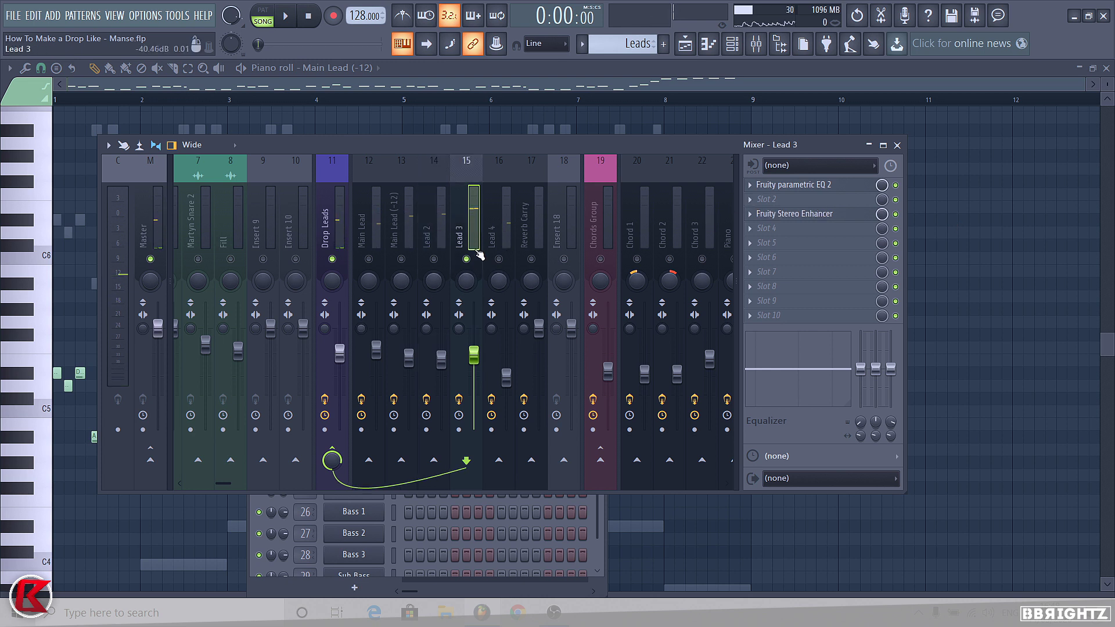
{"action": "left_click", "coordinate": [808, 214]}
{"action": "left_click", "coordinate": [809, 215]}
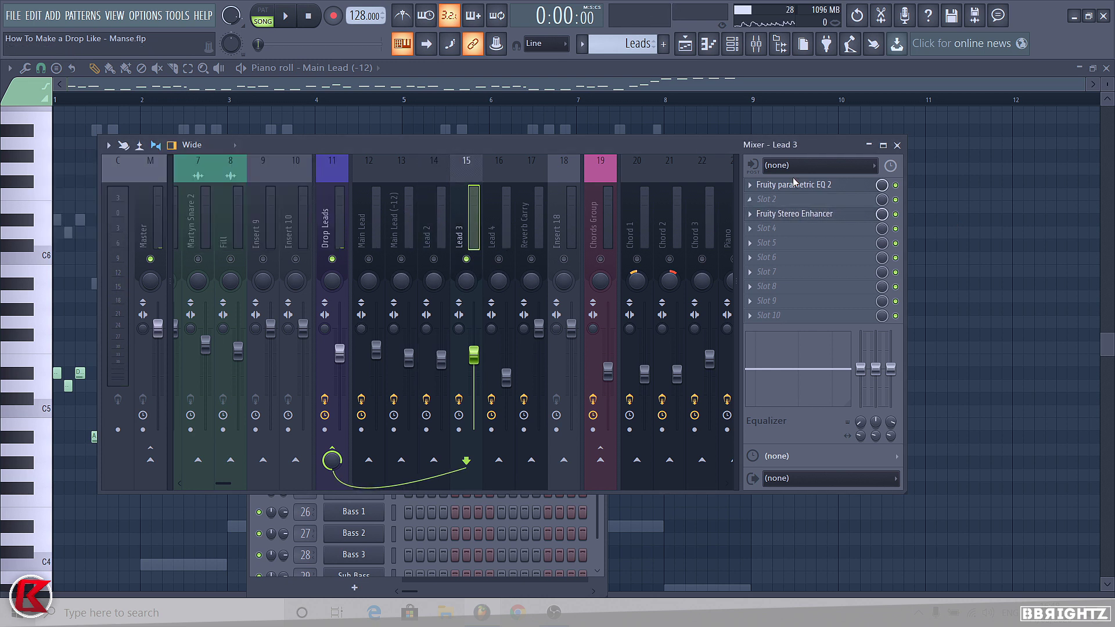
- Review the Lead 4 and Reverb Carry mixer channels soloed and inspect the Fruity peak controller on Reverb Carry
{"action": "left_click", "coordinate": [503, 223]}
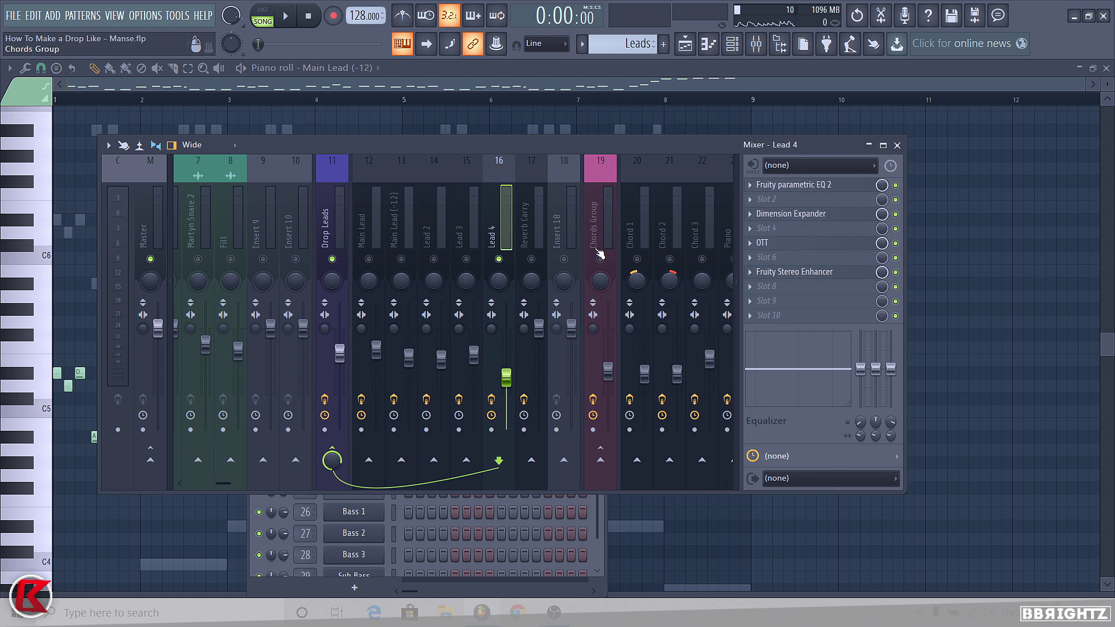
{"action": "left_click", "coordinate": [538, 261]}
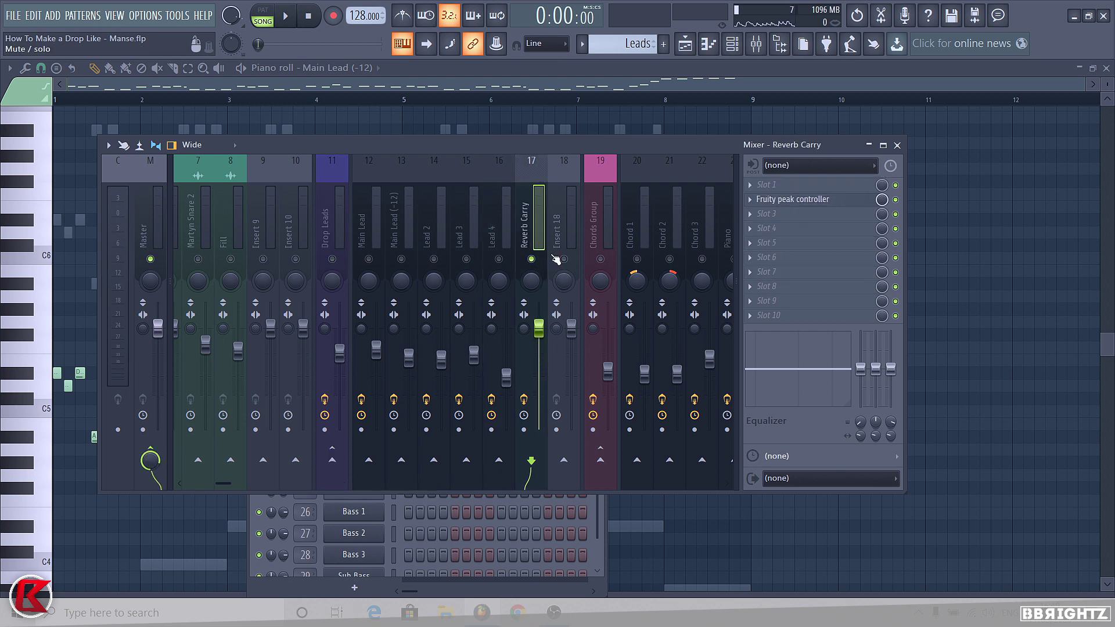
{"action": "left_click", "coordinate": [790, 200]}
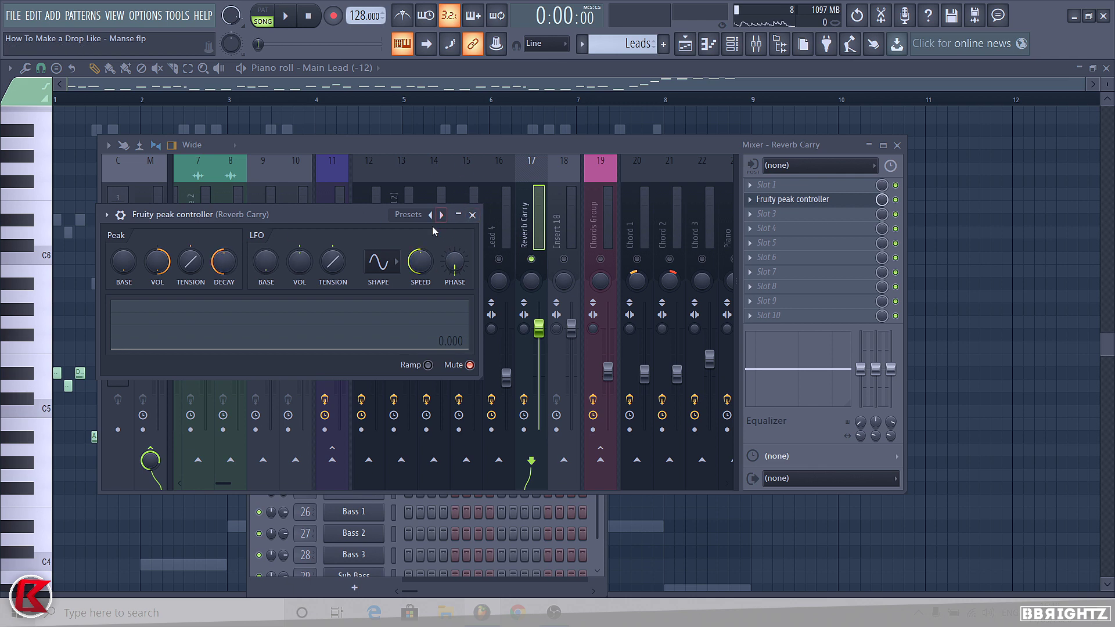
- Unsolo the mixer channels and inspect FabFilter Saturn, the first Fruity parametric EQ 2 and Maximus on Drop Leads
{"action": "left_click", "coordinate": [337, 192]}
{"action": "right_click", "coordinate": [335, 259]}
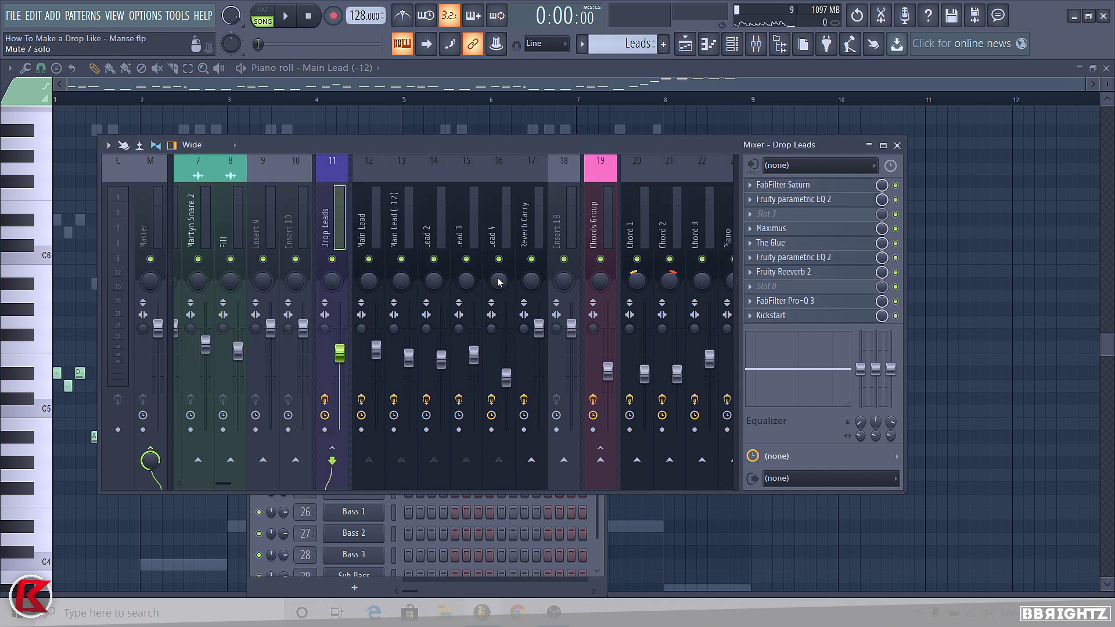
{"action": "left_click", "coordinate": [783, 184]}
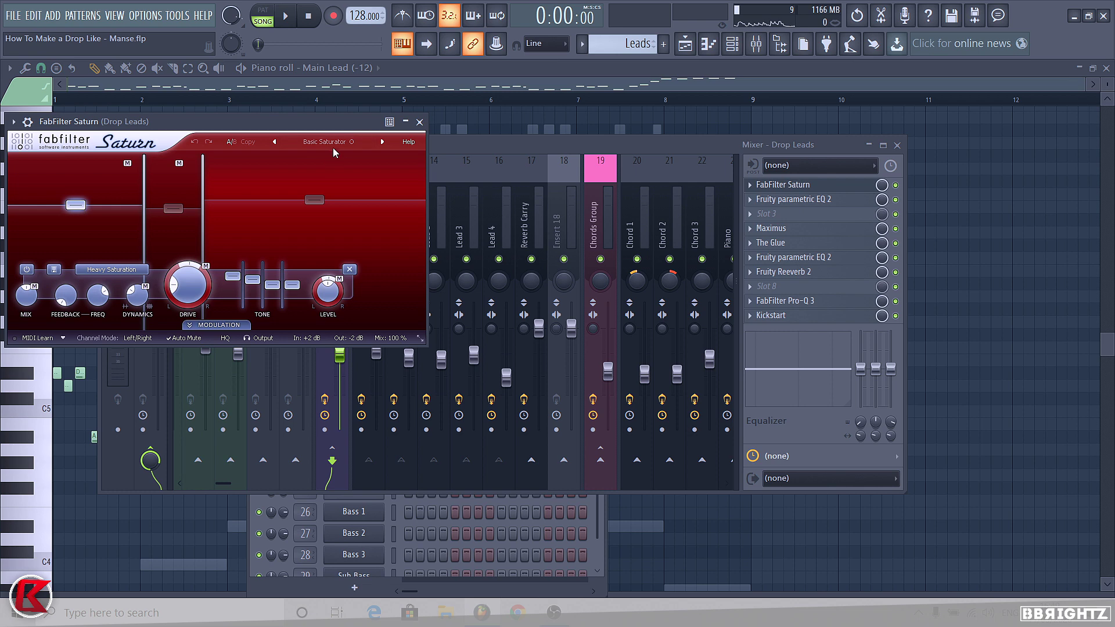
{"action": "left_click", "coordinate": [819, 199]}
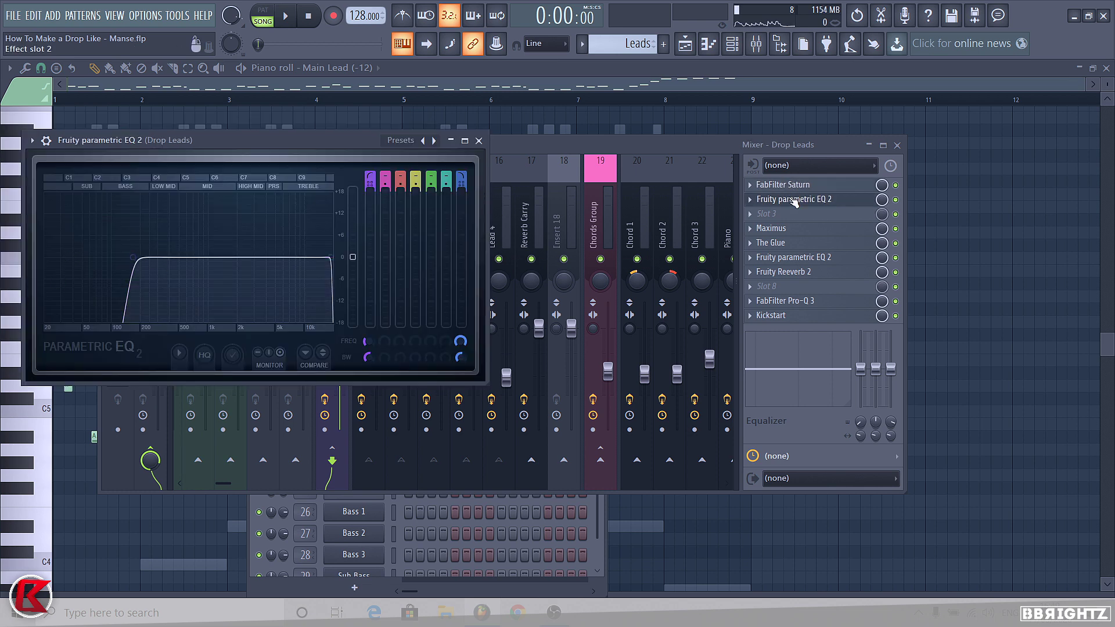
{"action": "left_click", "coordinate": [771, 228]}
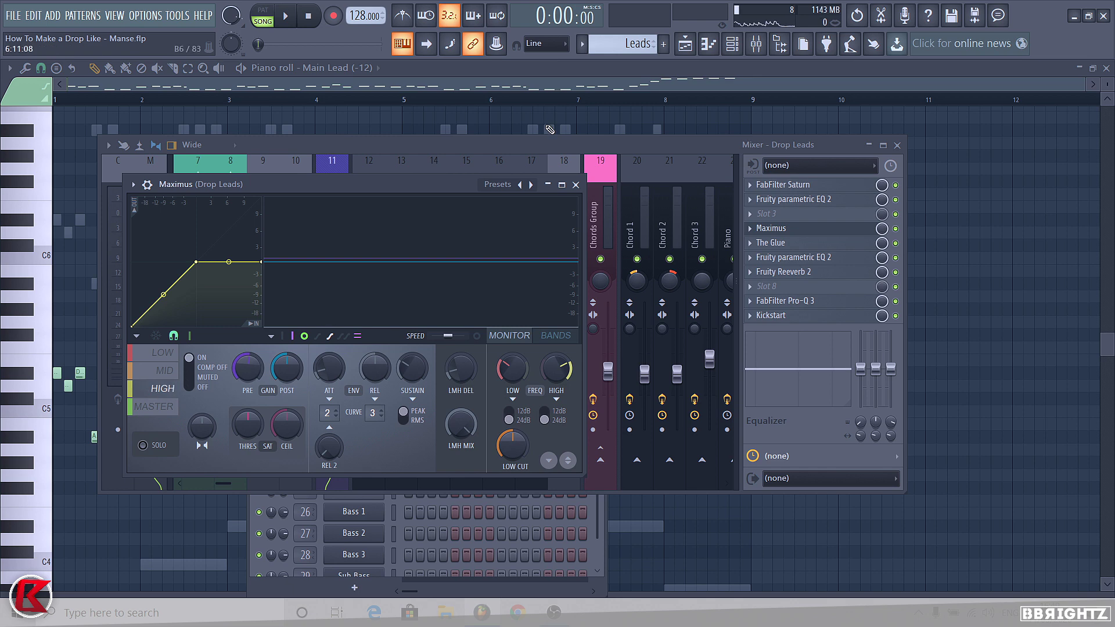
{"action": "left_click", "coordinate": [575, 184]}
- Inspect The Glue, the second Fruity parametric EQ 2, Fruity Reeverb 2 and FabFilter Pro-Q 3 on Drop Leads
{"action": "left_click", "coordinate": [781, 242]}
{"action": "left_click", "coordinate": [804, 249]}
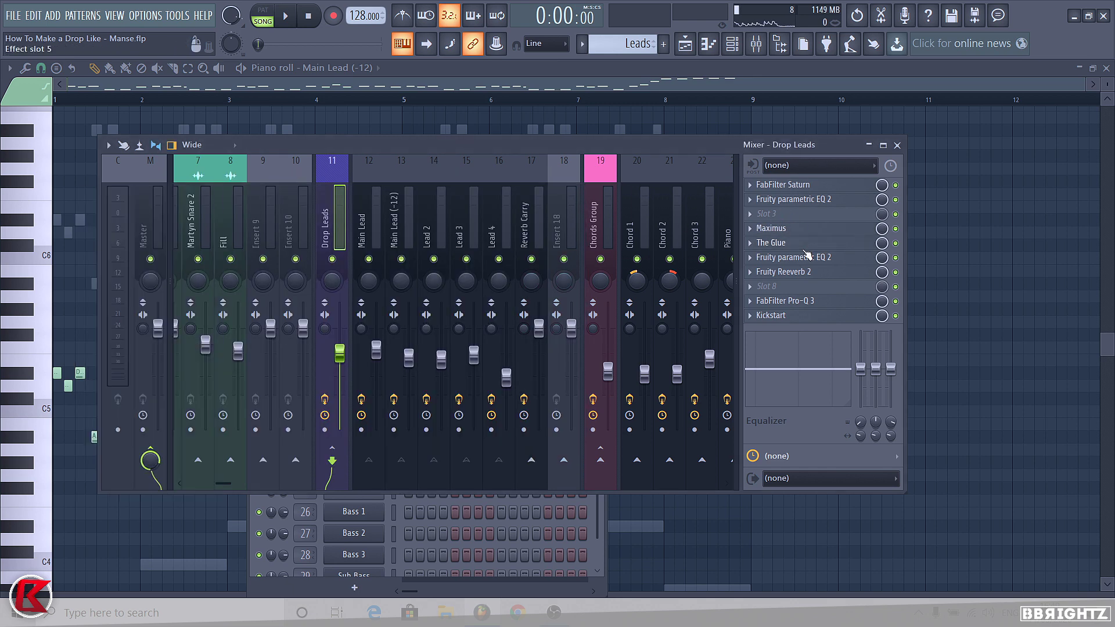
{"action": "left_click", "coordinate": [808, 260]}
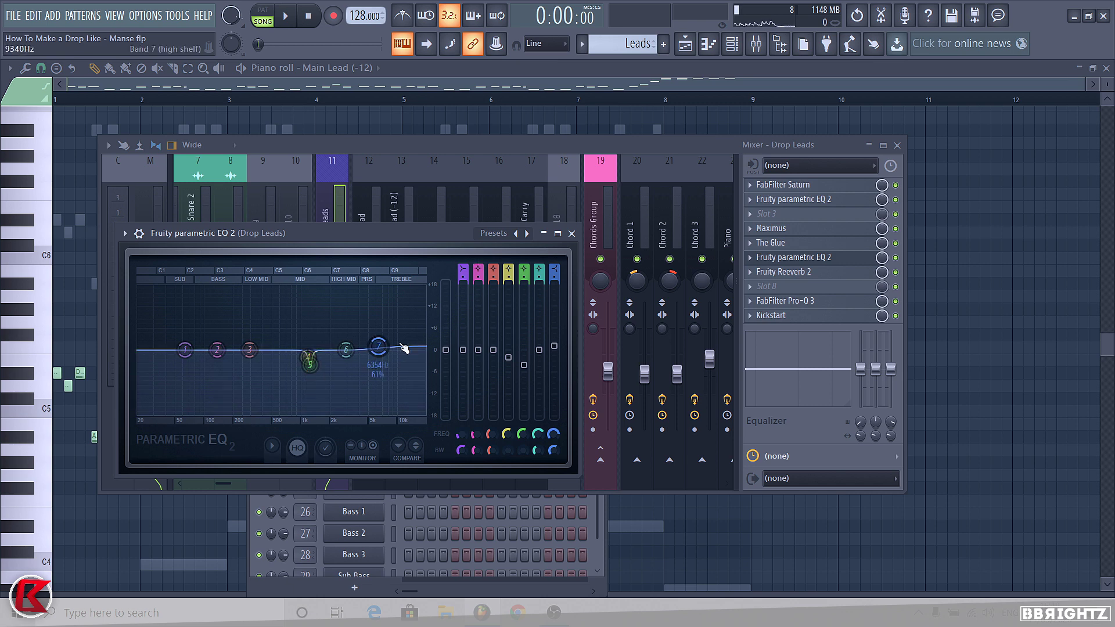
{"action": "left_click", "coordinate": [781, 272]}
{"action": "left_click", "coordinate": [781, 271]}
{"action": "left_click", "coordinate": [785, 300]}
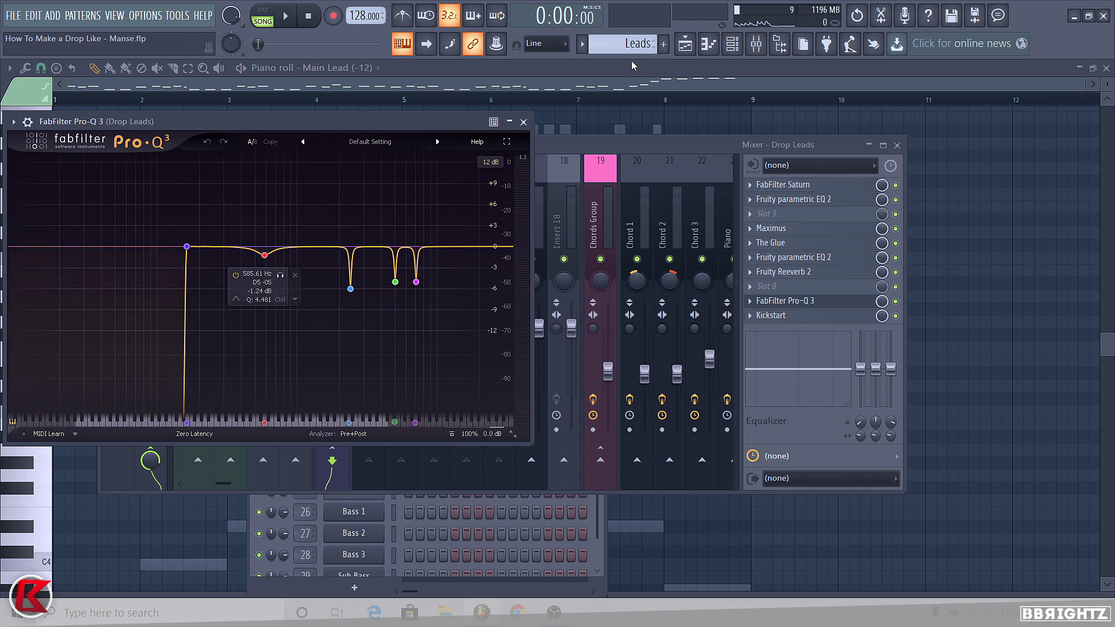
{"action": "left_click", "coordinate": [523, 121]}
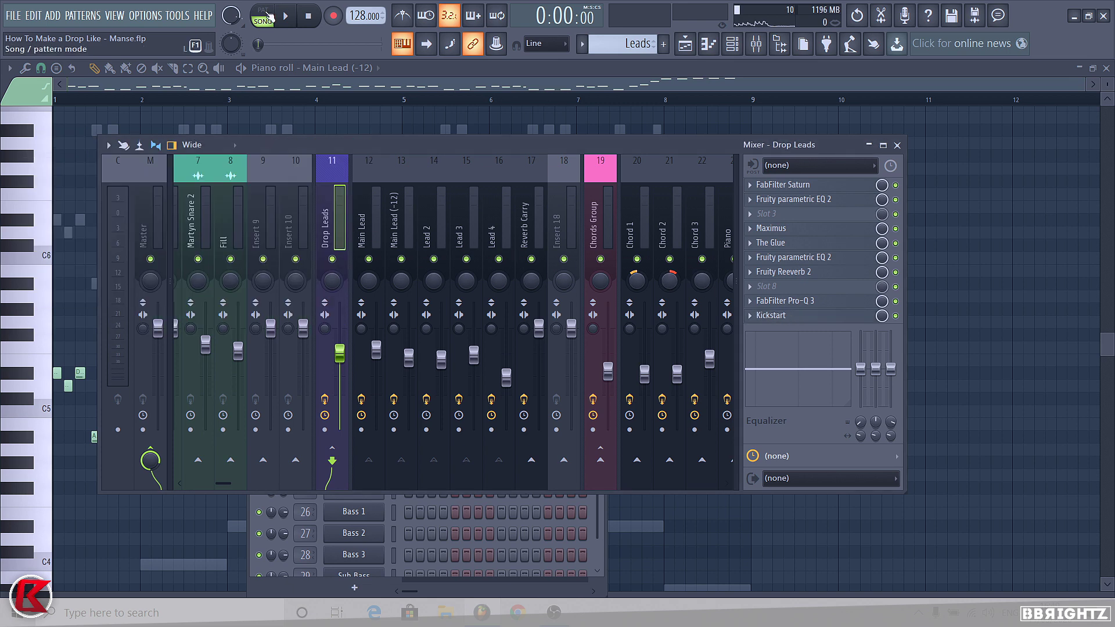
- Play all the lead layers together through the Drop Leads group and close the mixer
{"action": "key", "text": "space"}
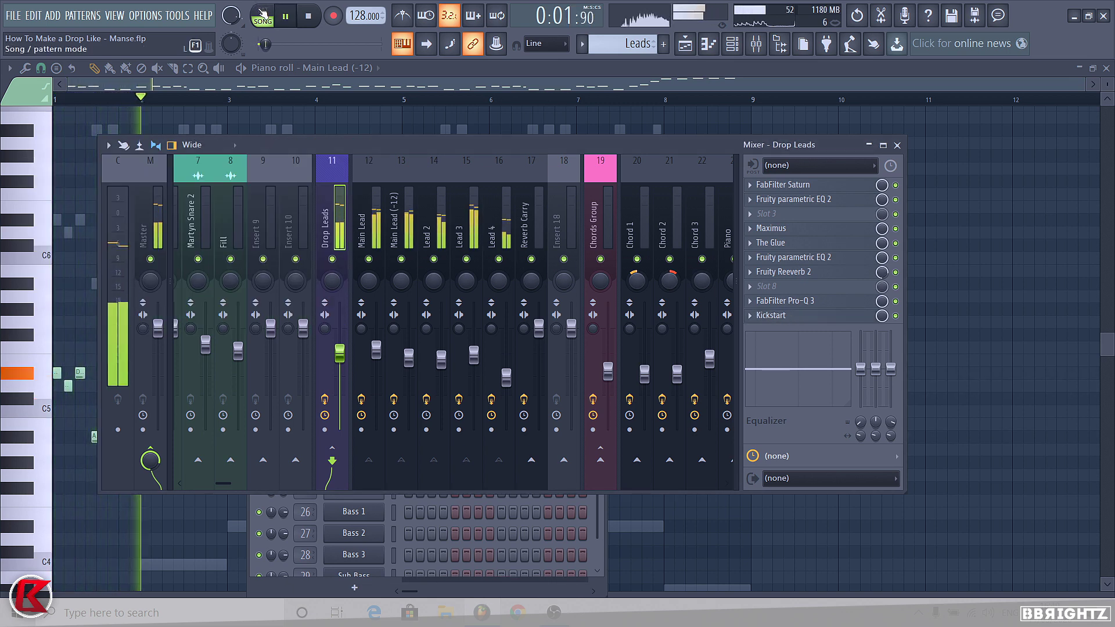
{"action": "key", "text": "space"}
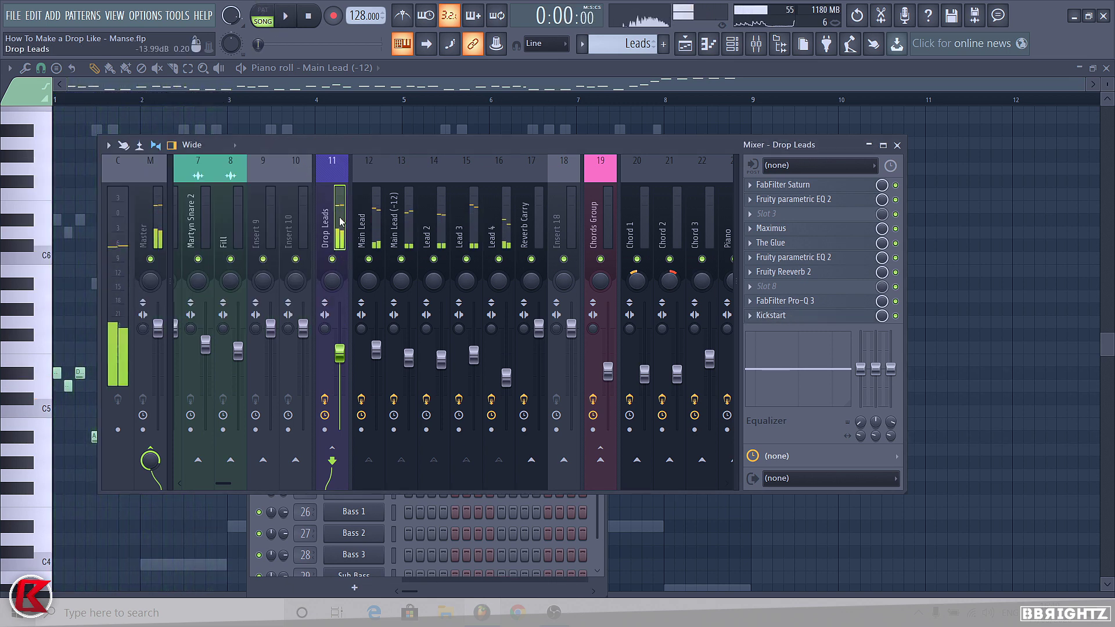
{"action": "left_click", "coordinate": [897, 146]}
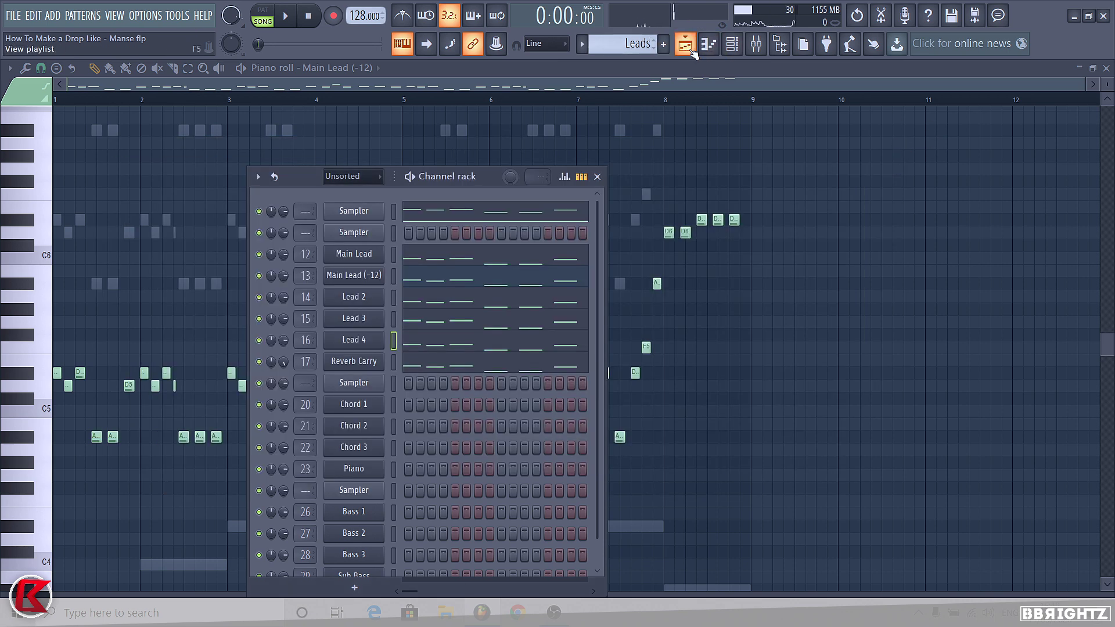
- Show the Chords pattern in the playlist, check Chord 1's Sylenth1 preset, and audition Chord 1 soloed
{"action": "left_click", "coordinate": [684, 44]}
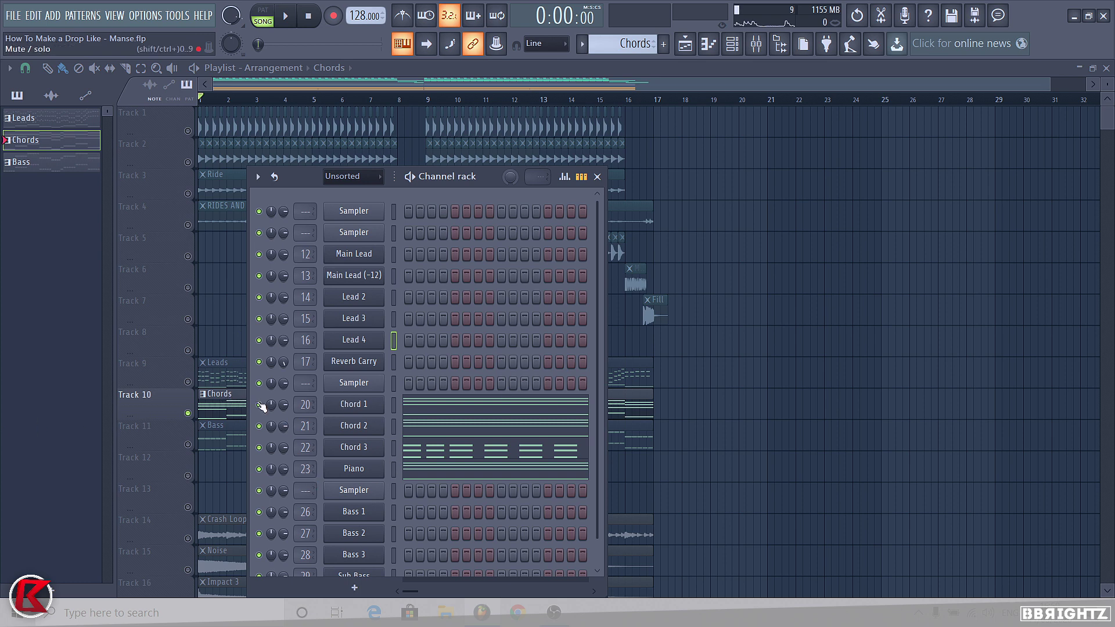
{"action": "left_click", "coordinate": [354, 404]}
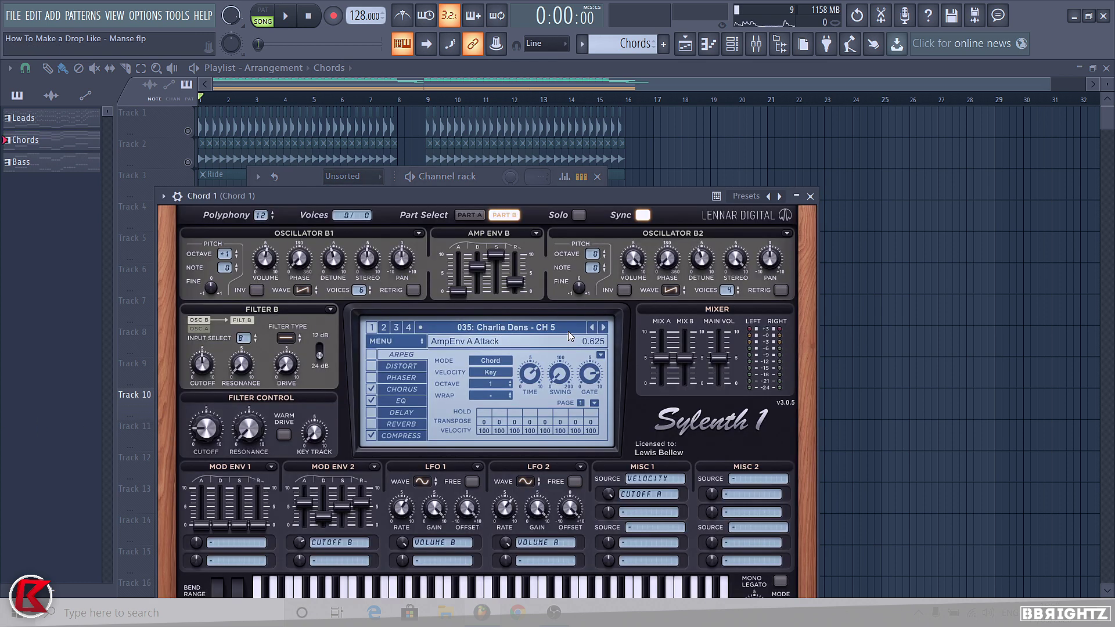
{"action": "left_click", "coordinate": [810, 196]}
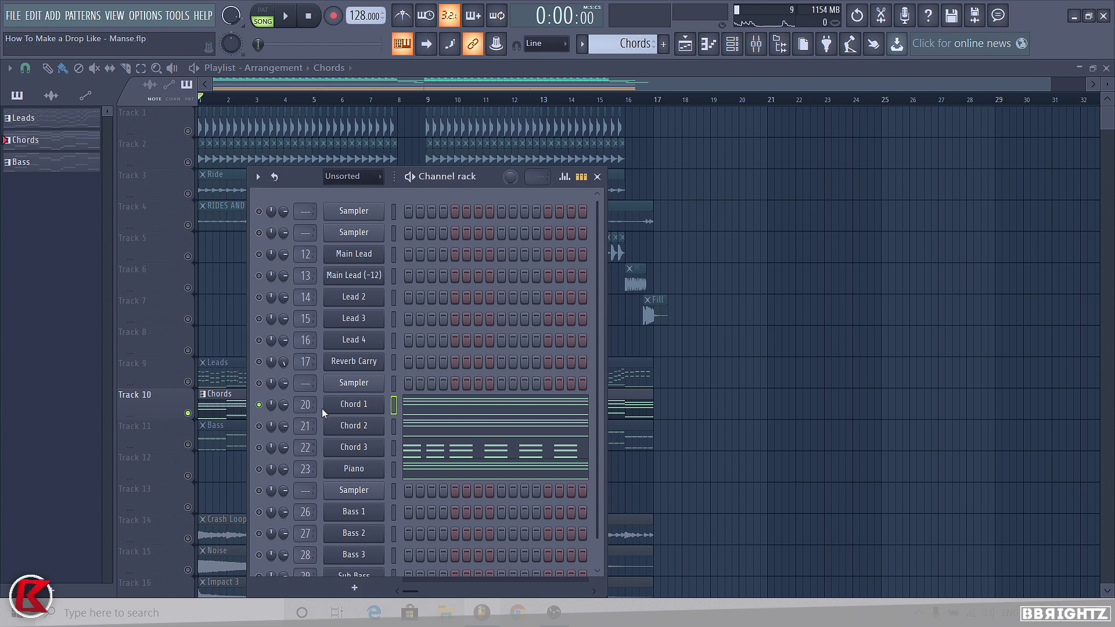
{"action": "key", "text": "space"}
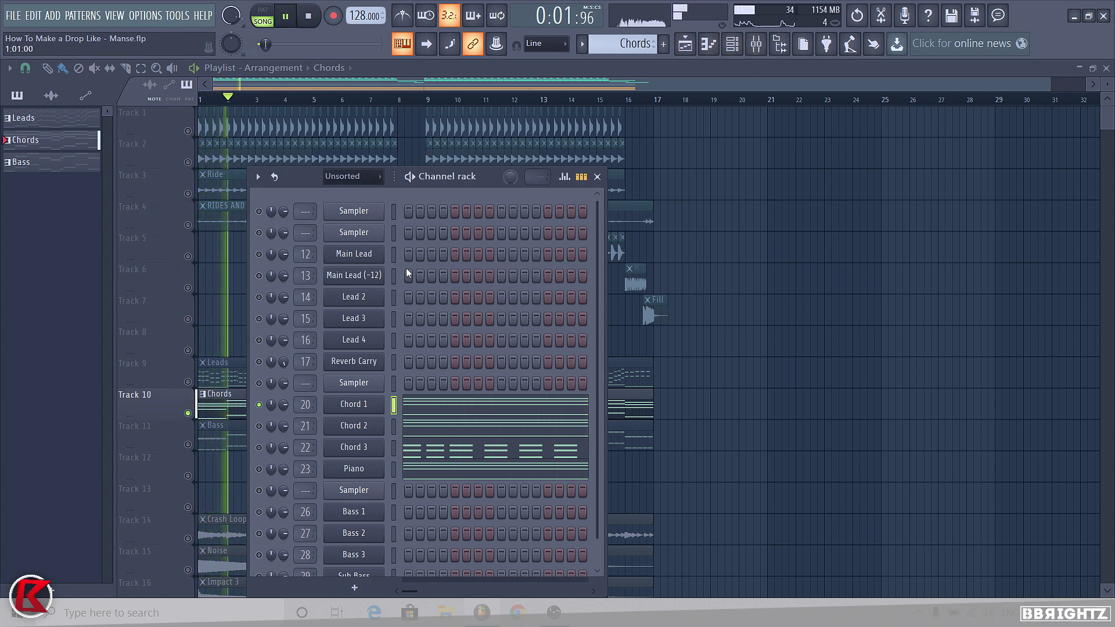
{"action": "key", "text": "space"}
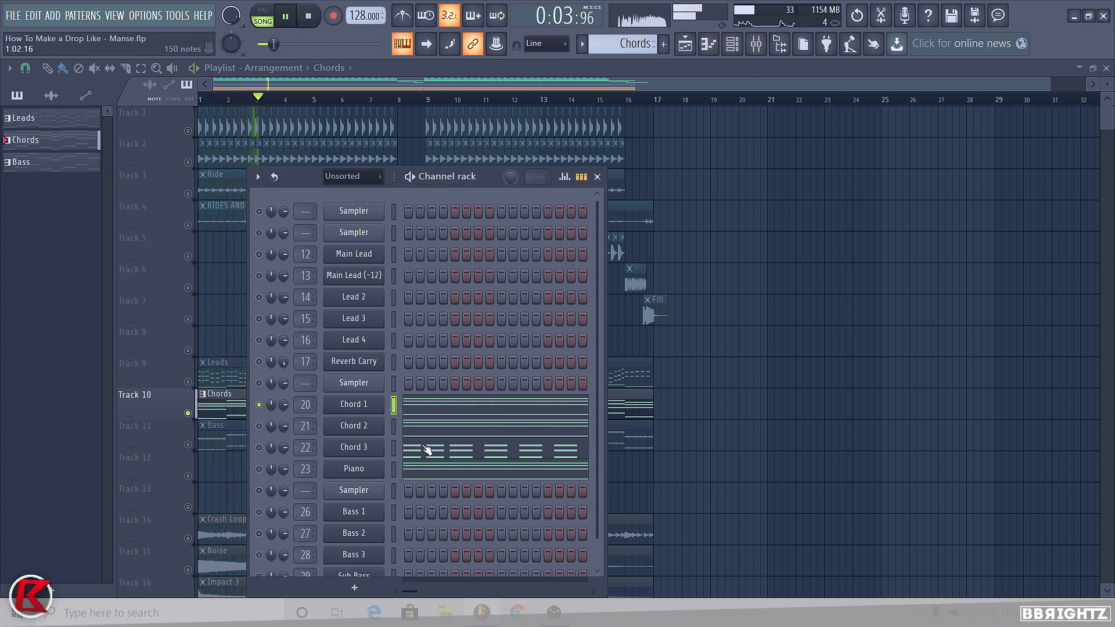
- Check Chord 2's Sylenth1 preset and audition the channel soloed
{"action": "left_click", "coordinate": [364, 428]}
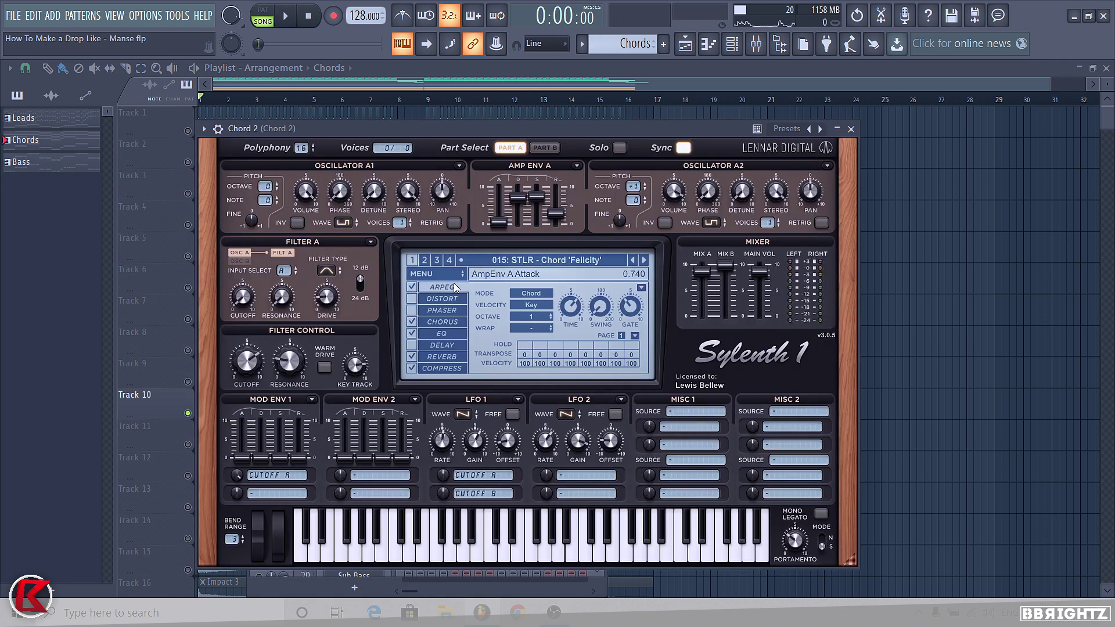
{"action": "left_click", "coordinate": [853, 130]}
{"action": "key", "text": "space"}
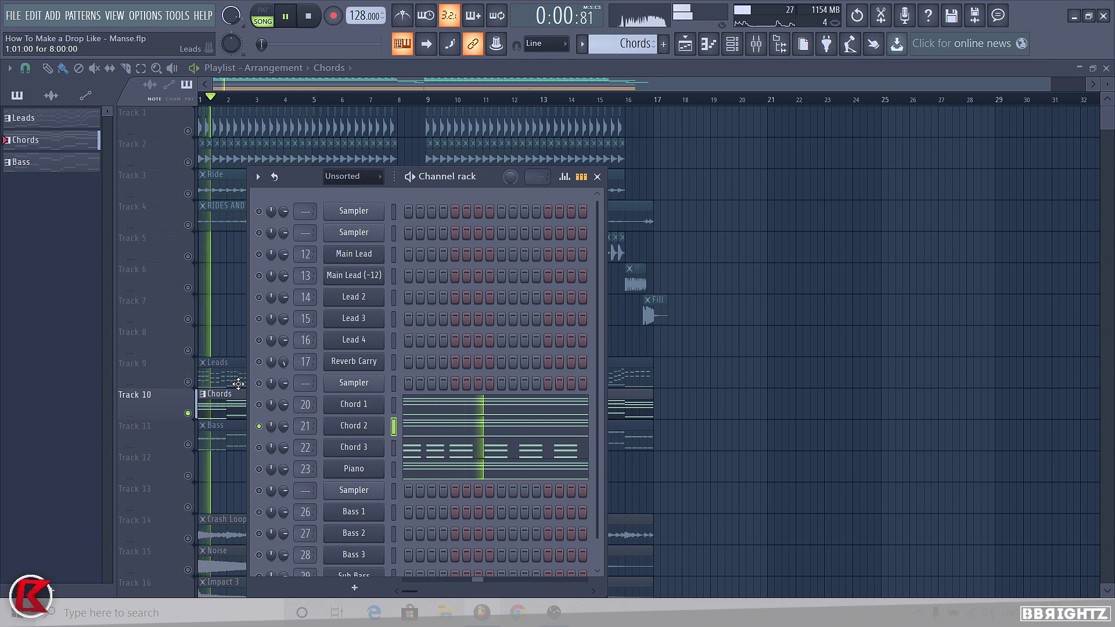
{"action": "key", "text": "space"}
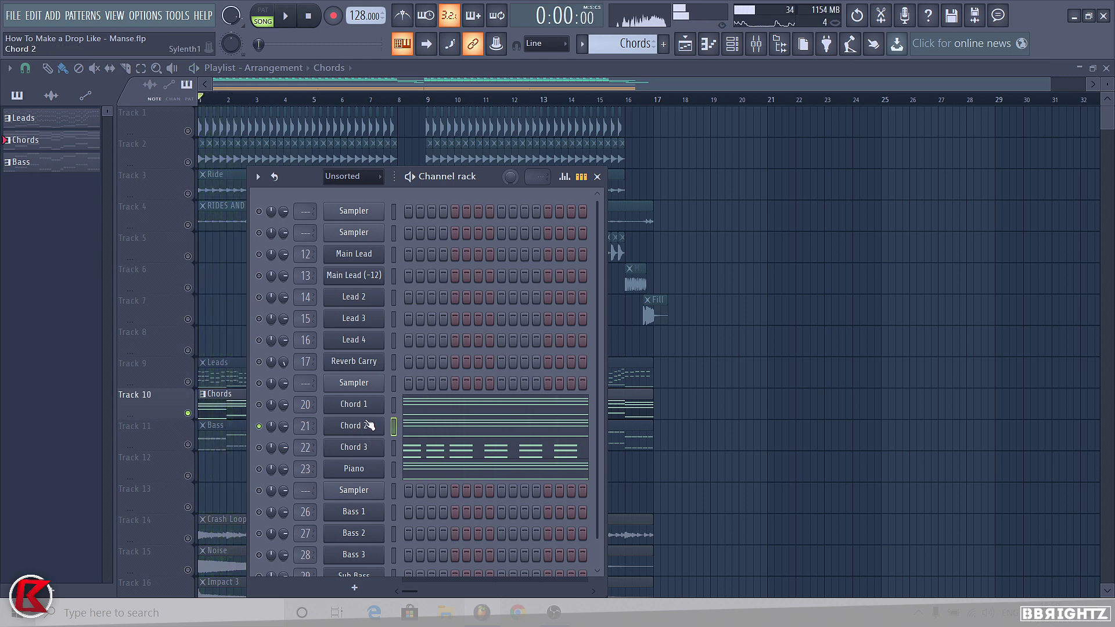
{"action": "left_click", "coordinate": [363, 430]}
{"action": "left_click", "coordinate": [851, 129]}
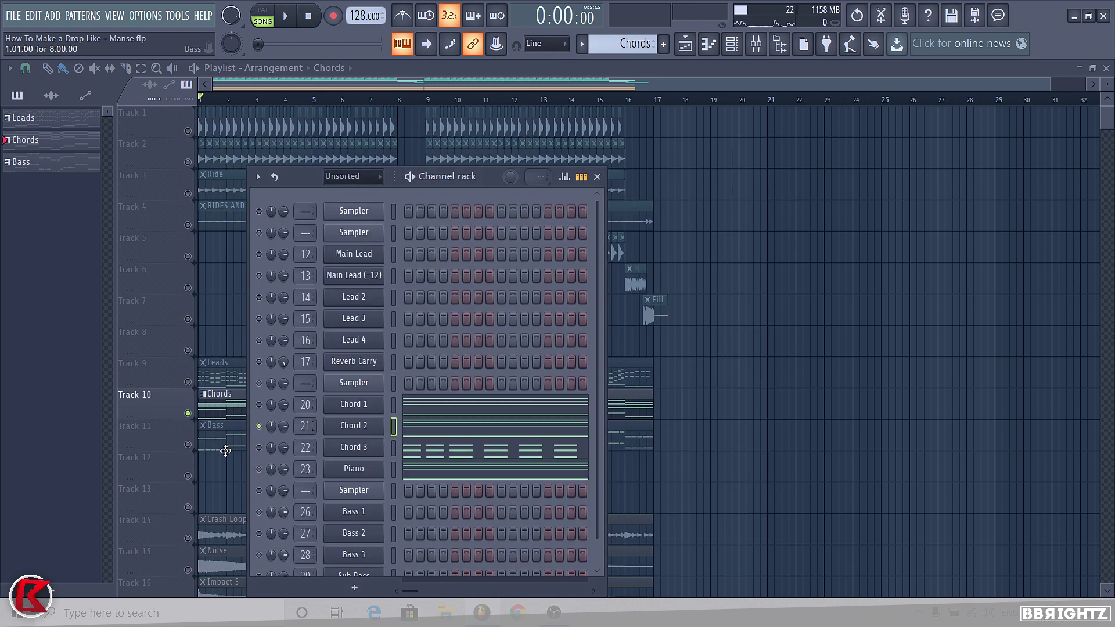
- Open Chord 3 in the piano roll, select all its notes to examine them, and deselect them
{"action": "left_click", "coordinate": [416, 453]}
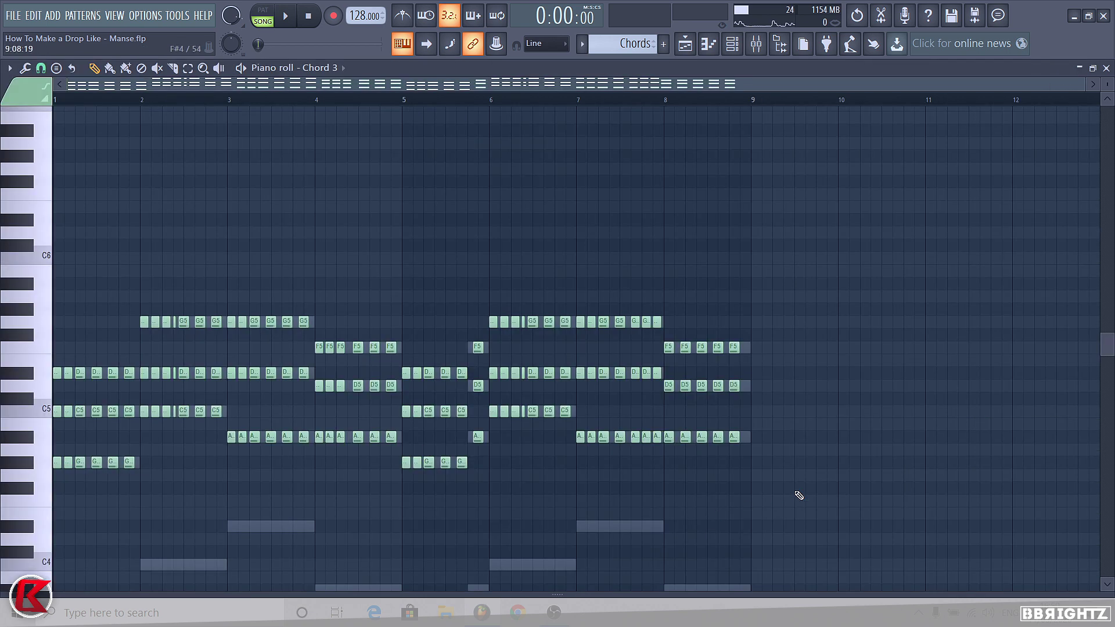
{"action": "key", "text": "ctrl+a"}
{"action": "scroll", "coordinate": [141, 301], "scroll_direction": "down", "scroll_amount": 1}
{"action": "scroll", "coordinate": [93, 343], "scroll_direction": "up", "scroll_amount": 4}
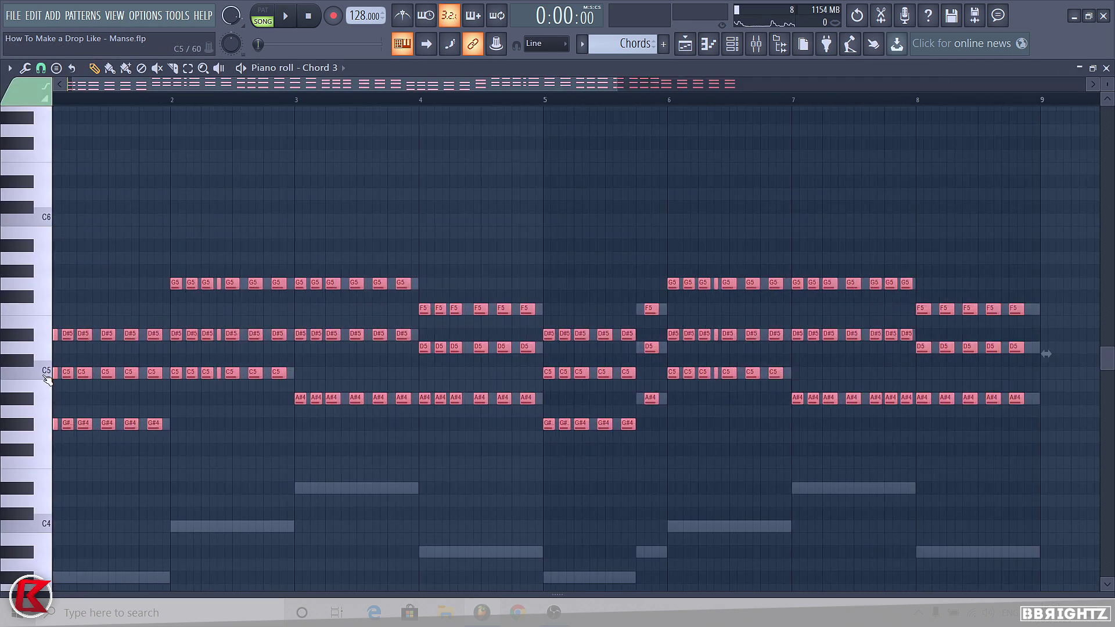
{"action": "scroll", "coordinate": [200, 406], "scroll_direction": "down", "scroll_amount": 2}
{"action": "key", "text": "ctrl+d"}
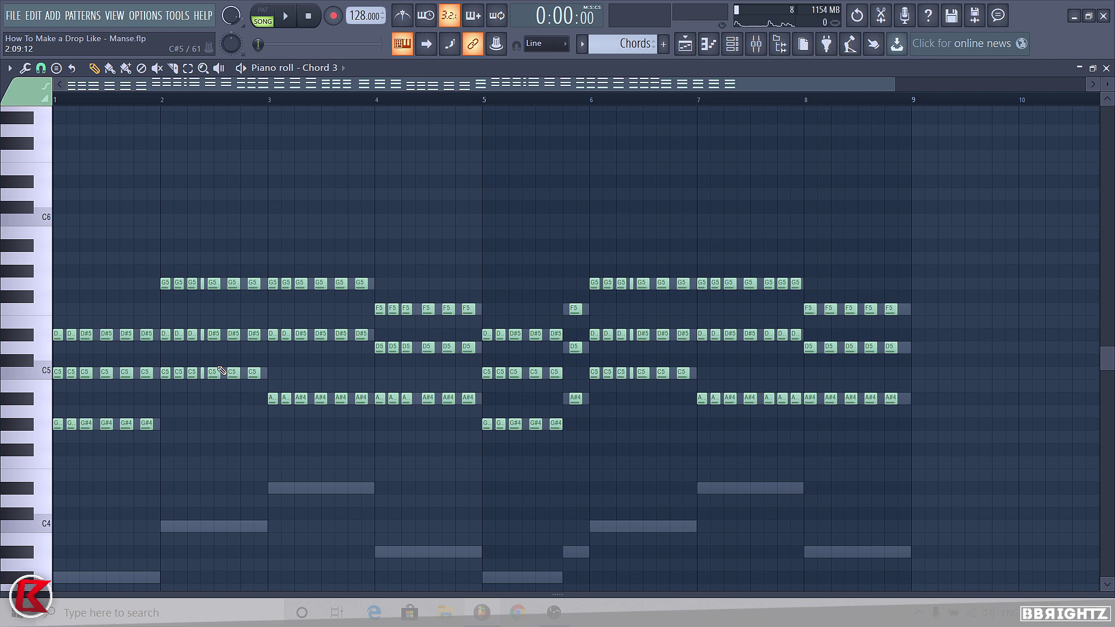
- Play the Chord 3 layer soloed while viewing its notes in the piano roll
{"action": "key", "text": "space"}
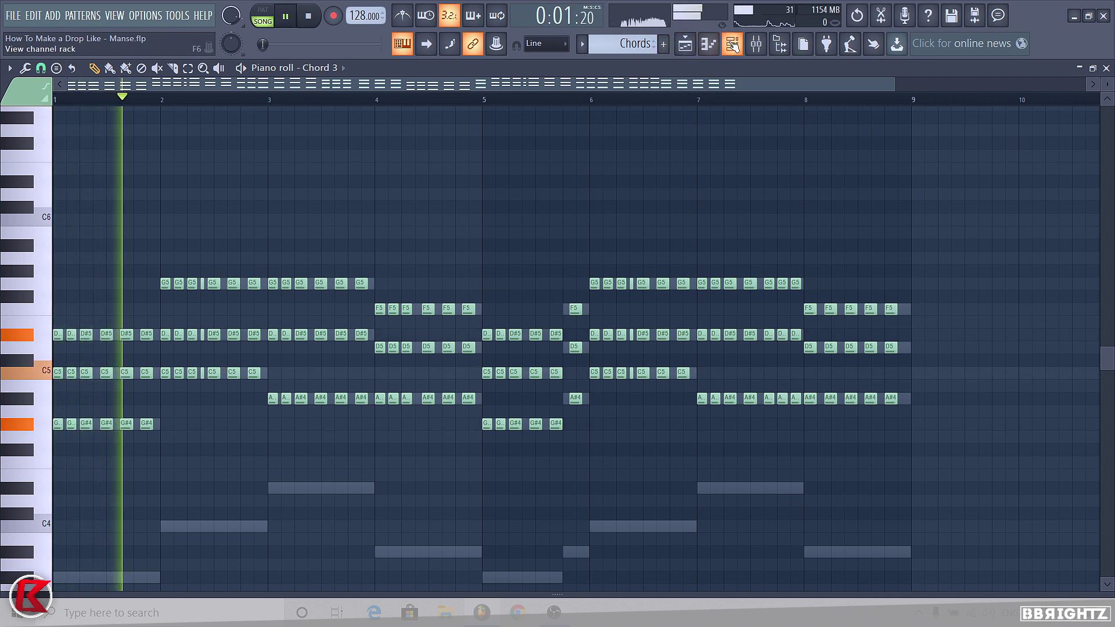
{"action": "key", "text": "F6"}
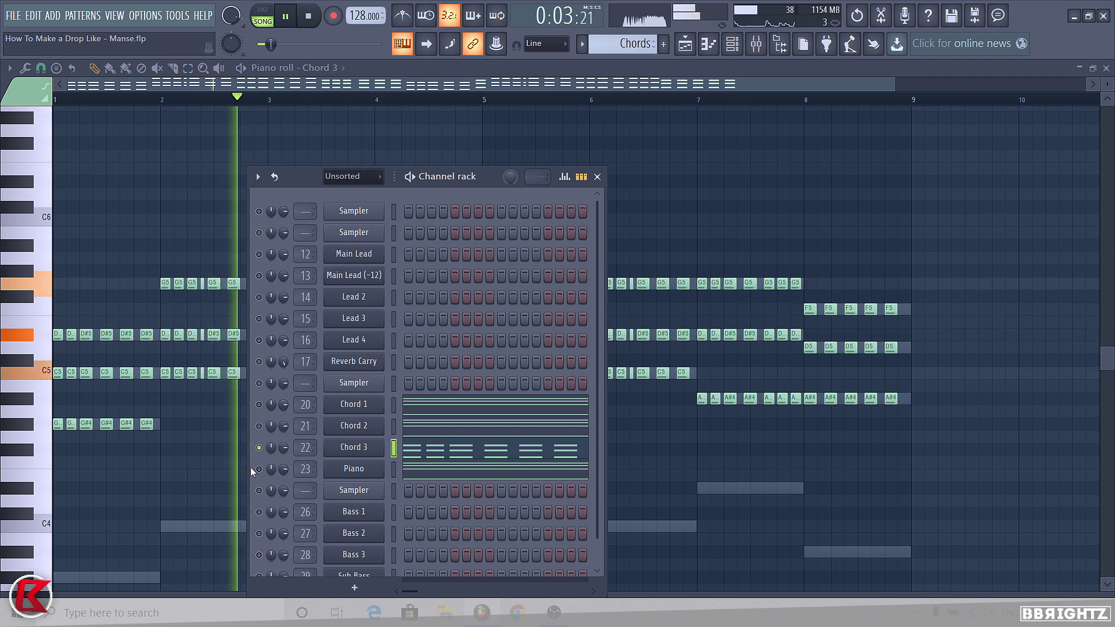
{"action": "key", "text": "F6"}
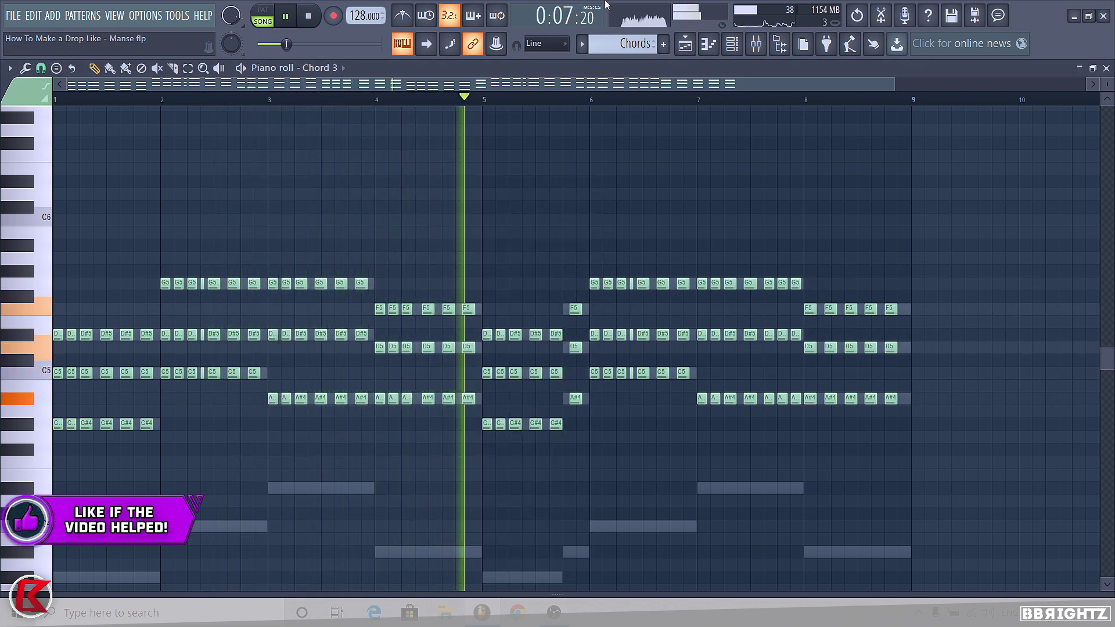
{"action": "key", "text": "space"}
- Bring back the channel rack and audition the Piano layer soloed
{"action": "left_click", "coordinate": [742, 38]}
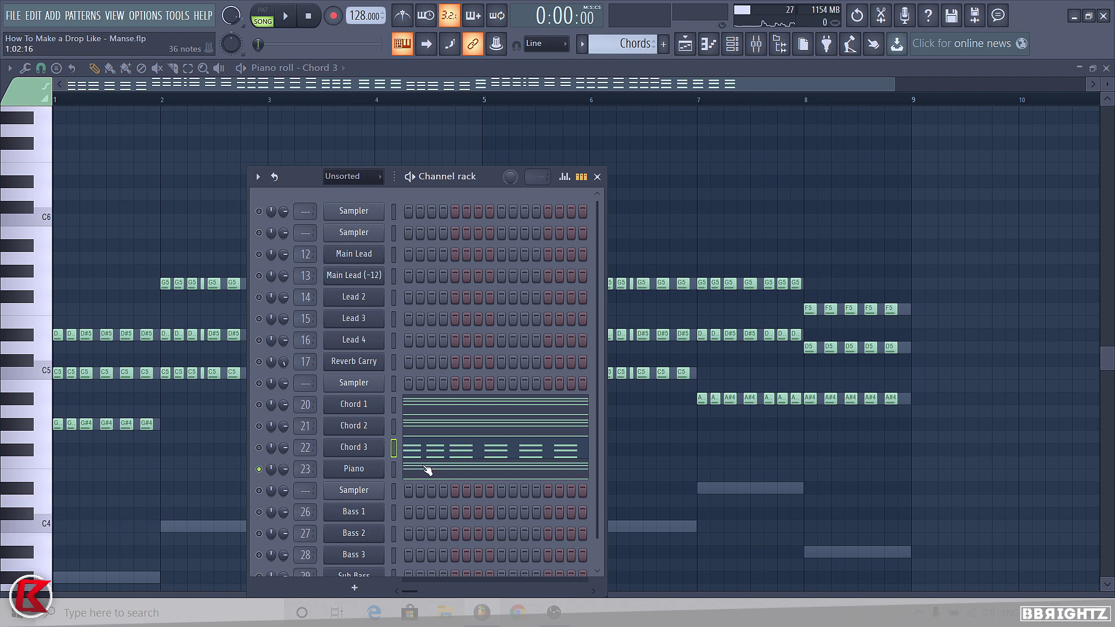
{"action": "key", "text": "space"}
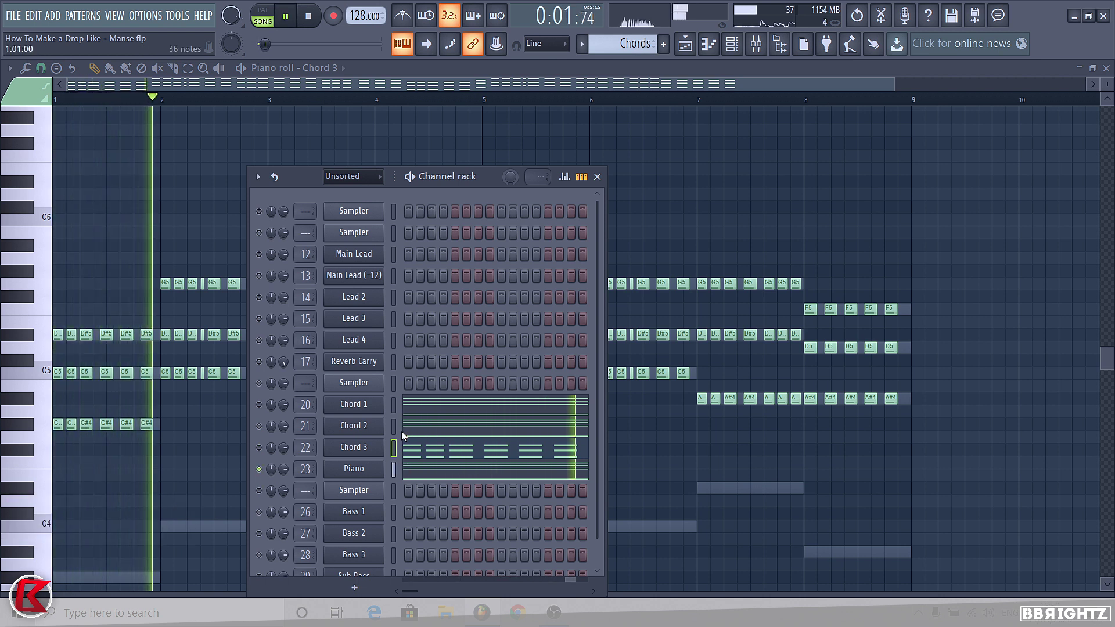
{"action": "key", "text": "space"}
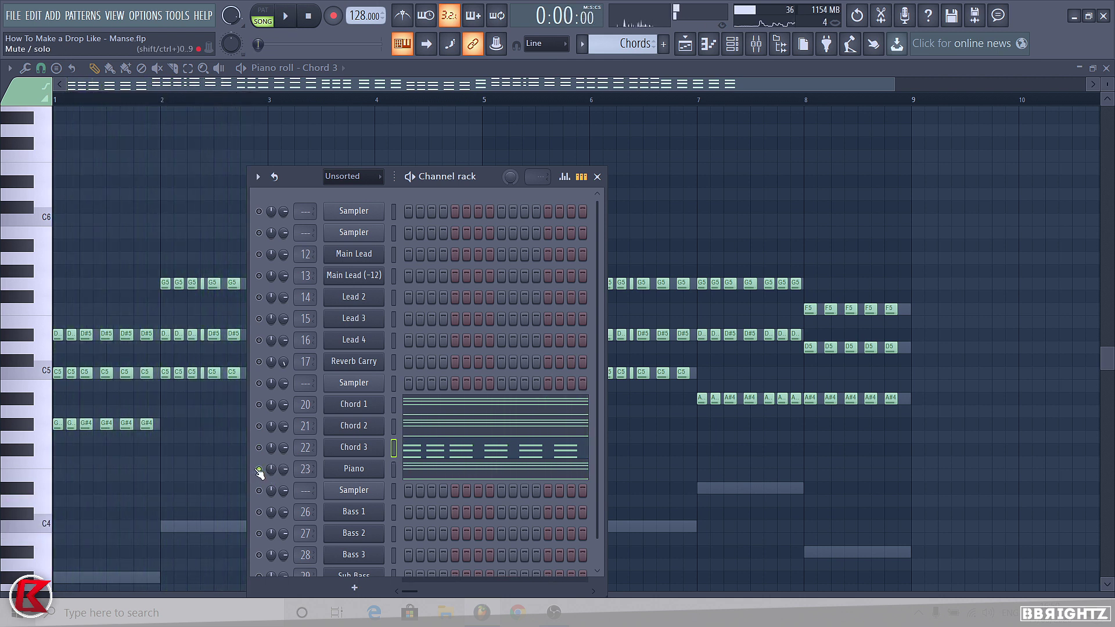
- Review the Chords Group's Noveltech Character, first Fruity parametric EQ 2, The Glue and Glitch2 effects in the mixer
{"action": "left_click", "coordinate": [756, 44]}
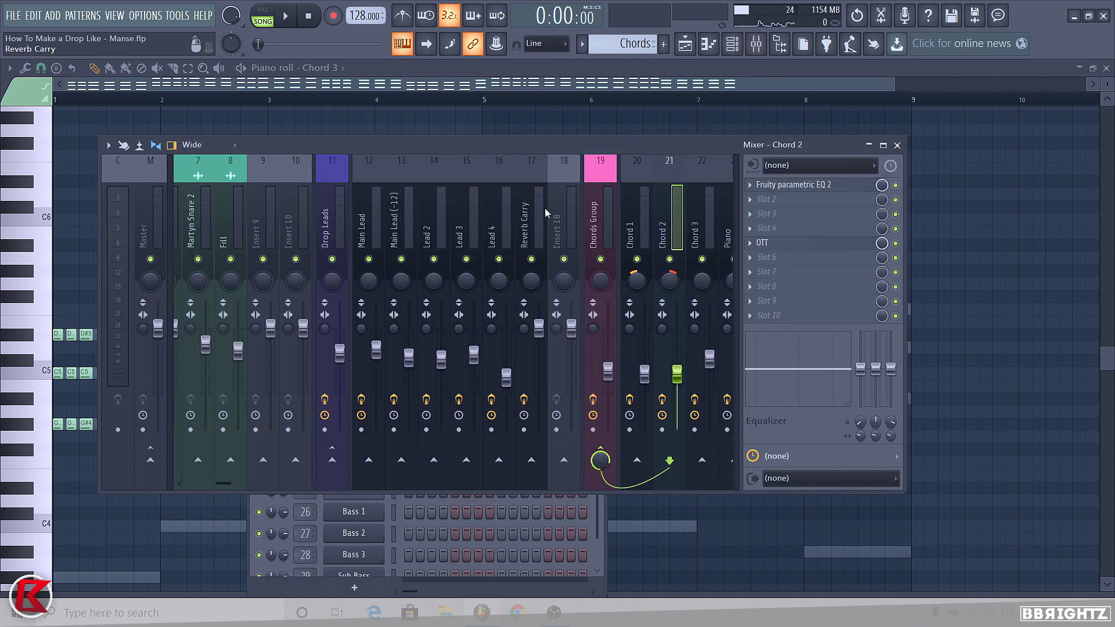
{"action": "left_click", "coordinate": [603, 221]}
{"action": "left_click", "coordinate": [813, 185]}
{"action": "left_click", "coordinate": [813, 185]}
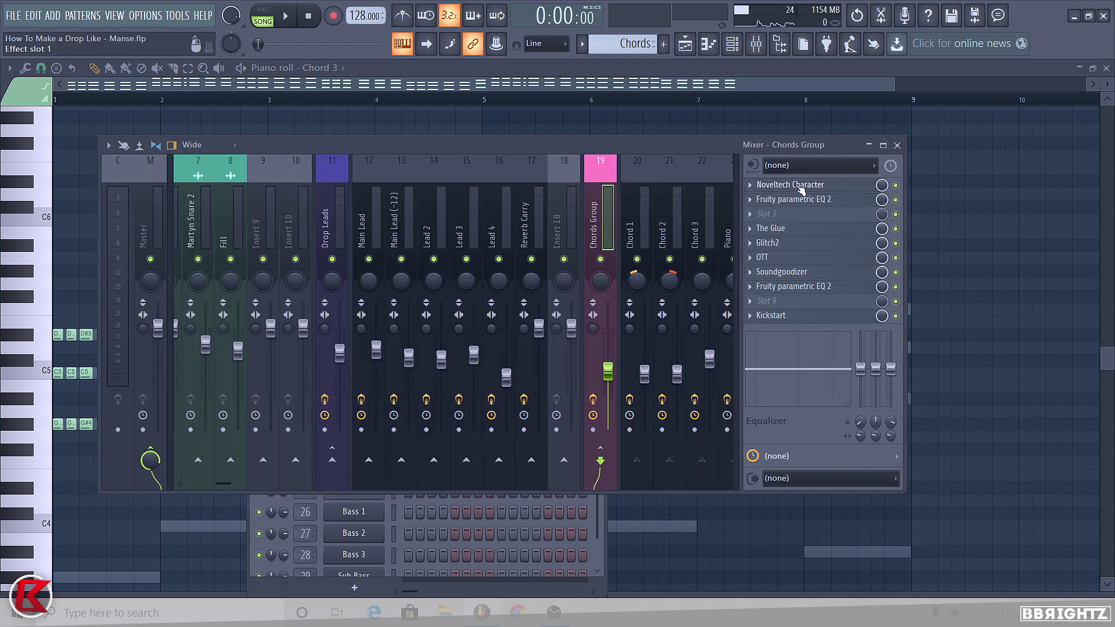
{"action": "left_click", "coordinate": [798, 199]}
{"action": "left_click", "coordinate": [799, 200]}
{"action": "left_click", "coordinate": [781, 229]}
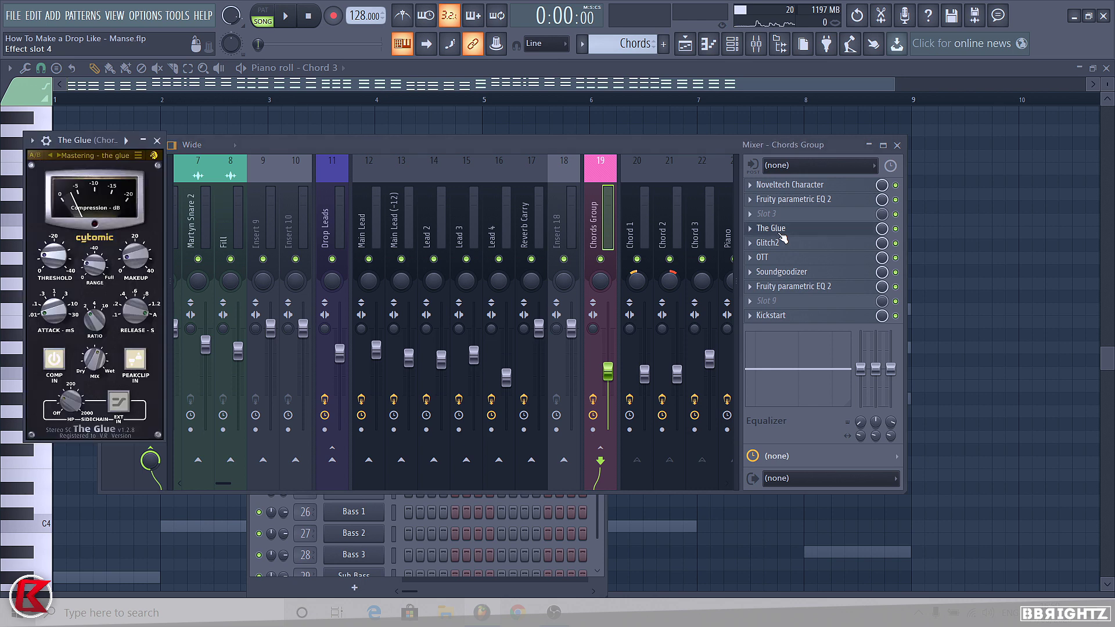
{"action": "left_click", "coordinate": [782, 230]}
{"action": "left_click", "coordinate": [782, 248]}
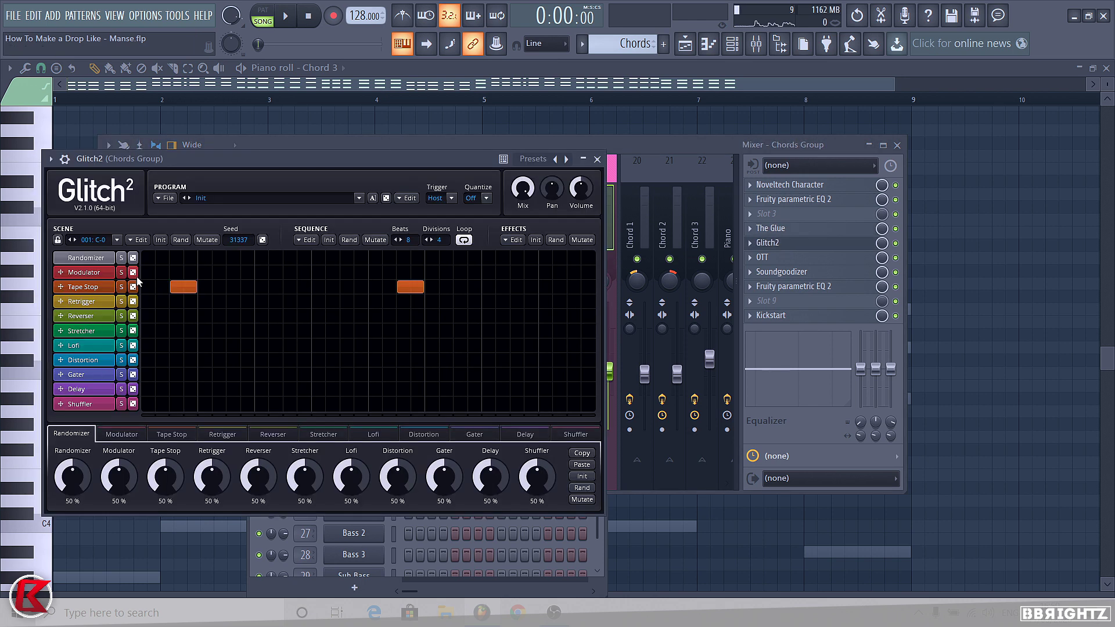
{"action": "left_click", "coordinate": [783, 243]}
- Review the Chords Group's OTT, Soundgoodizer, second Fruity parametric EQ 2 and Kickstart effects
{"action": "left_click", "coordinate": [781, 257]}
{"action": "left_click", "coordinate": [781, 257]}
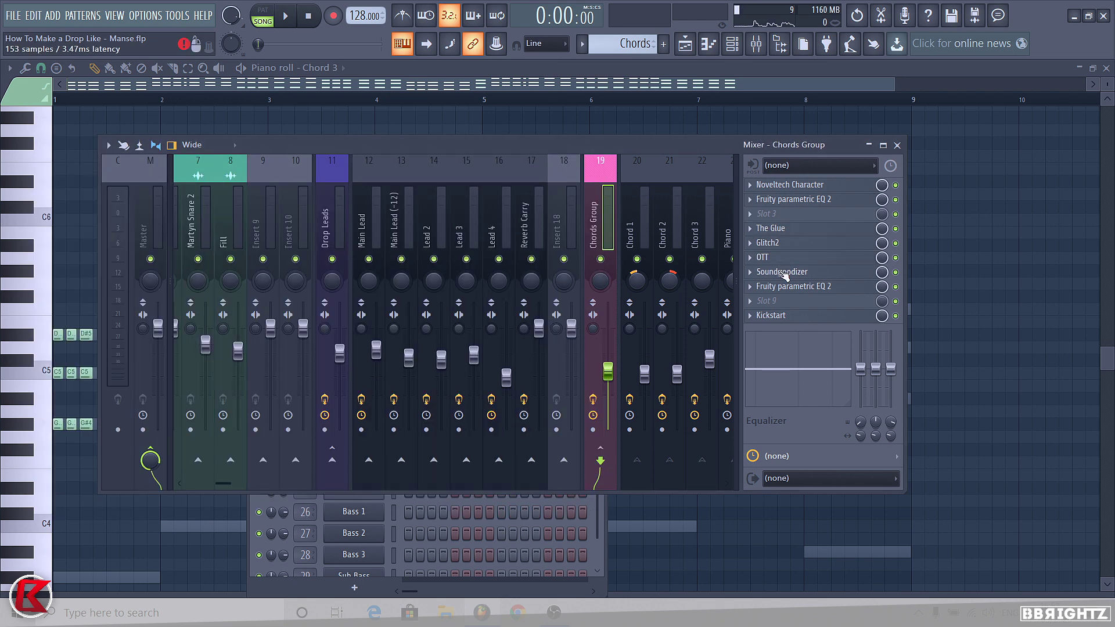
{"action": "left_click", "coordinate": [782, 271]}
{"action": "left_click", "coordinate": [783, 286]}
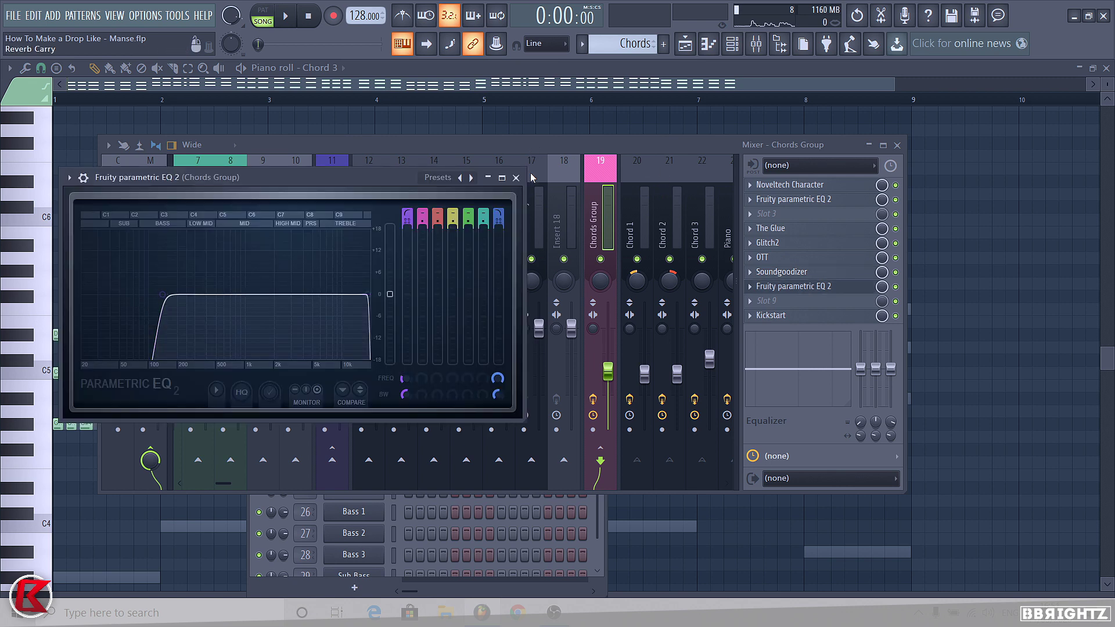
{"action": "left_click", "coordinate": [783, 286]}
{"action": "left_click", "coordinate": [783, 315]}
{"action": "left_click", "coordinate": [782, 315]}
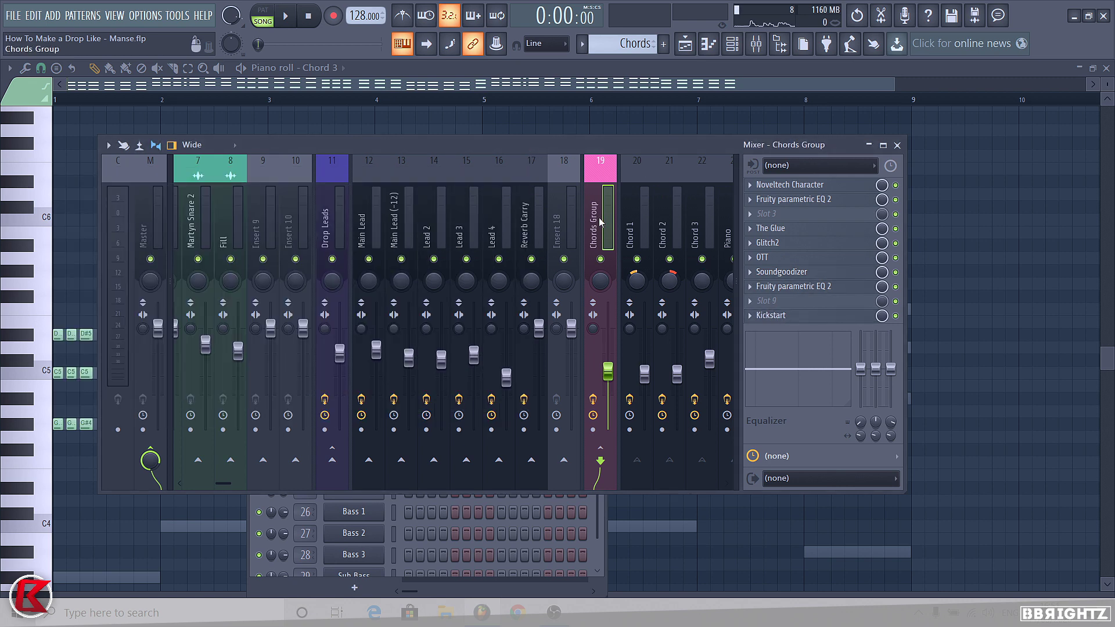
- Reopen the Chords Group's first Fruity parametric EQ 2, examine its low and high cuts, and close it
{"action": "scroll", "coordinate": [606, 207], "scroll_direction": "down", "scroll_amount": 3}
{"action": "left_click", "coordinate": [560, 233]}
{"action": "left_click", "coordinate": [503, 226]}
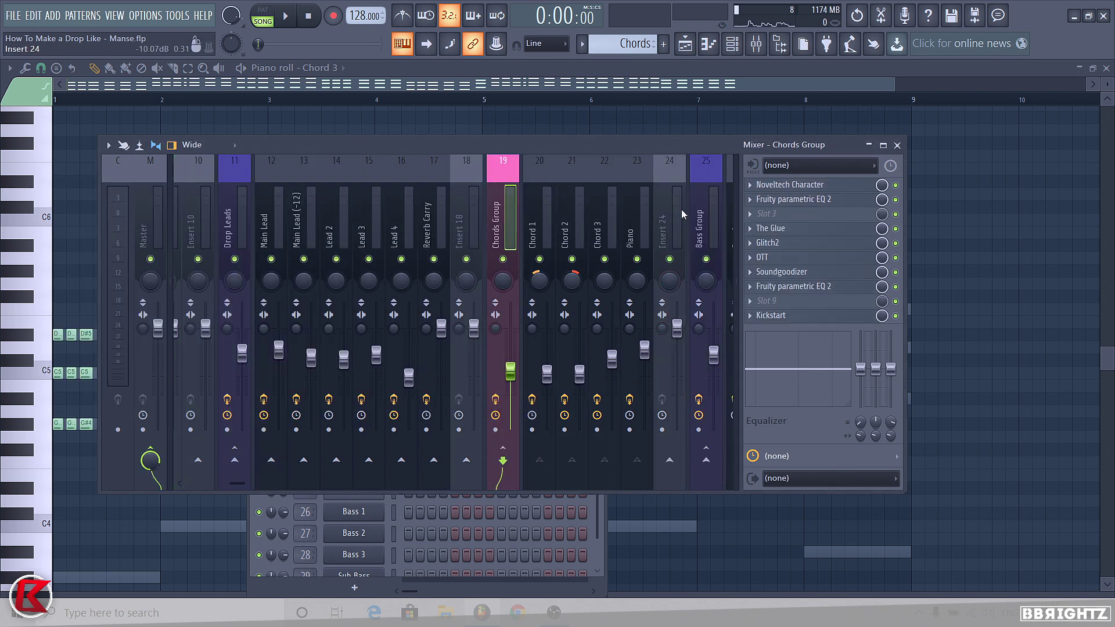
{"action": "left_click", "coordinate": [804, 200]}
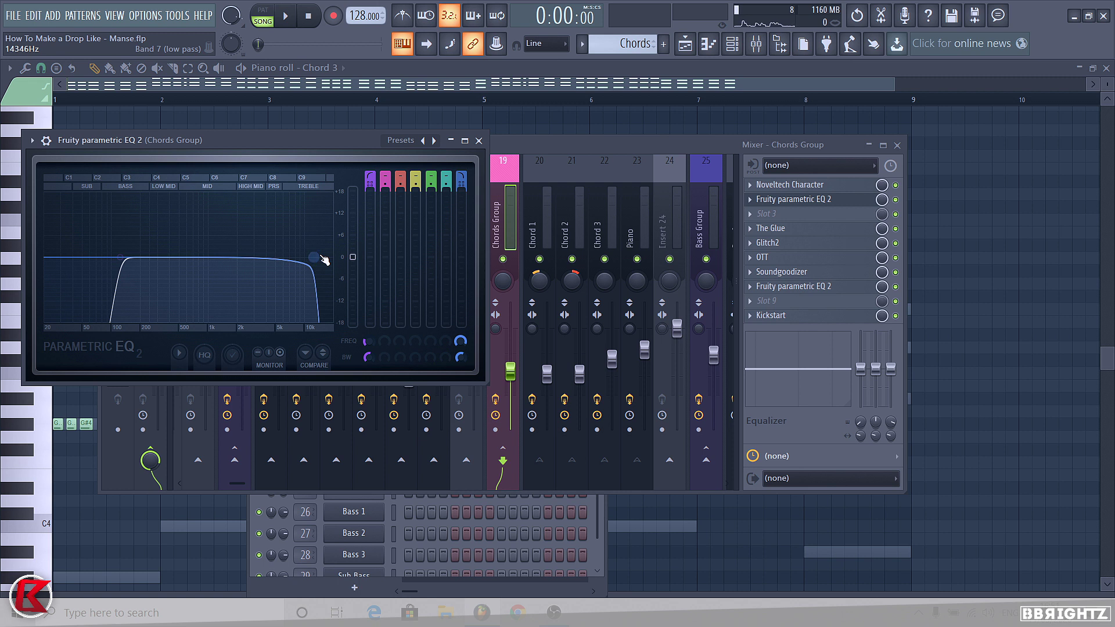
{"action": "left_click", "coordinate": [478, 140]}
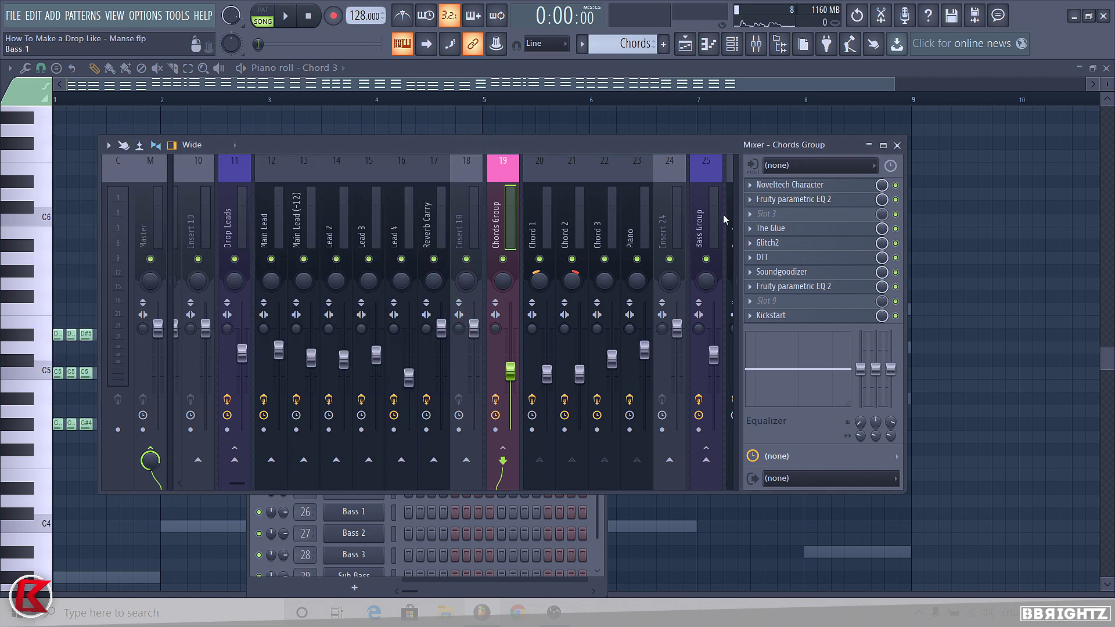
- Inspect The Glue compressor on the Piano mixer track, close it, and play all the chord layers together
{"action": "key", "text": "Right"}
{"action": "key", "text": "Right"}
{"action": "key", "text": "Right"}
{"action": "key", "text": "Right"}
{"action": "left_click", "coordinate": [770, 214]}
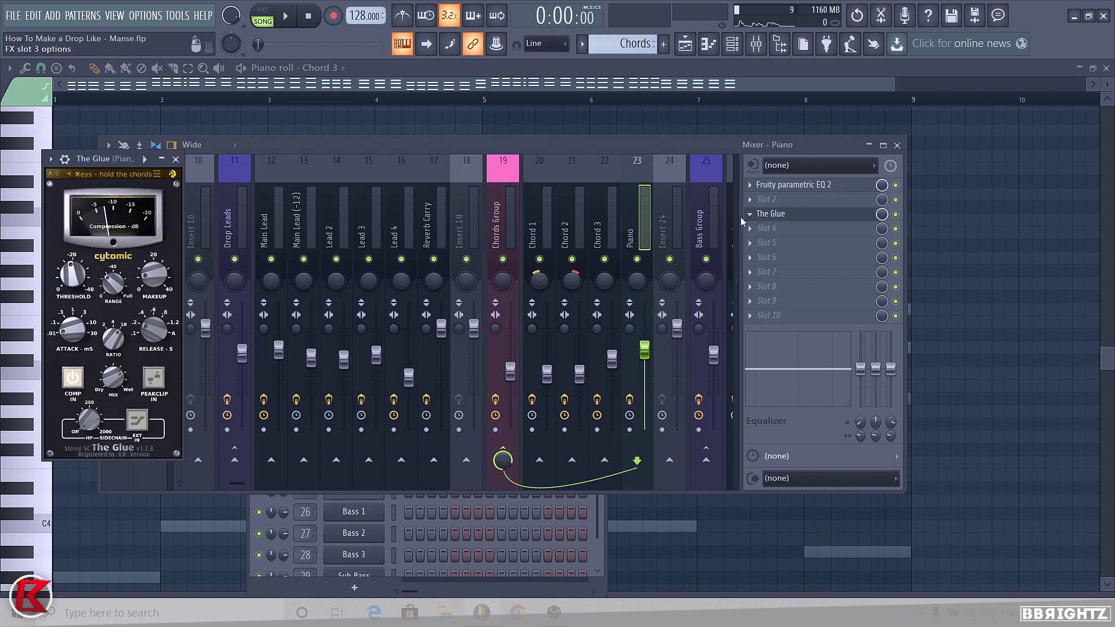
{"action": "left_click", "coordinate": [175, 159]}
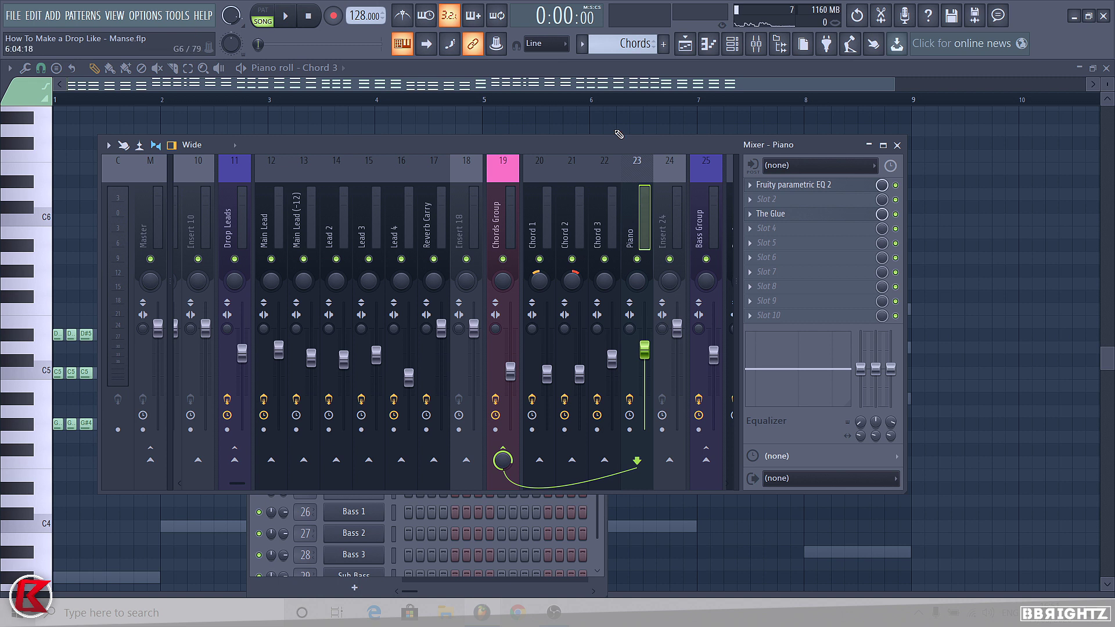
{"action": "key", "text": "space"}
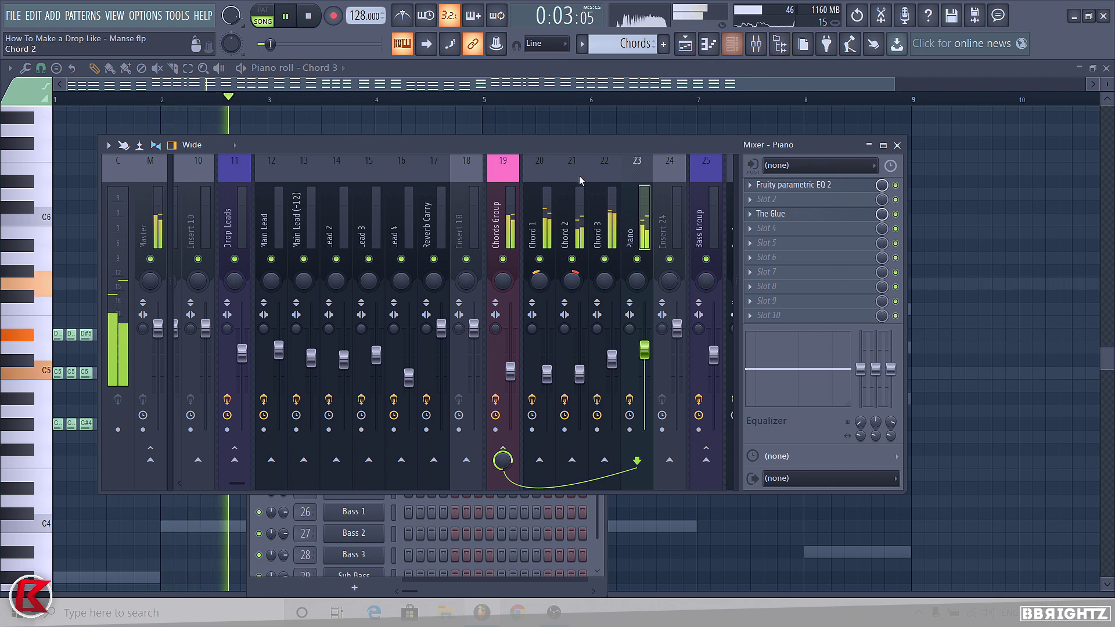
{"action": "key", "text": "space"}
- Return to the playlist and open the Bass pattern's channels from its Track 11 clip
{"action": "left_click", "coordinate": [732, 43]}
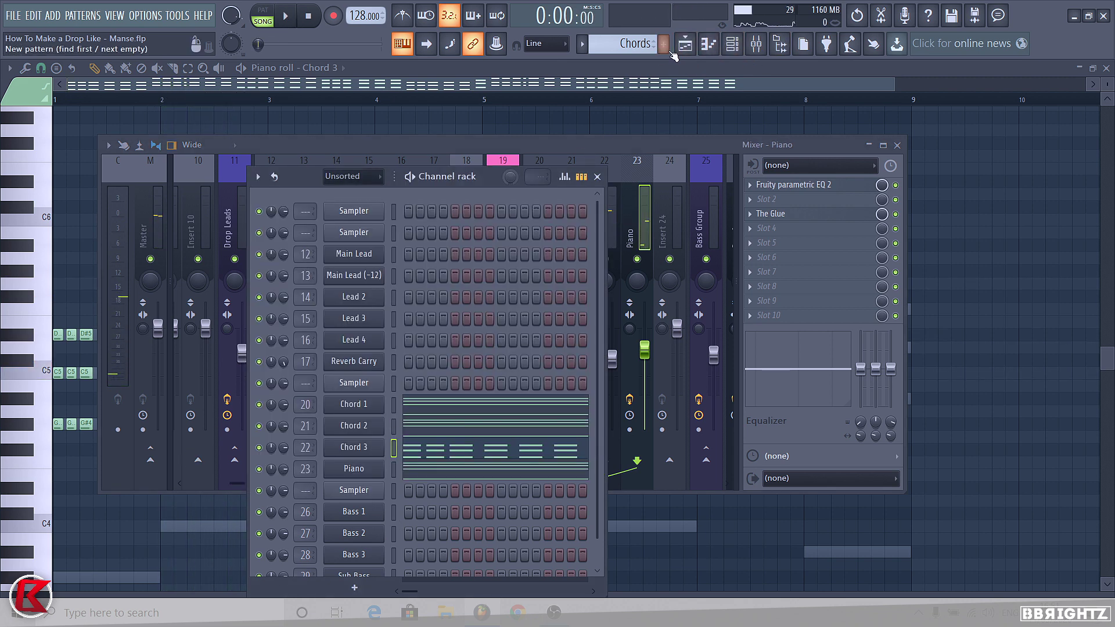
{"action": "left_click", "coordinate": [684, 43]}
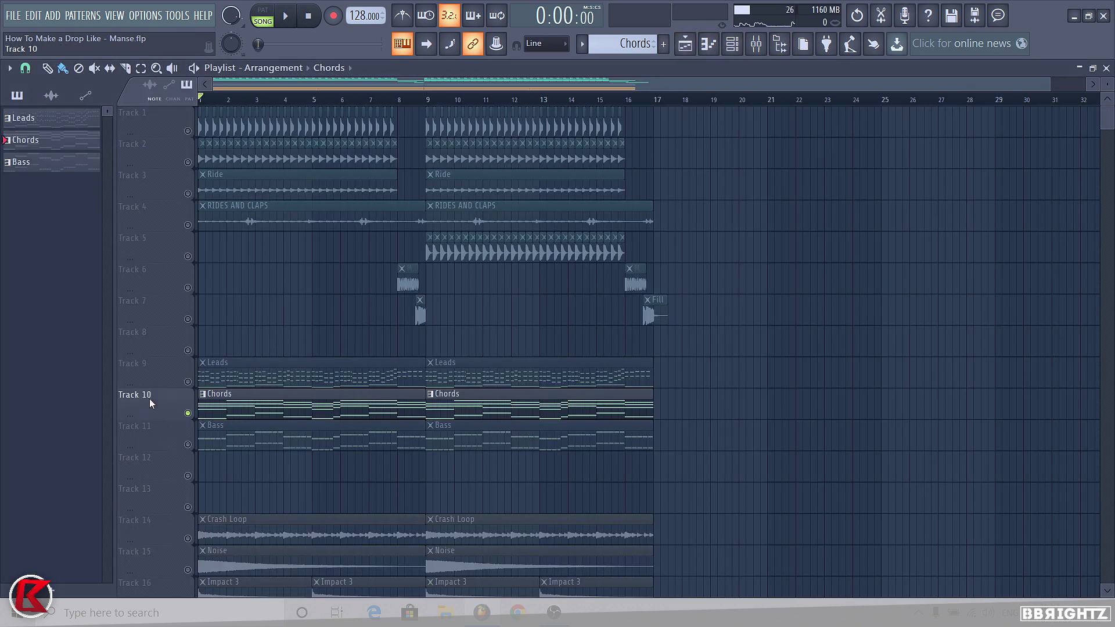
{"action": "double_click", "coordinate": [215, 442]}
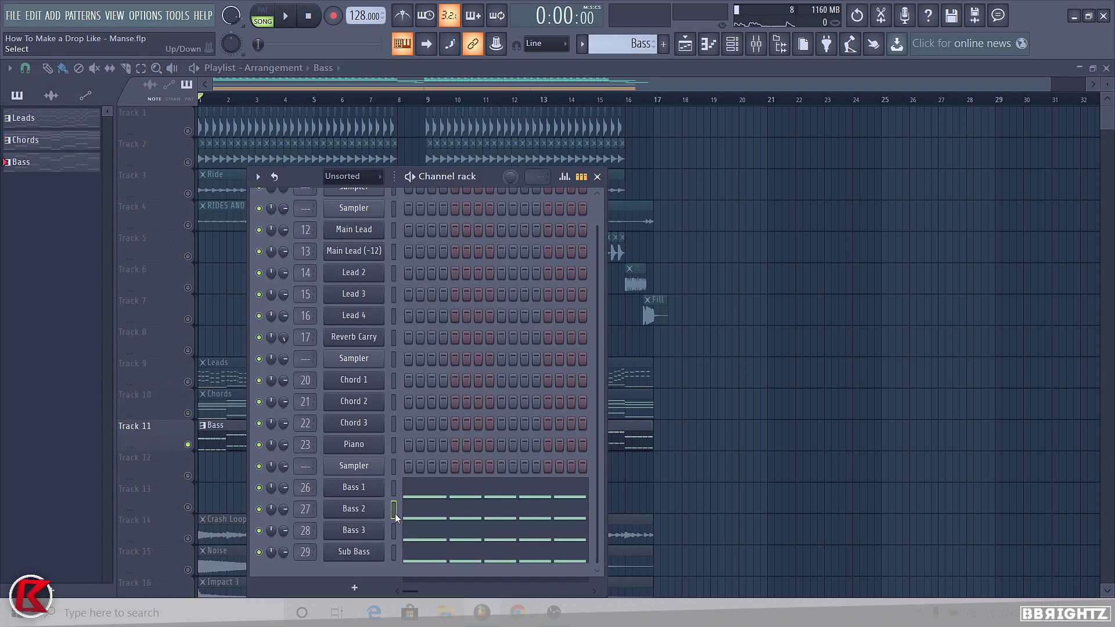
- Check Bass 1's Sylenth1 preset and audition the channel soloed while viewing its mixer track
{"action": "left_click", "coordinate": [354, 487]}
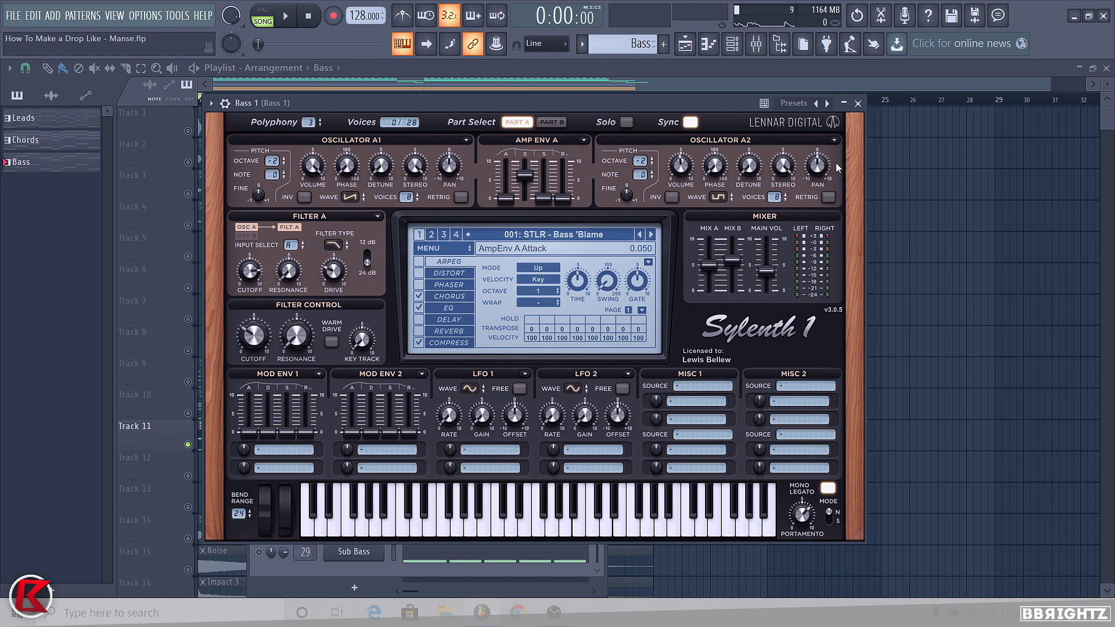
{"action": "left_click", "coordinate": [859, 103]}
{"action": "key", "text": "space"}
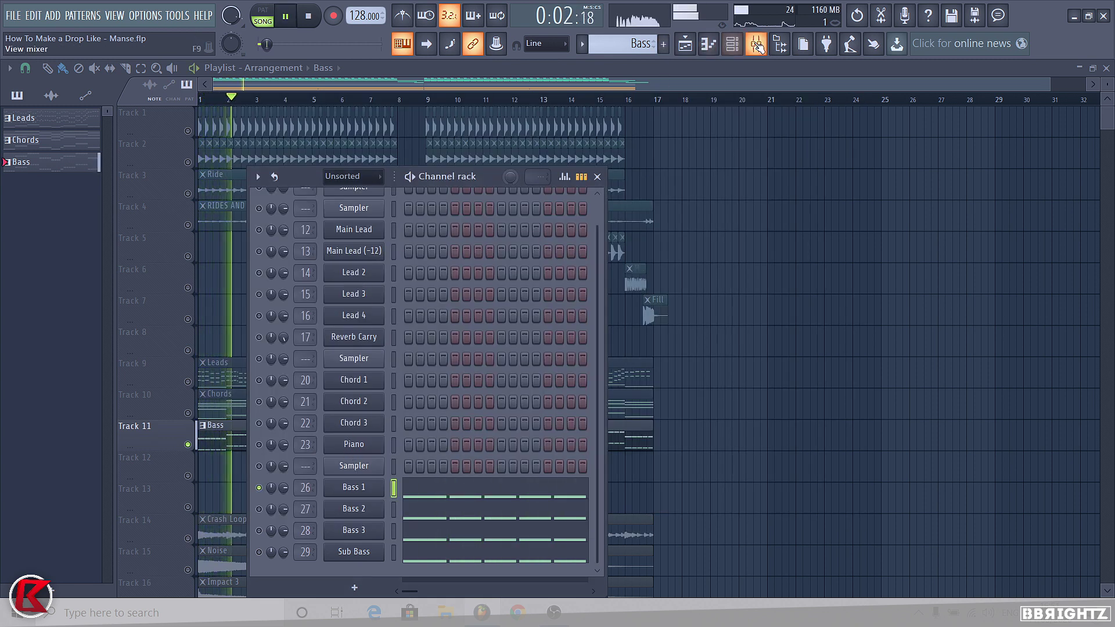
{"action": "key", "text": "F9"}
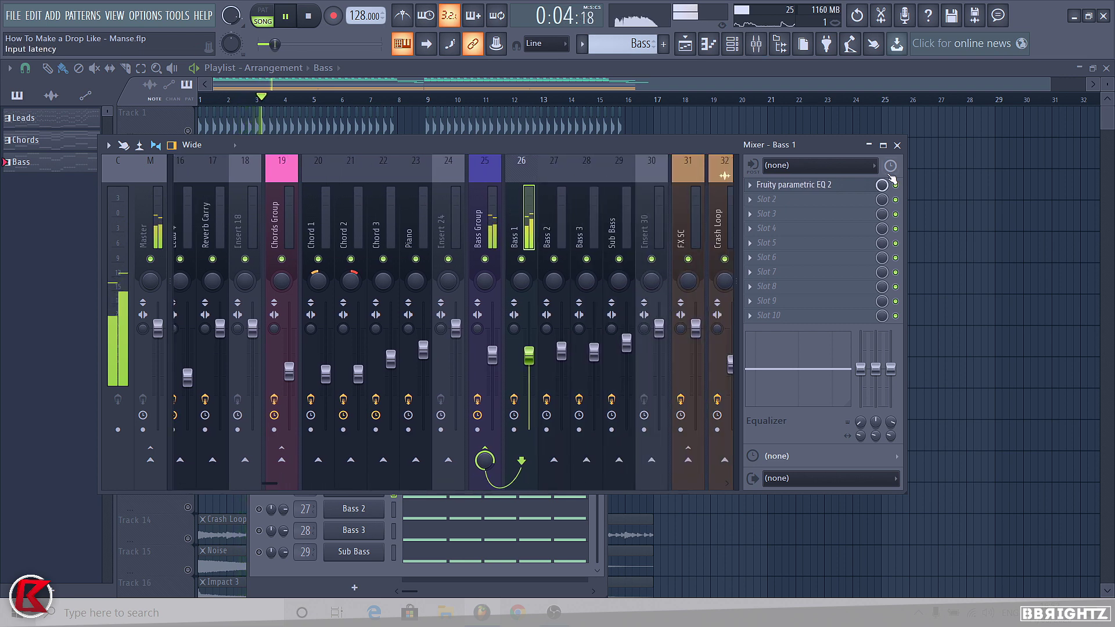
{"action": "left_click", "coordinate": [897, 145]}
{"action": "key", "text": "space"}
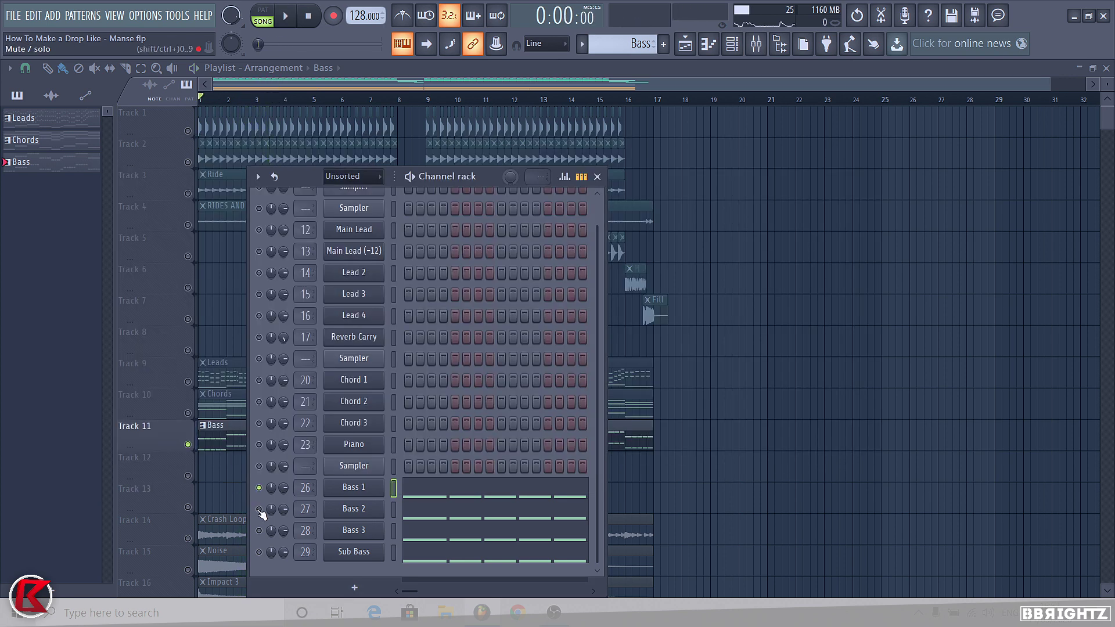
- Select the Bass 2 mixer track and audition that layer soloed
{"action": "left_click", "coordinate": [755, 43]}
{"action": "left_click", "coordinate": [551, 243]}
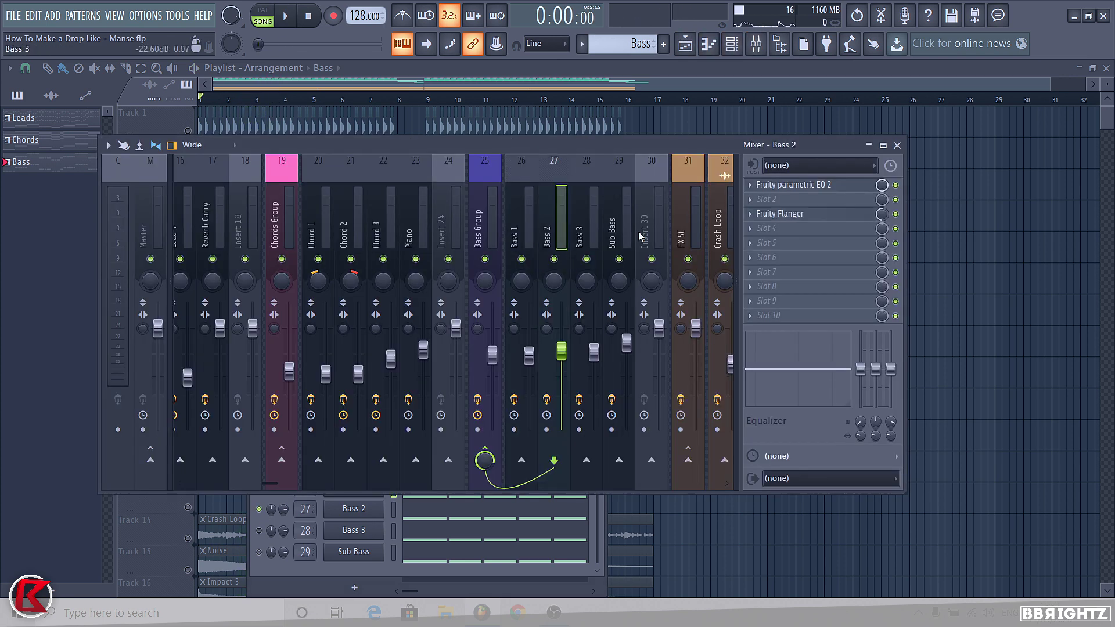
{"action": "key", "text": "space"}
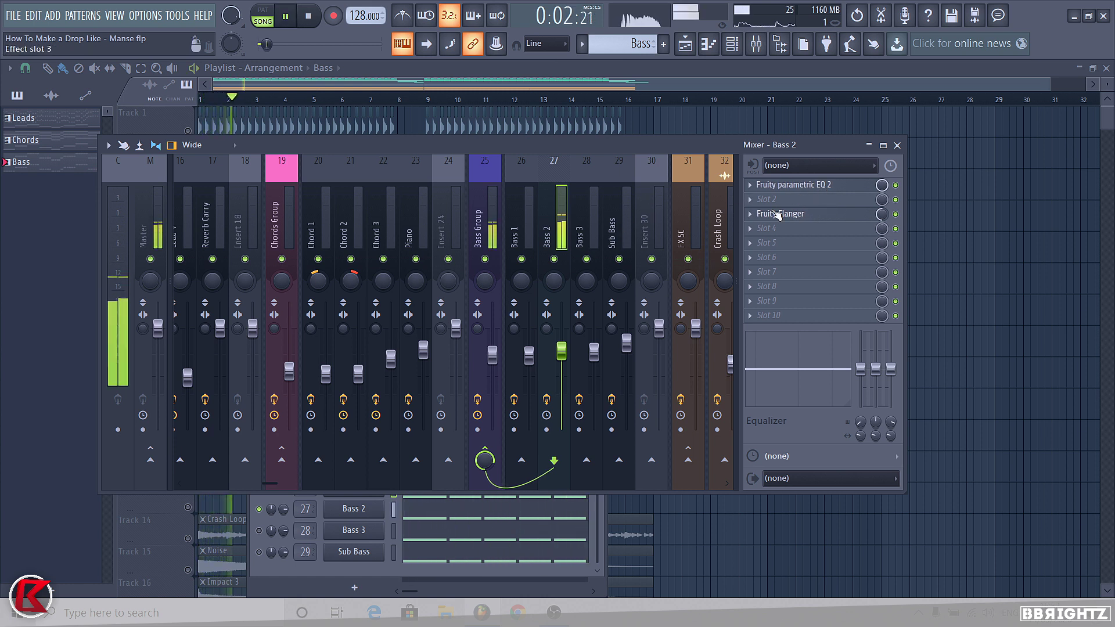
{"action": "key", "text": "space"}
- Inspect Bass 2's Fruity Flanger settings, replay the layer, and check its Fruity parametric EQ 2
{"action": "left_click", "coordinate": [778, 214]}
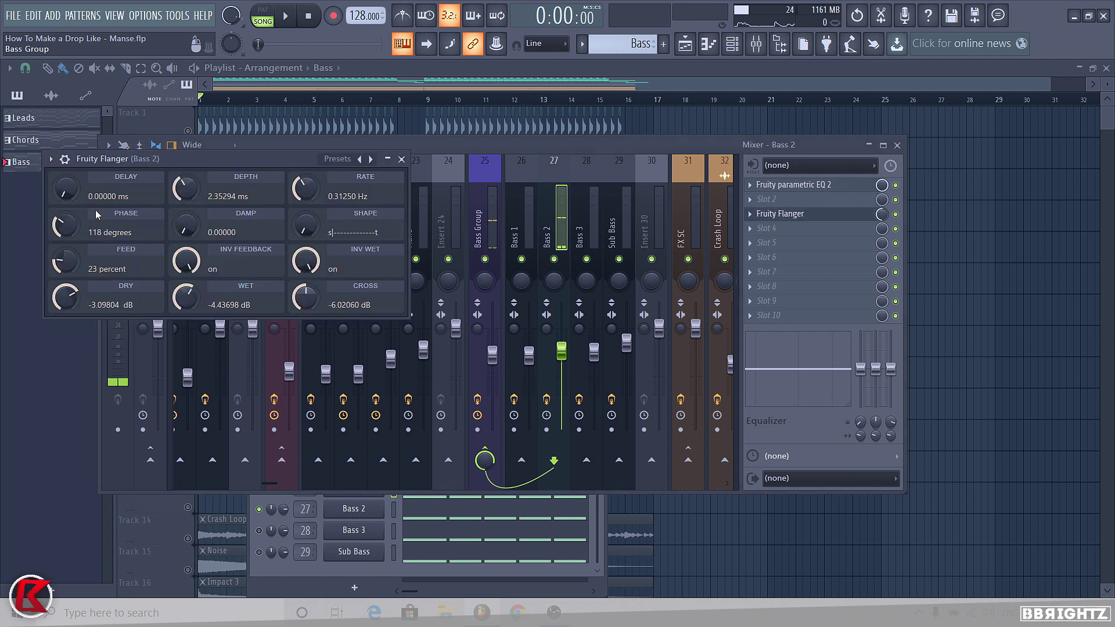
{"action": "left_click", "coordinate": [401, 160]}
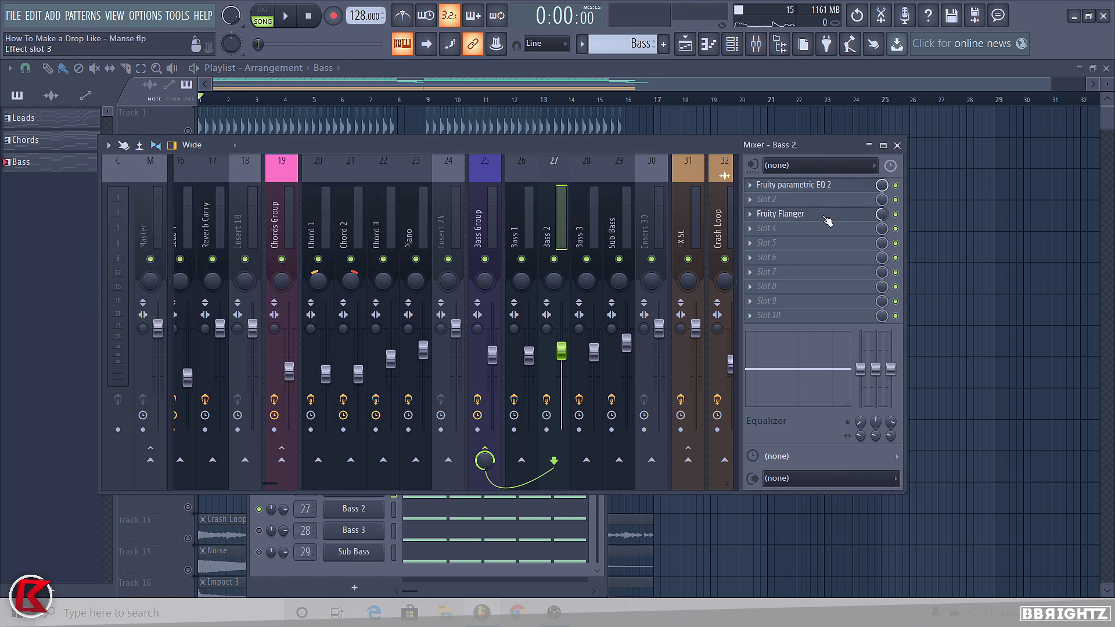
{"action": "key", "text": "space"}
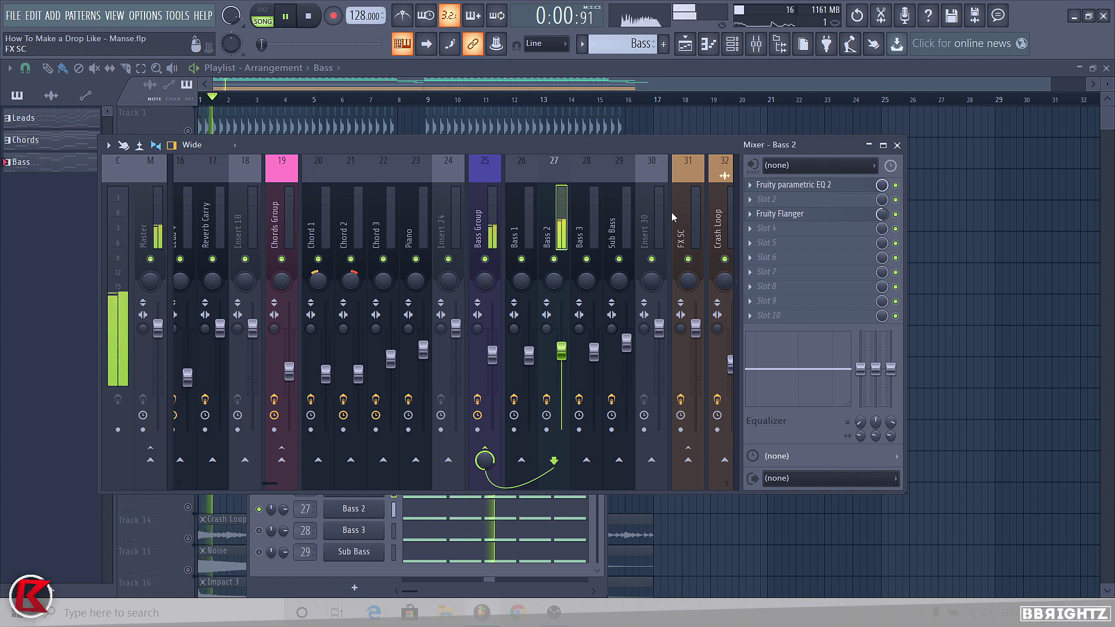
{"action": "key", "text": "space"}
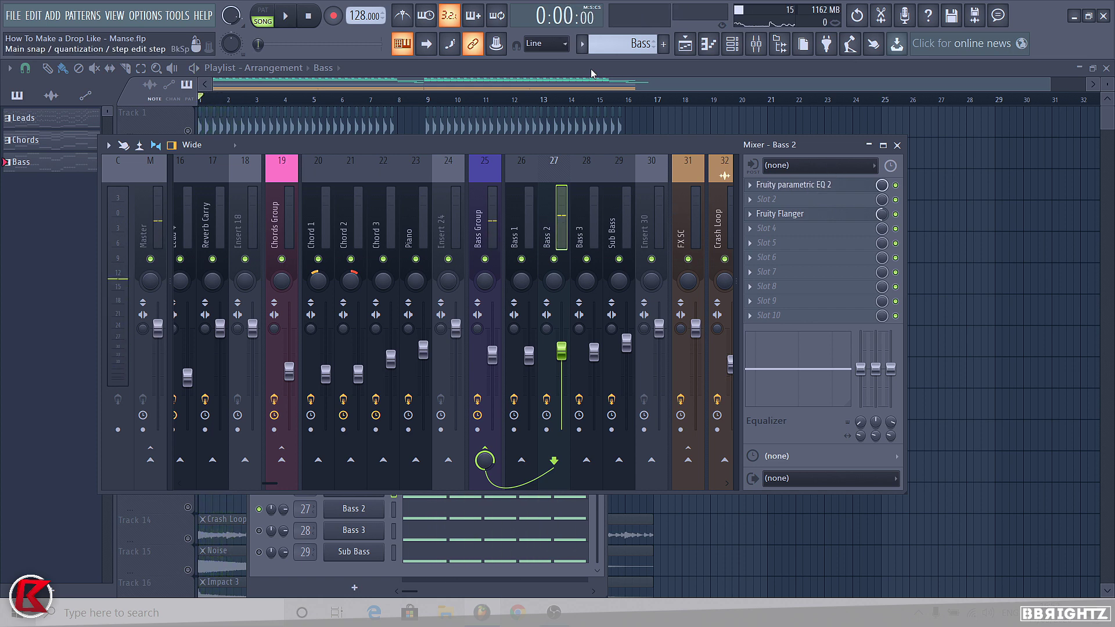
{"action": "left_click", "coordinate": [811, 187]}
{"action": "left_click", "coordinate": [458, 121]}
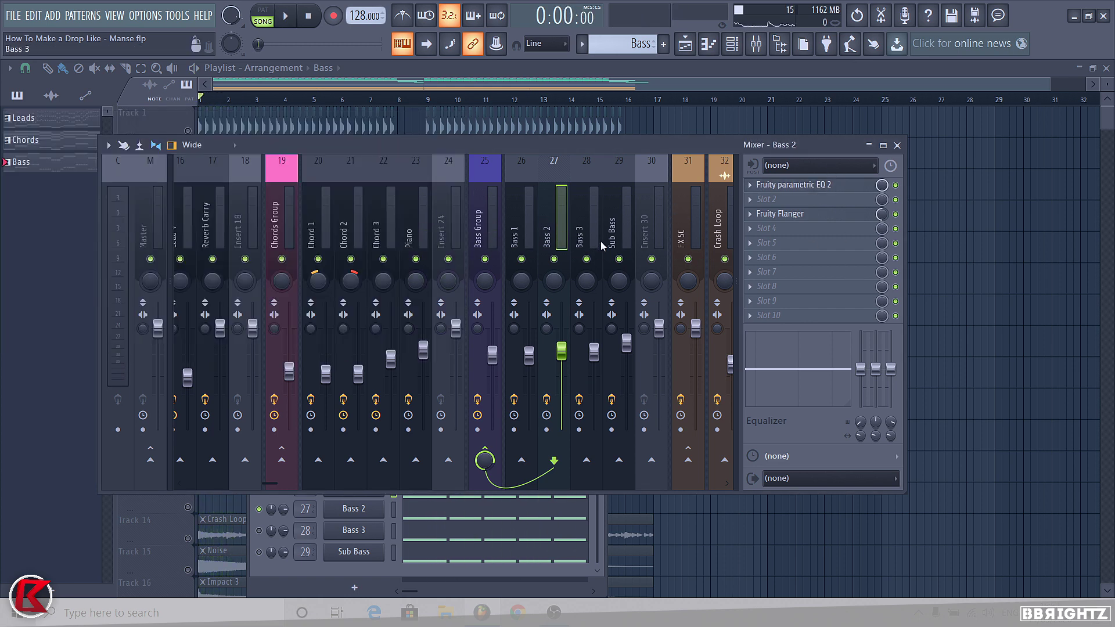
- Solo Bass 3 and audition it with its mixer track selected
{"action": "left_click", "coordinate": [614, 237]}
{"action": "left_click", "coordinate": [732, 43]}
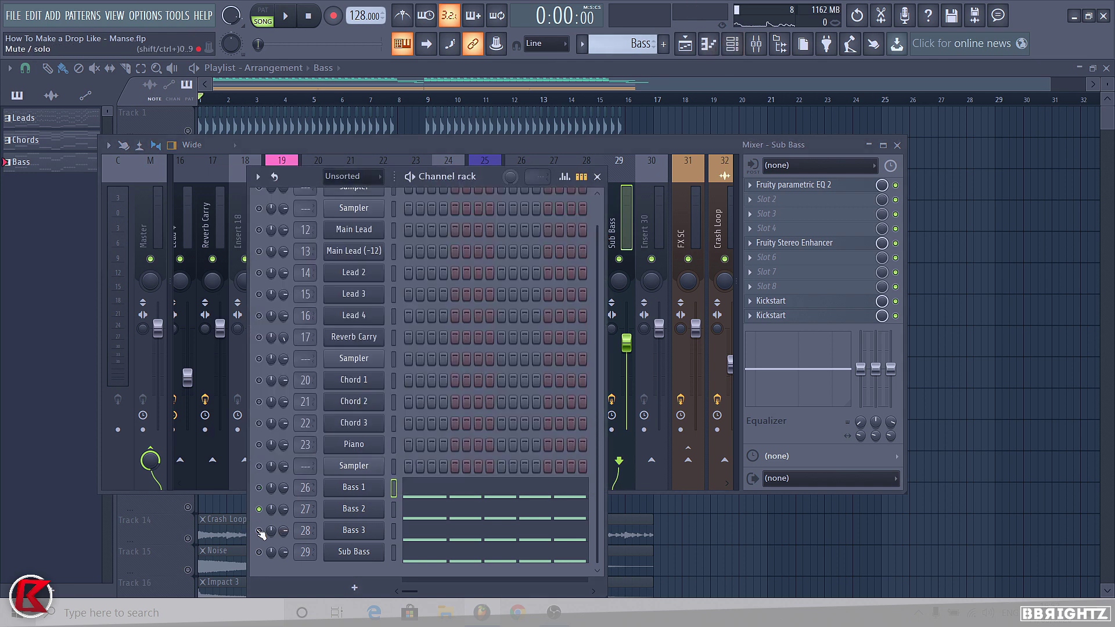
{"action": "key", "text": "space"}
{"action": "left_click", "coordinate": [566, 149]}
{"action": "left_click", "coordinate": [584, 194]}
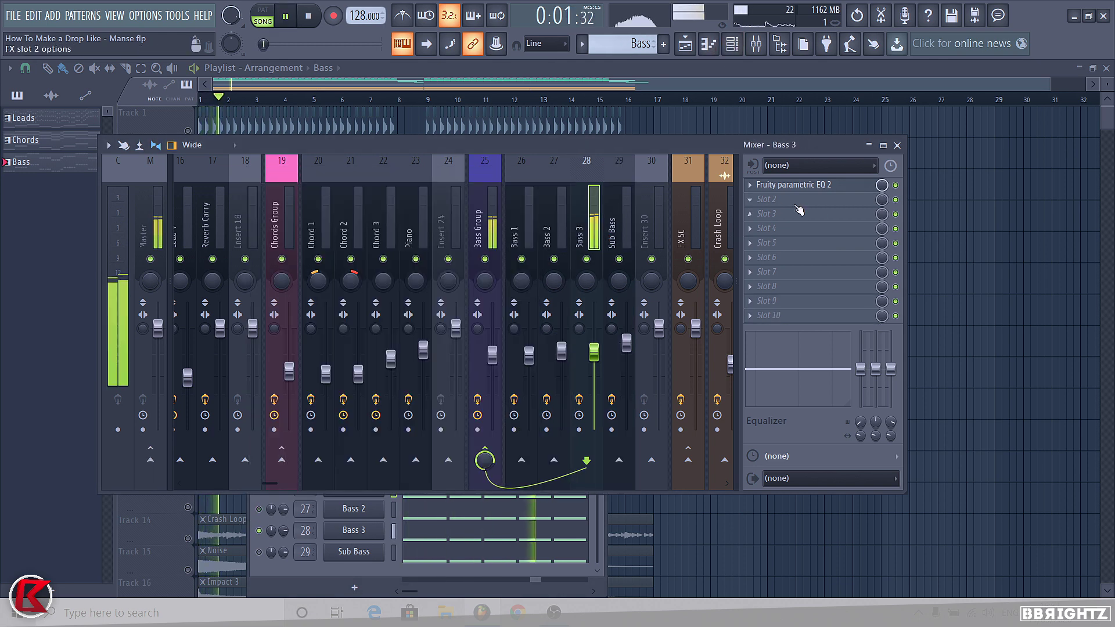
{"action": "key", "text": "space"}
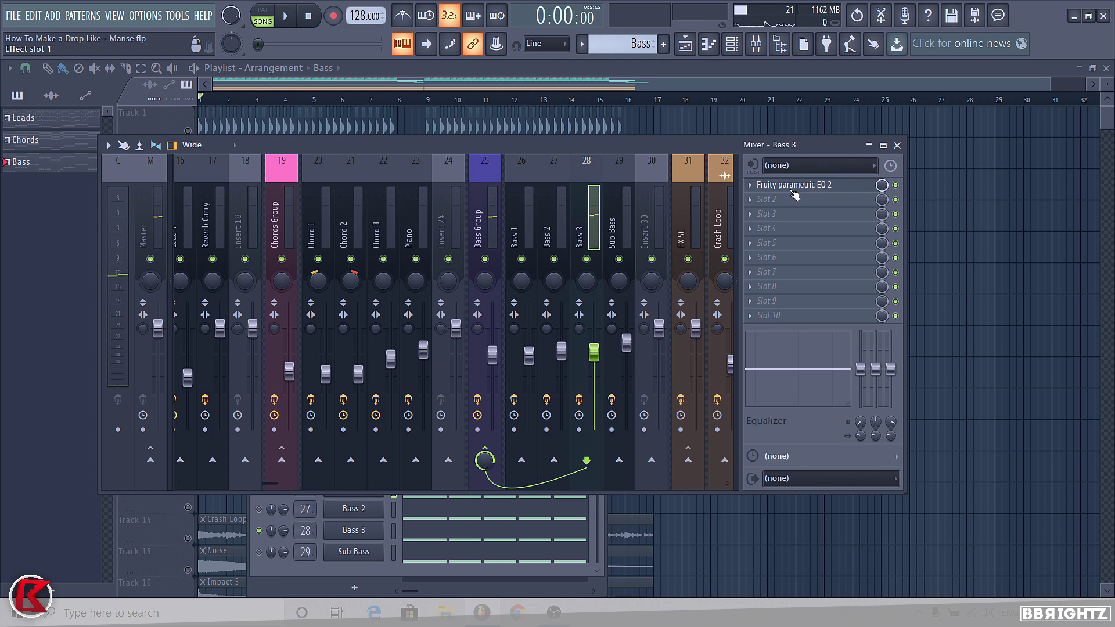
- Examine the cuts in Bass 3's Fruity parametric EQ 2, replay the soloed layer, and close the mixer
{"action": "left_click", "coordinate": [793, 185]}
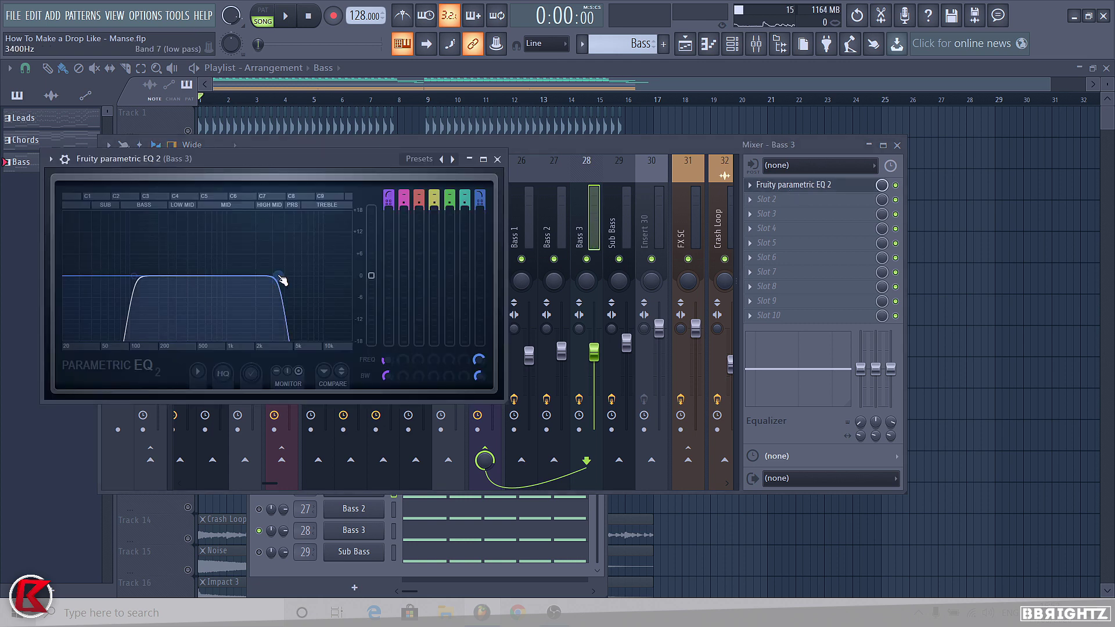
{"action": "left_click", "coordinate": [498, 159]}
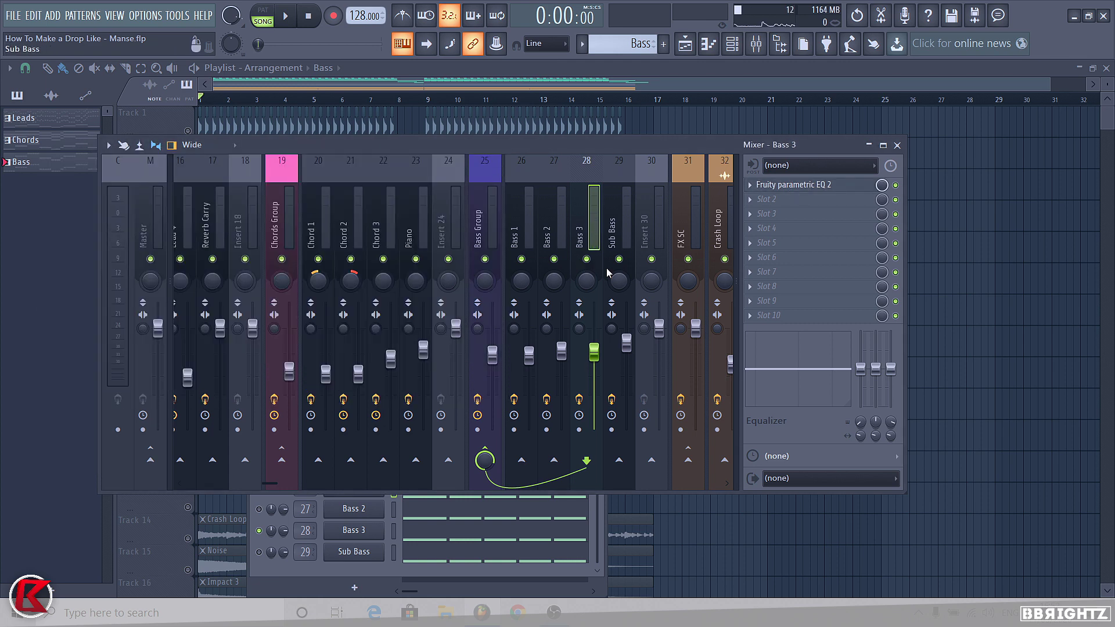
{"action": "key", "text": "space"}
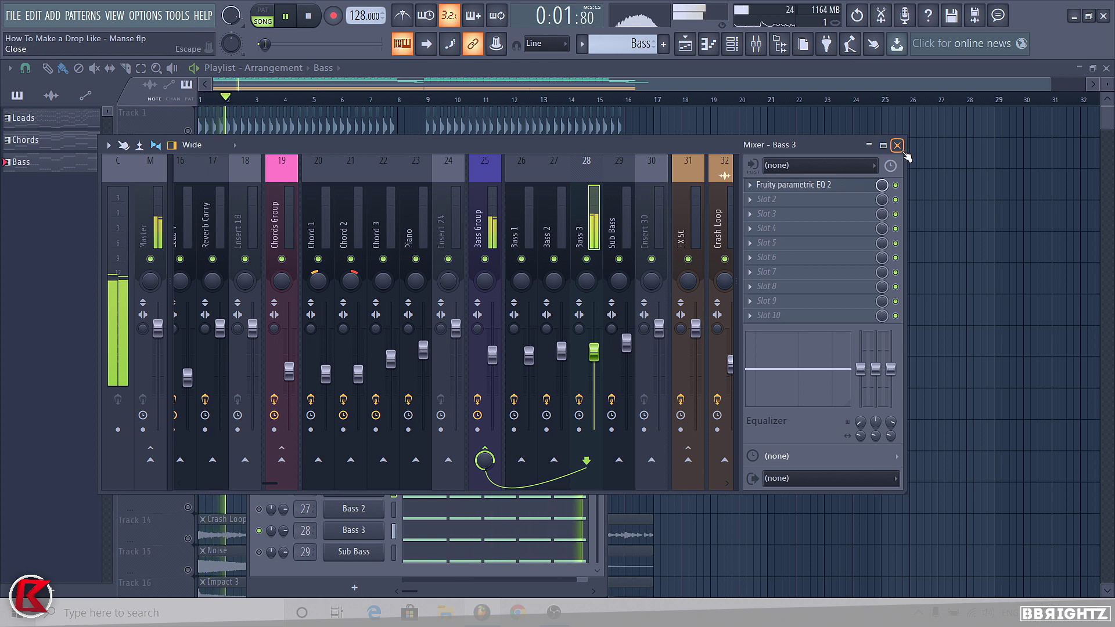
{"action": "left_click", "coordinate": [897, 146]}
{"action": "key", "text": "space"}
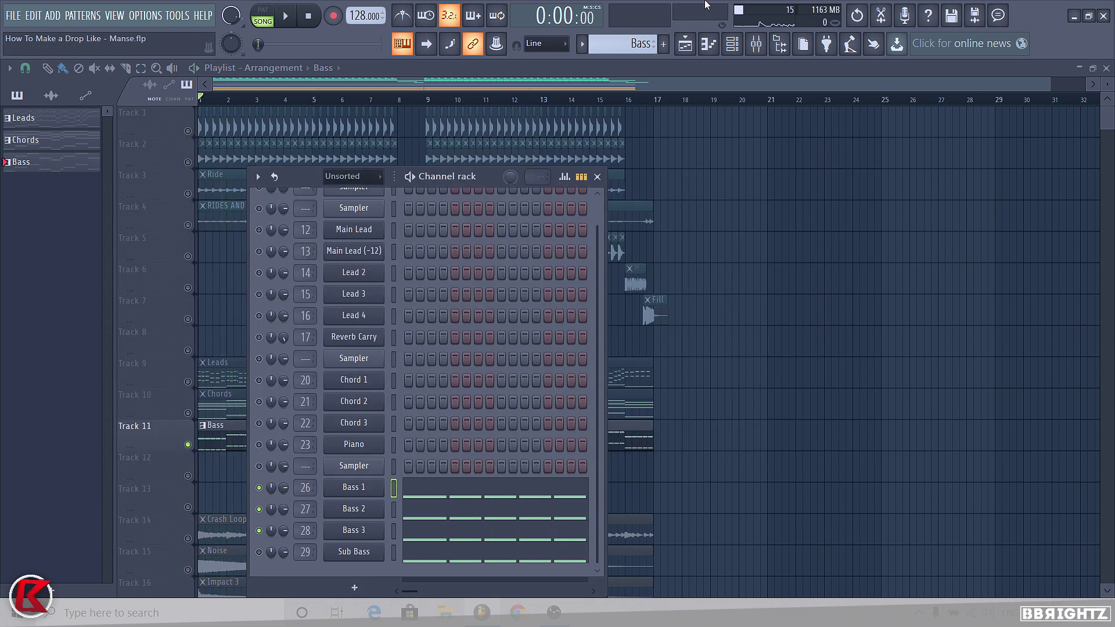
- Bring up the mixer and audition the three bass layers together, checking the Bass 2 and Bass 1 tracks
{"action": "key", "text": "F9"}
{"action": "key", "text": "space"}
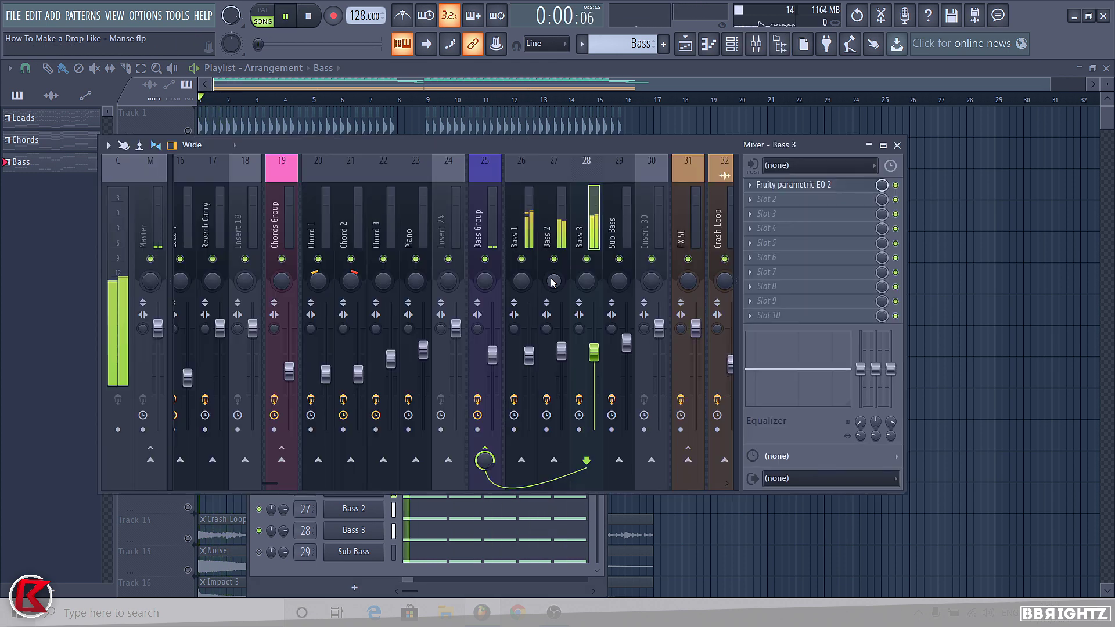
{"action": "left_click", "coordinate": [564, 237]}
{"action": "left_click", "coordinate": [526, 231]}
{"action": "key", "text": "space"}
- Select the Bass Group mixer track and inspect its Noveltech Character, Soundgoodizer and Glitch2 settings
{"action": "left_click", "coordinate": [476, 221]}
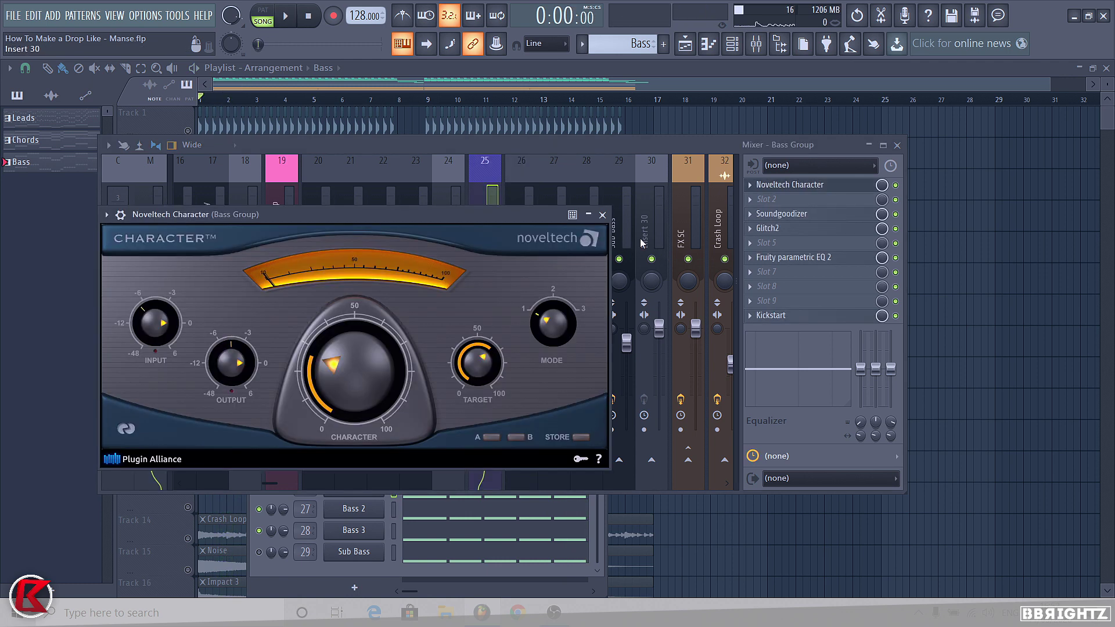
{"action": "left_click", "coordinate": [602, 215]}
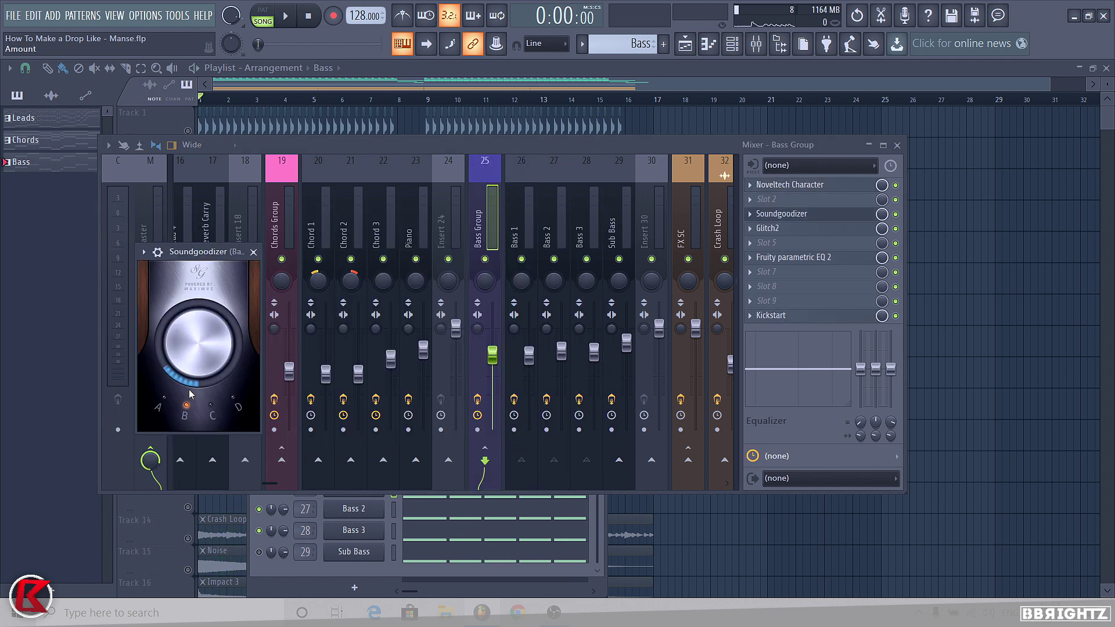
{"action": "left_click", "coordinate": [254, 252]}
{"action": "left_click", "coordinate": [778, 229]}
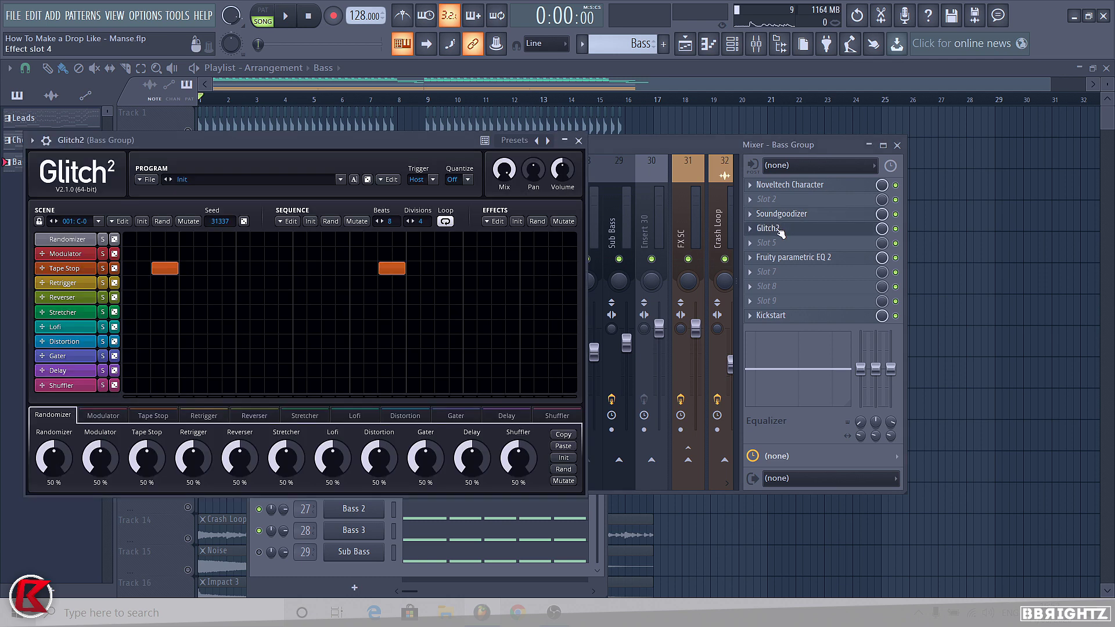
{"action": "left_click", "coordinate": [578, 141]}
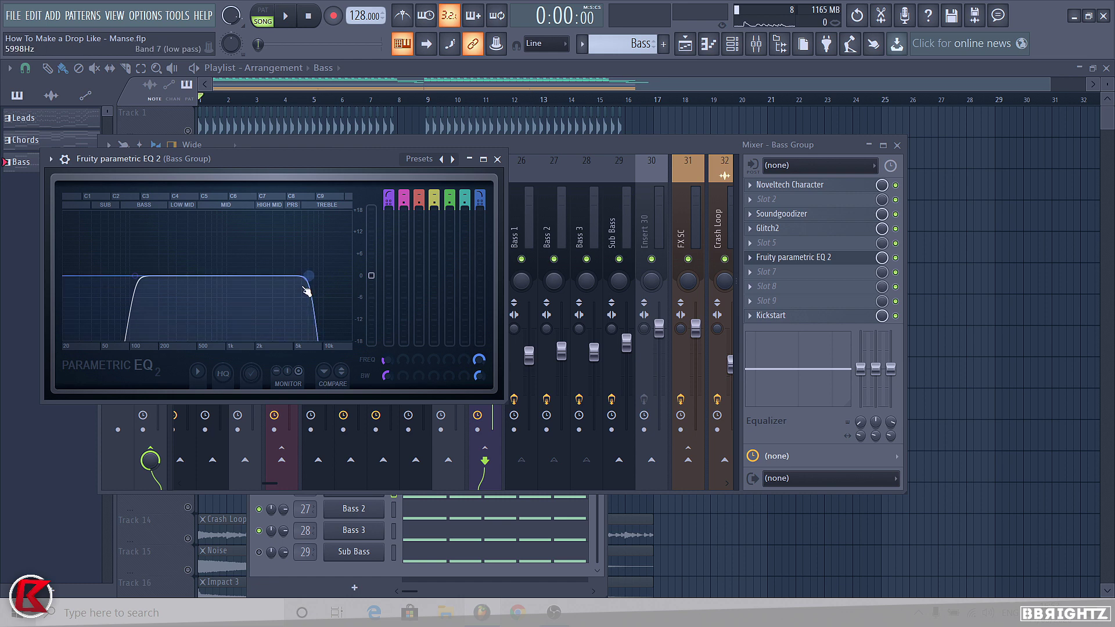
- Finish checking the Bass Group's Fruity parametric EQ 2 and look at its Kickstart effect
{"action": "left_click", "coordinate": [497, 159]}
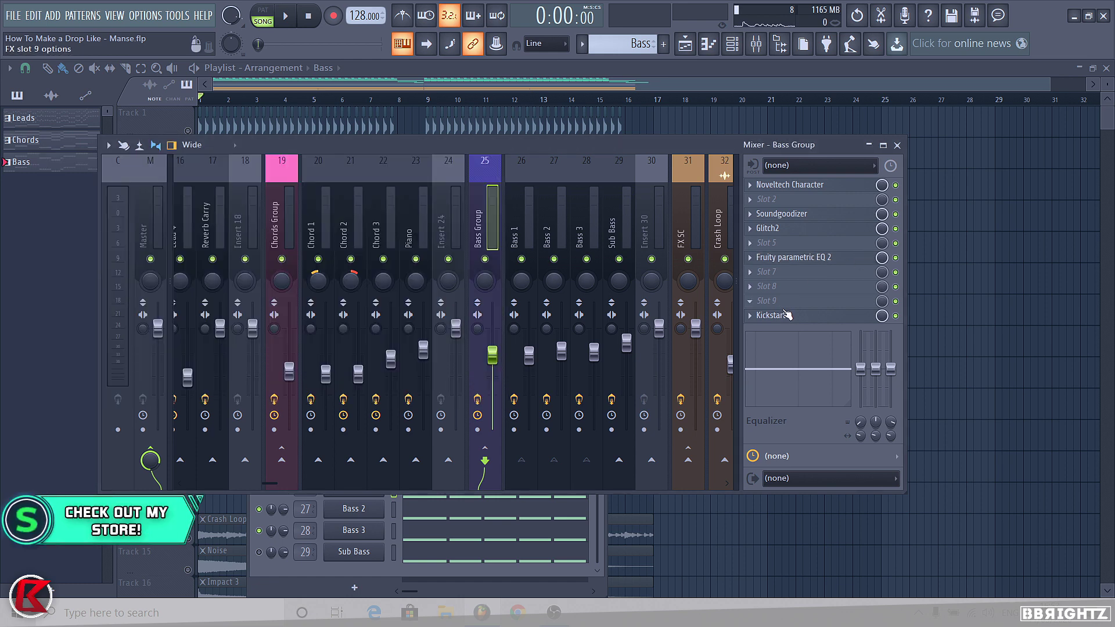
{"action": "left_click", "coordinate": [770, 315]}
{"action": "left_click", "coordinate": [424, 196]}
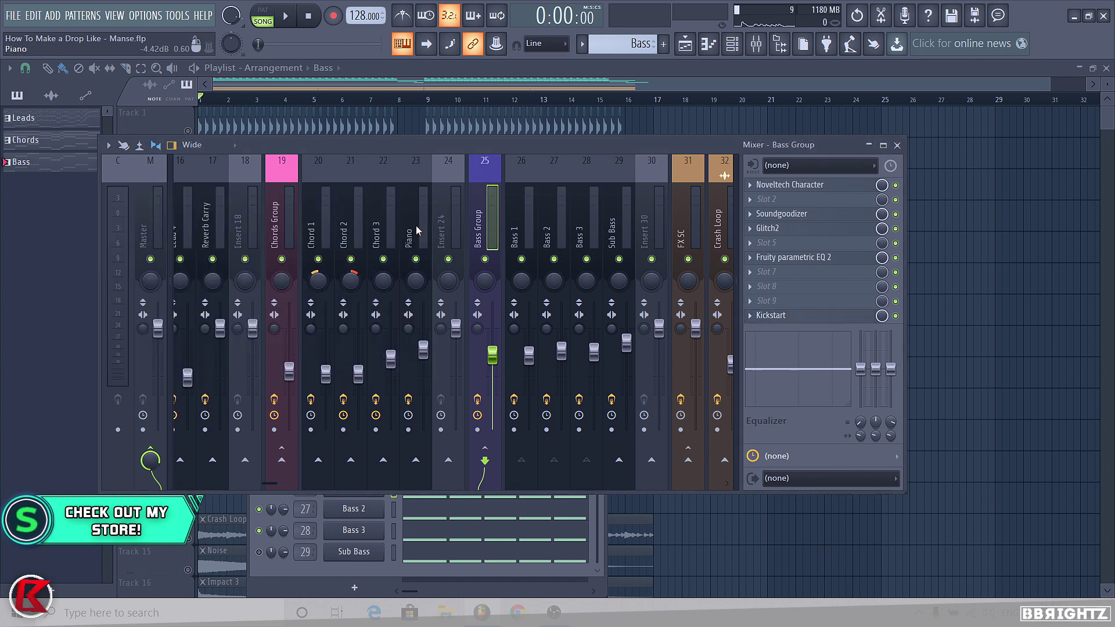
- Solo the Sub Bass channel, select its mixer track, and start auditioning it
{"action": "right_click", "coordinate": [258, 555]}
{"action": "left_click", "coordinate": [630, 193]}
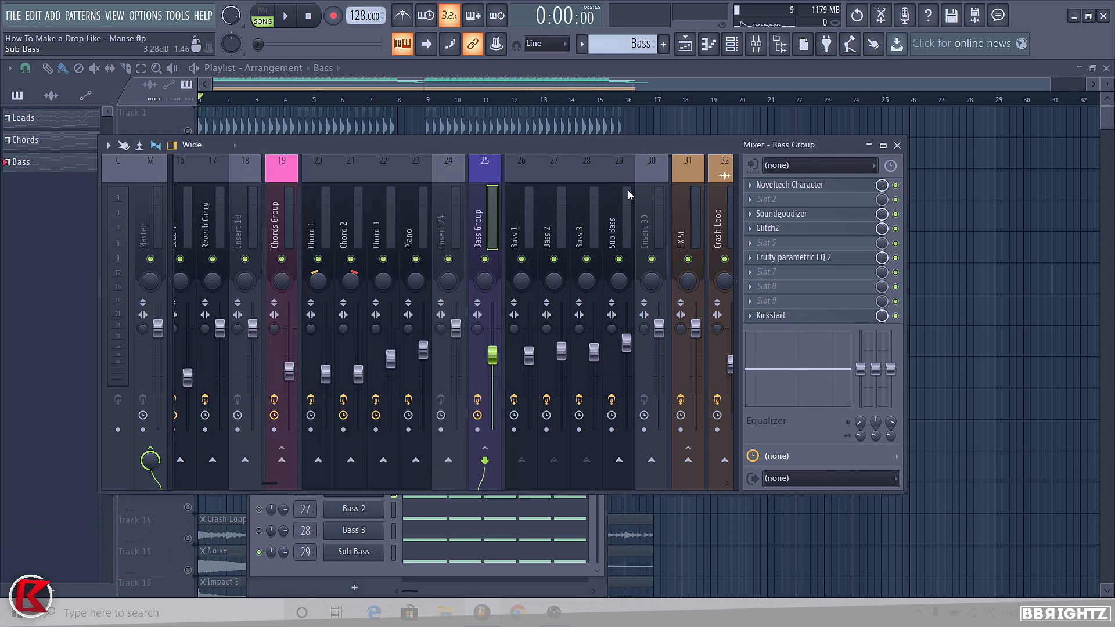
{"action": "key", "text": "space"}
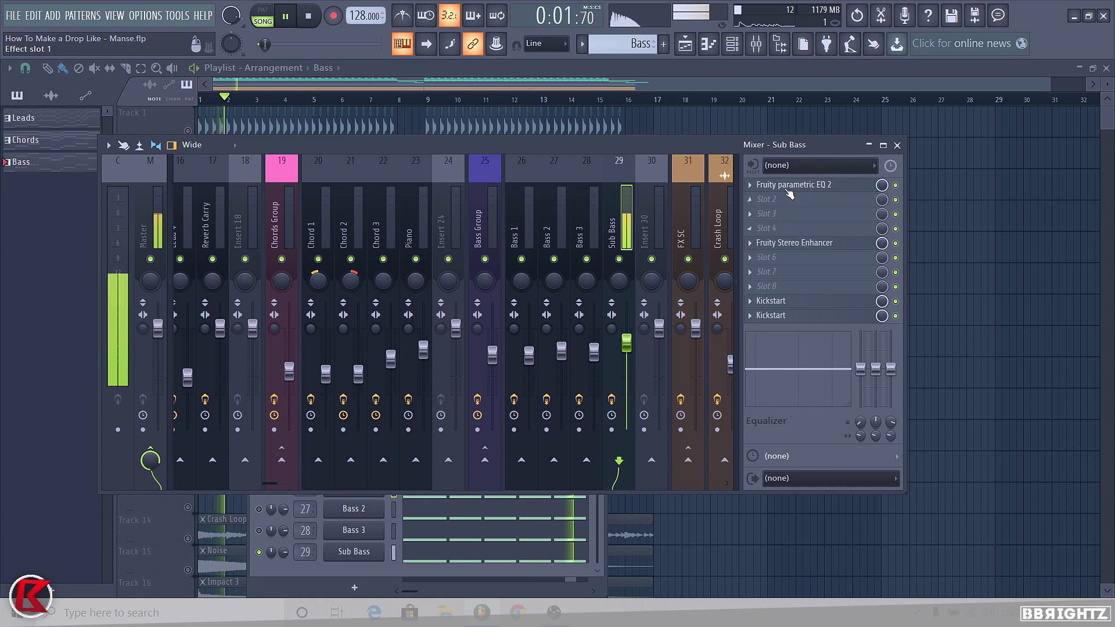
- Stop playback and inspect the Sub Bass's Fruity parametric EQ 2 and Fruity Stereo Enhancer settings
{"action": "left_click", "coordinate": [793, 184]}
{"action": "key", "text": "space"}
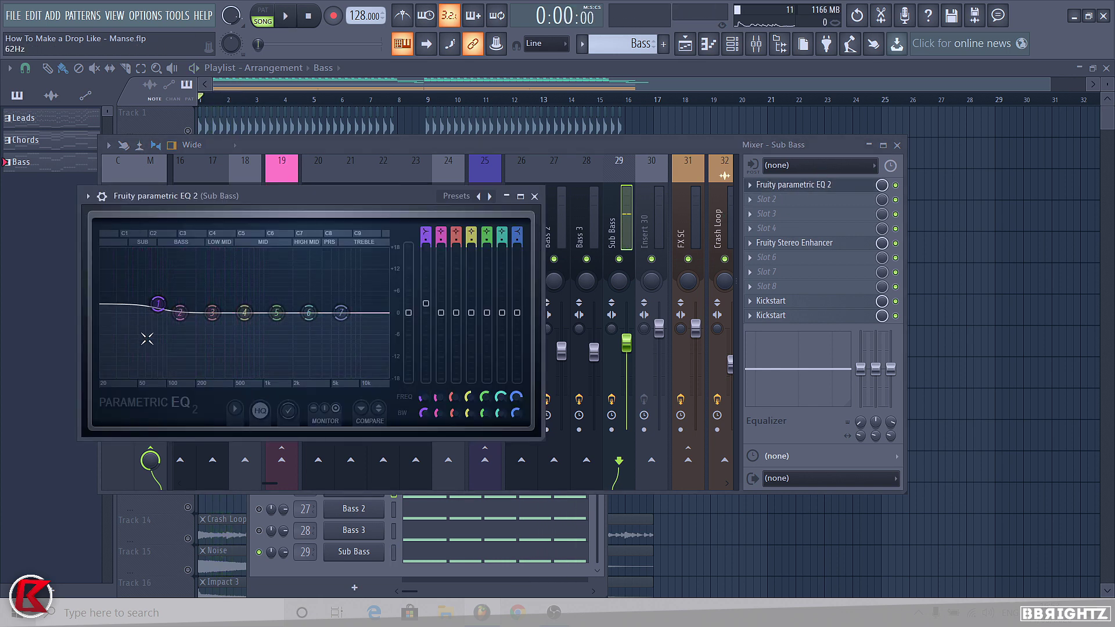
{"action": "left_click", "coordinate": [535, 197]}
{"action": "left_click", "coordinate": [799, 246]}
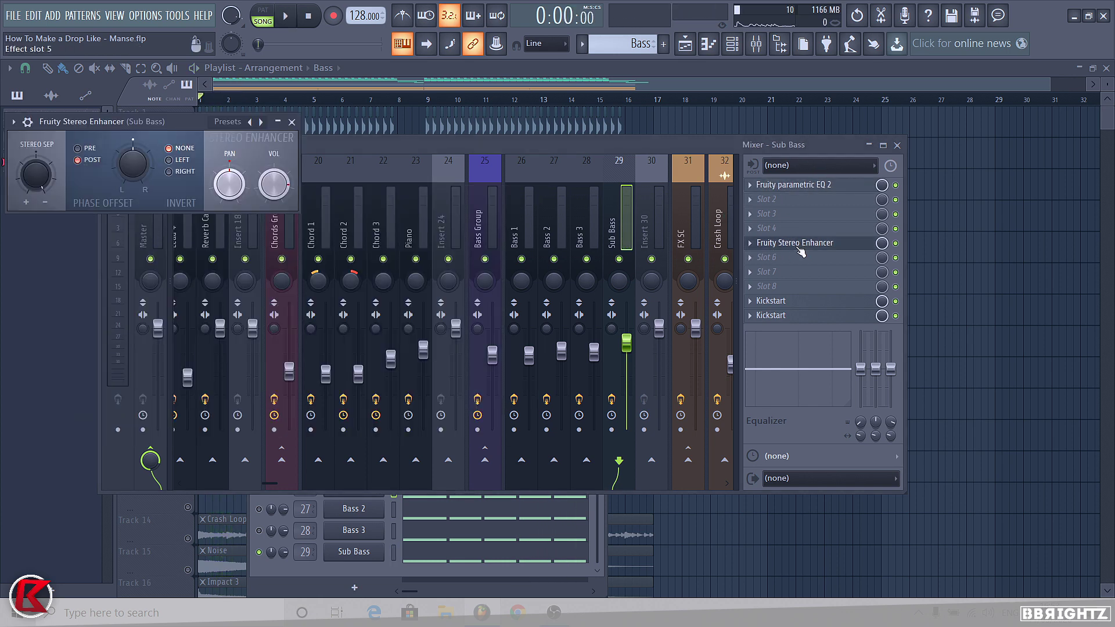
{"action": "key", "text": "F12"}
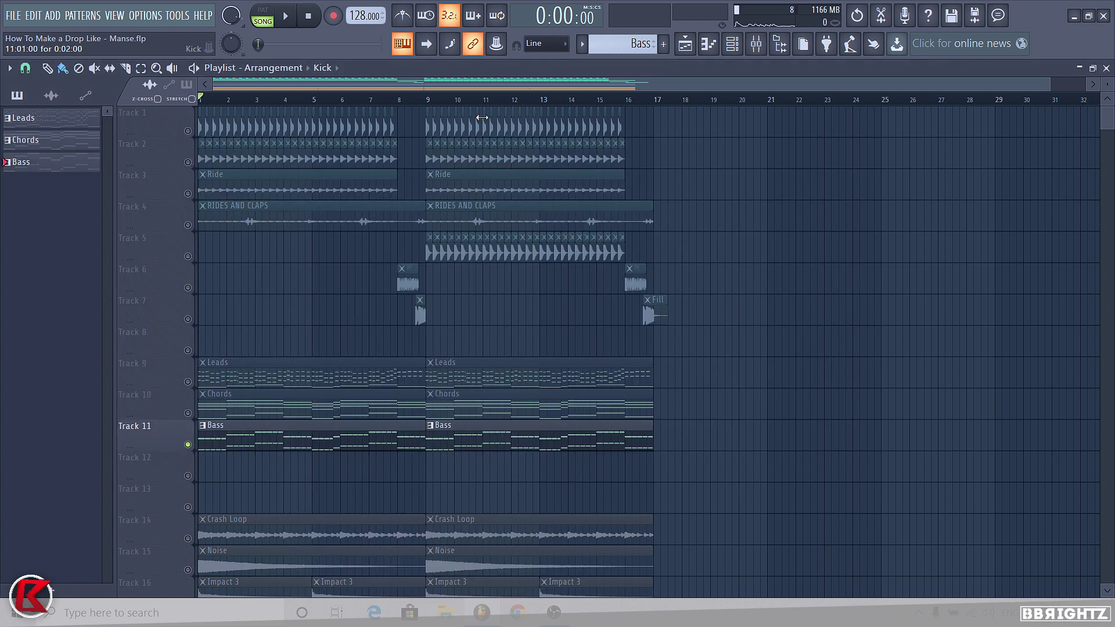
{"action": "left_click", "coordinate": [737, 52]}
{"action": "left_click", "coordinate": [756, 45]}
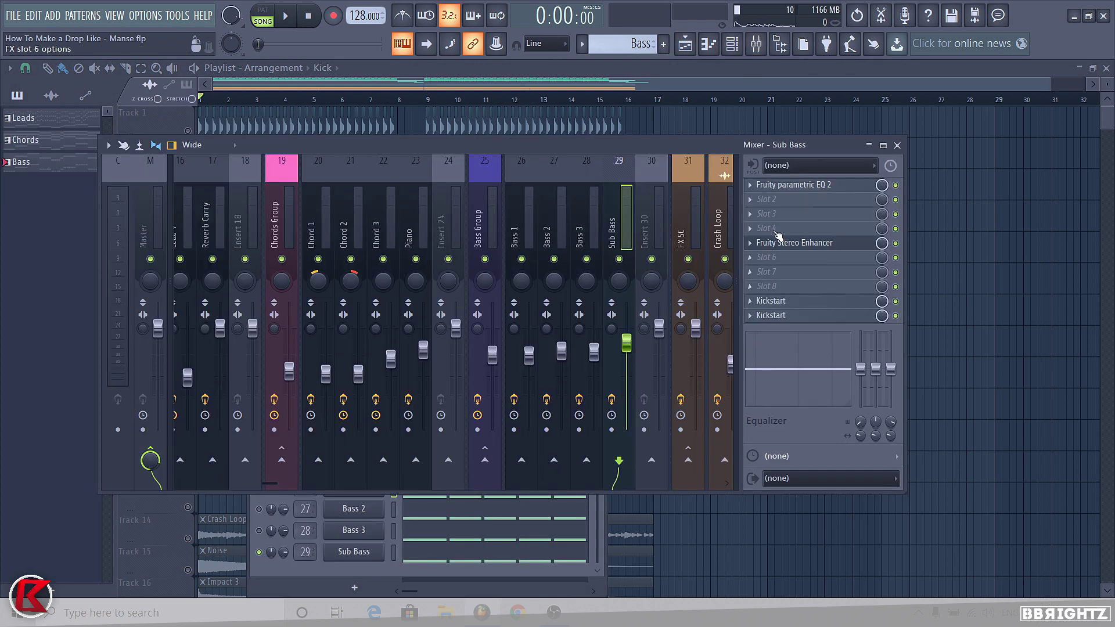
- Unsolo Sub Bass, audition the full bass stack with the Bass Group track selected, and close the mixer and channel rack
{"action": "left_click", "coordinate": [261, 554]}
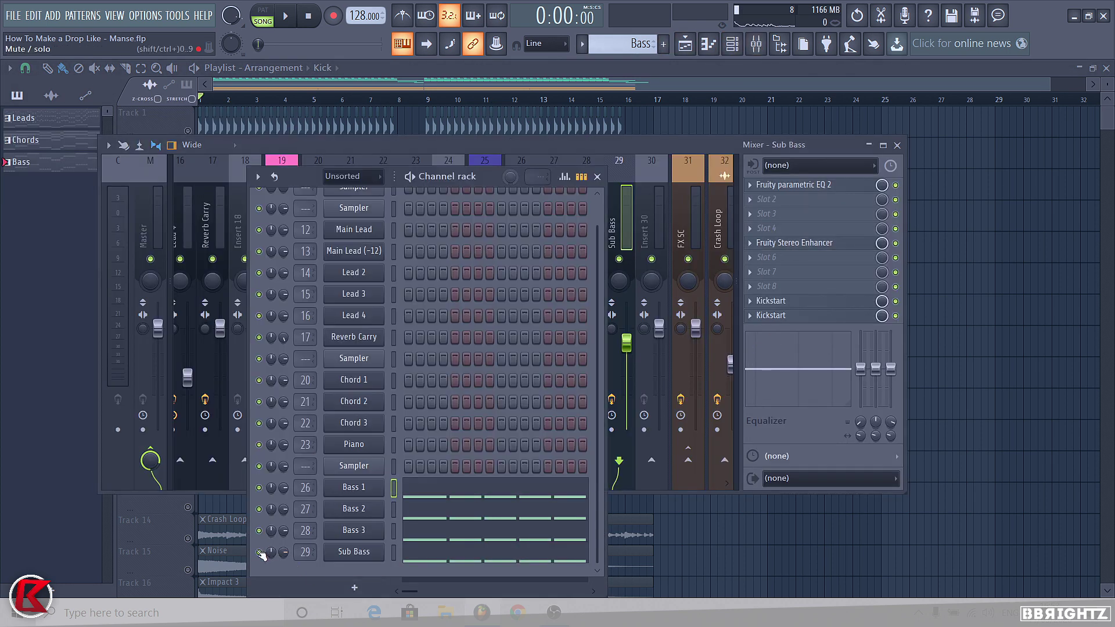
{"action": "key", "text": "space"}
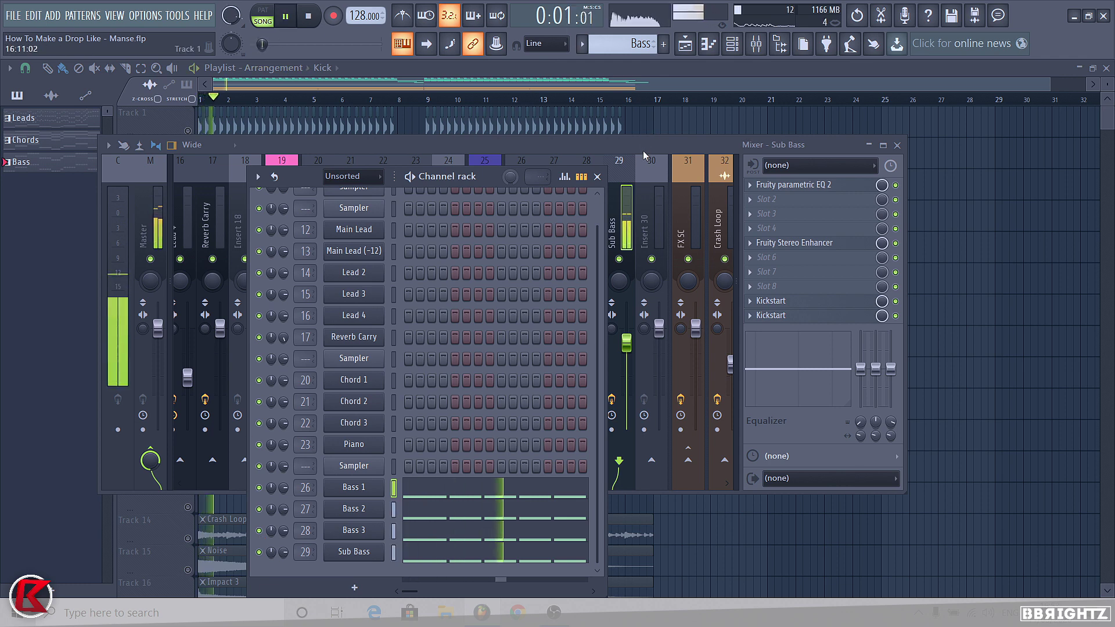
{"action": "left_click", "coordinate": [572, 197]}
{"action": "left_click", "coordinate": [483, 226]}
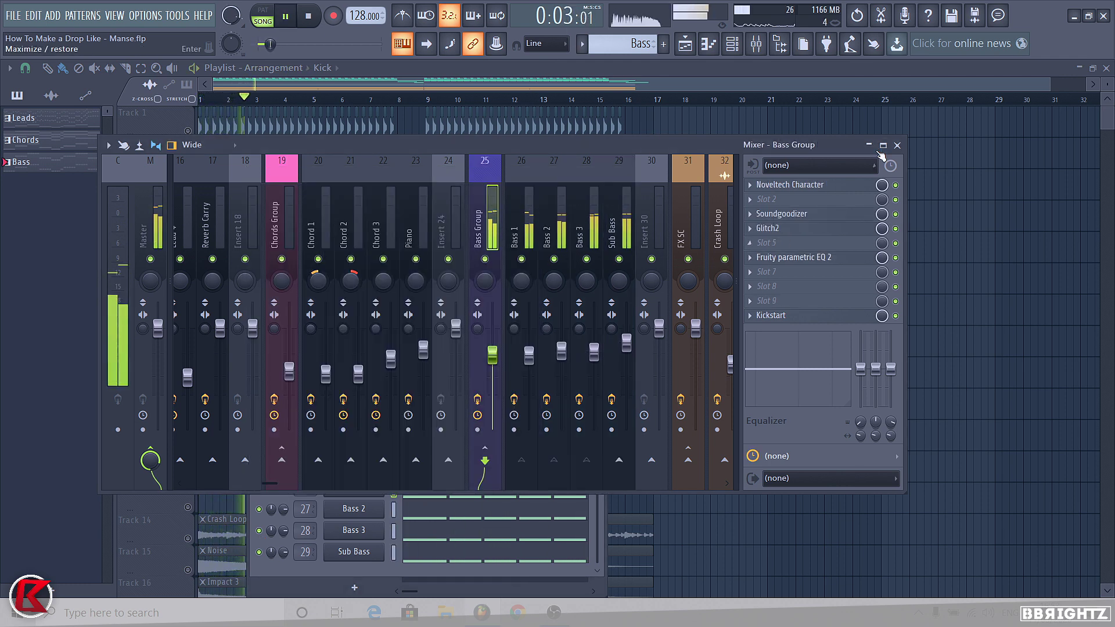
{"action": "left_click", "coordinate": [897, 145]}
{"action": "key", "text": "F6"}
{"action": "key", "text": "space"}
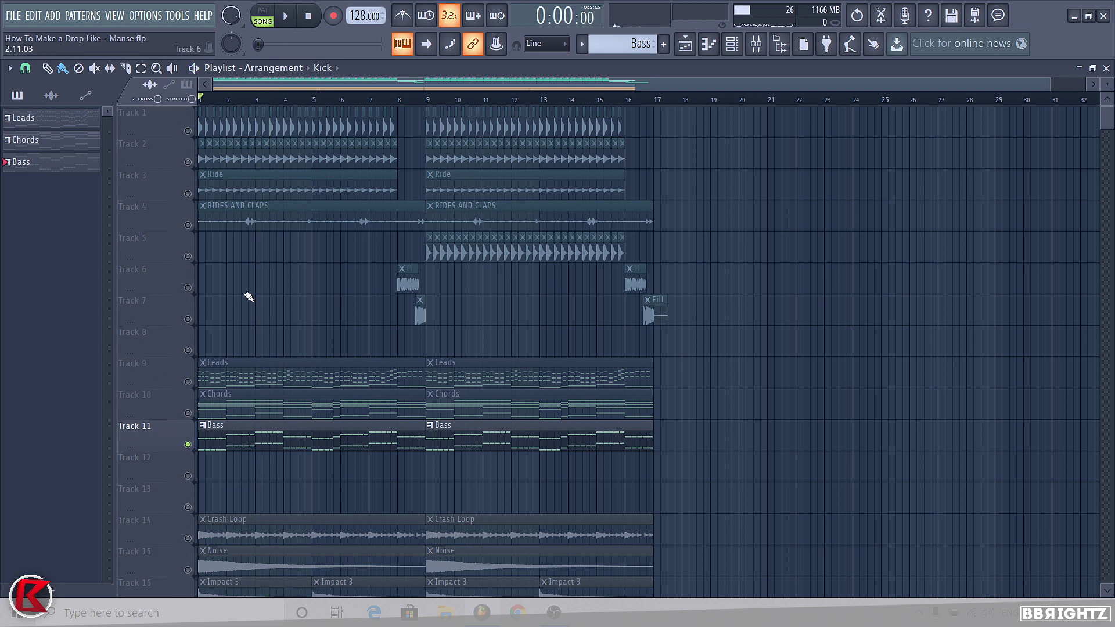
- Look over the FX clips on Tracks 14 to 17, then solo the Crash Loop track and start playback
{"action": "scroll", "coordinate": [389, 344], "scroll_direction": "down", "scroll_amount": 3}
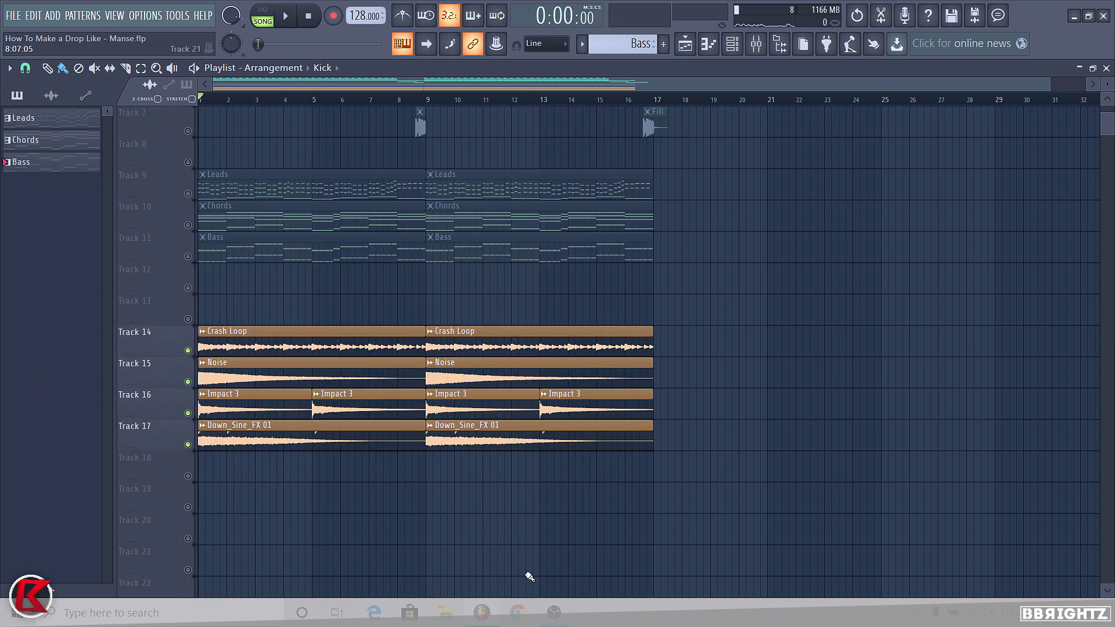
{"action": "left_click_drag", "start_coordinate": [656, 512], "coordinate": [238, 346]}
{"action": "right_click", "coordinate": [187, 350]}
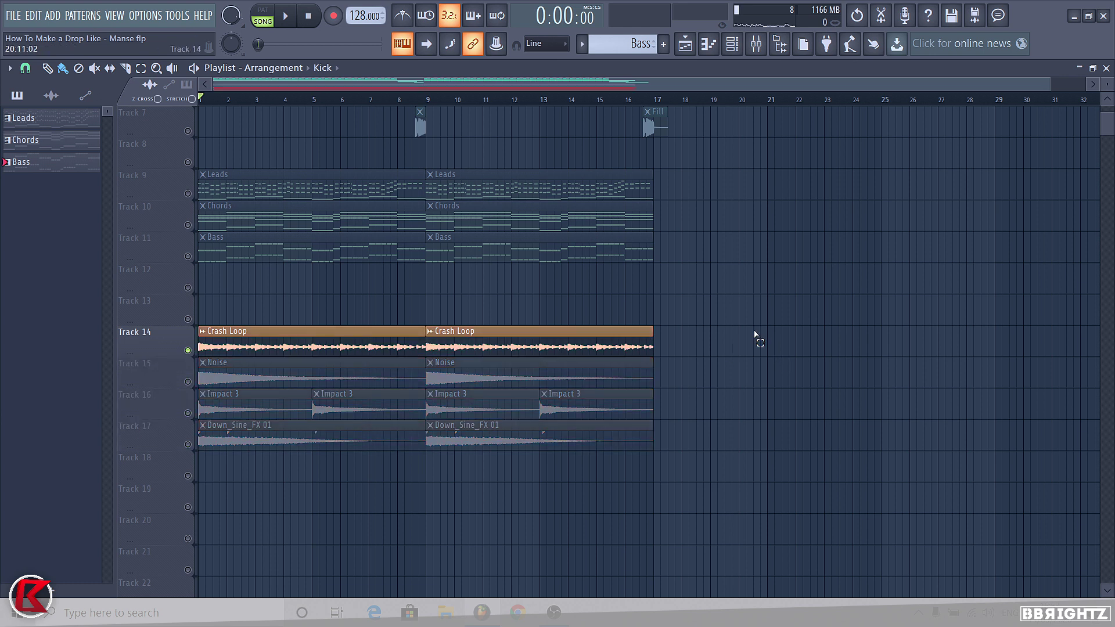
{"action": "left_click", "coordinate": [315, 296]}
{"action": "key", "text": "space"}
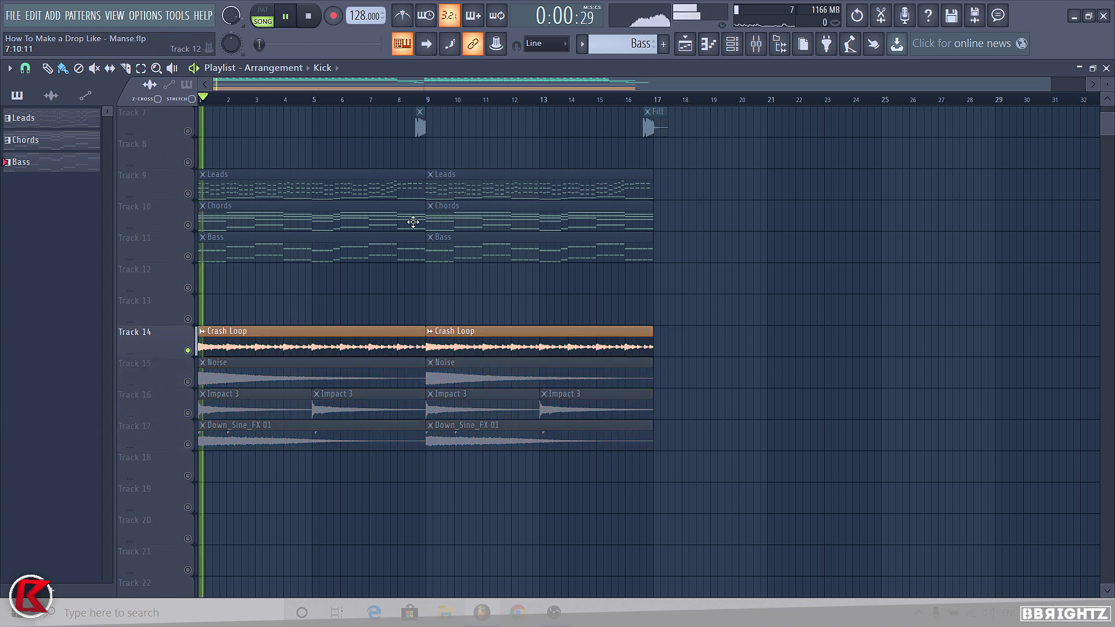
- Check the Crash Loop and FX SC mixer tracks during playback, then hide the mixer and stop the song
{"action": "left_click", "coordinate": [756, 44]}
{"action": "scroll", "coordinate": [616, 212], "scroll_direction": "down", "scroll_amount": 3}
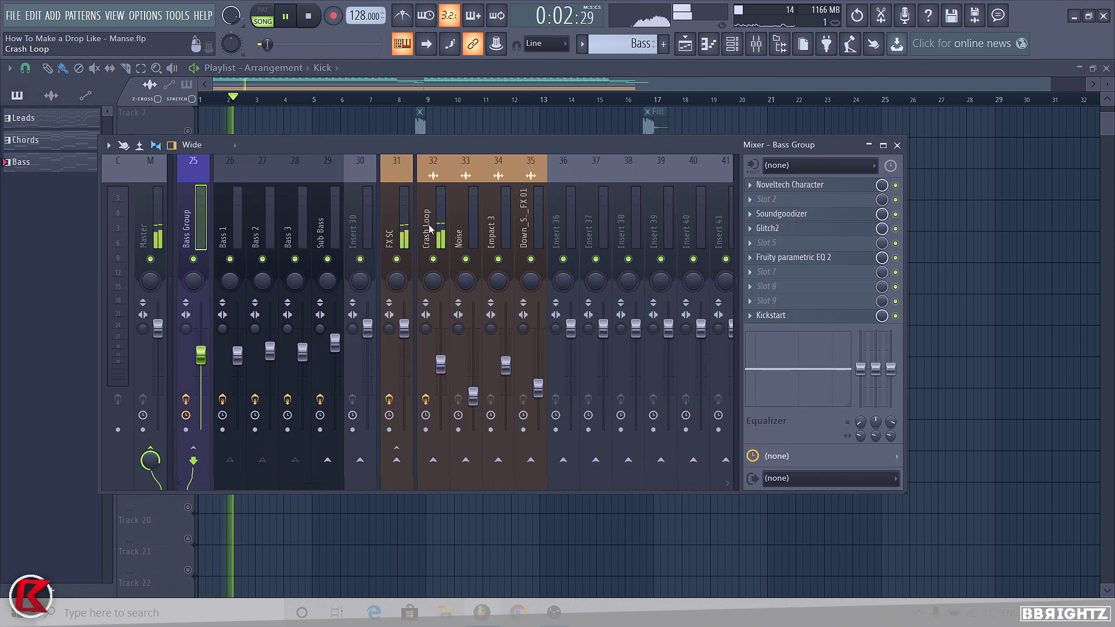
{"action": "left_click", "coordinate": [755, 44]}
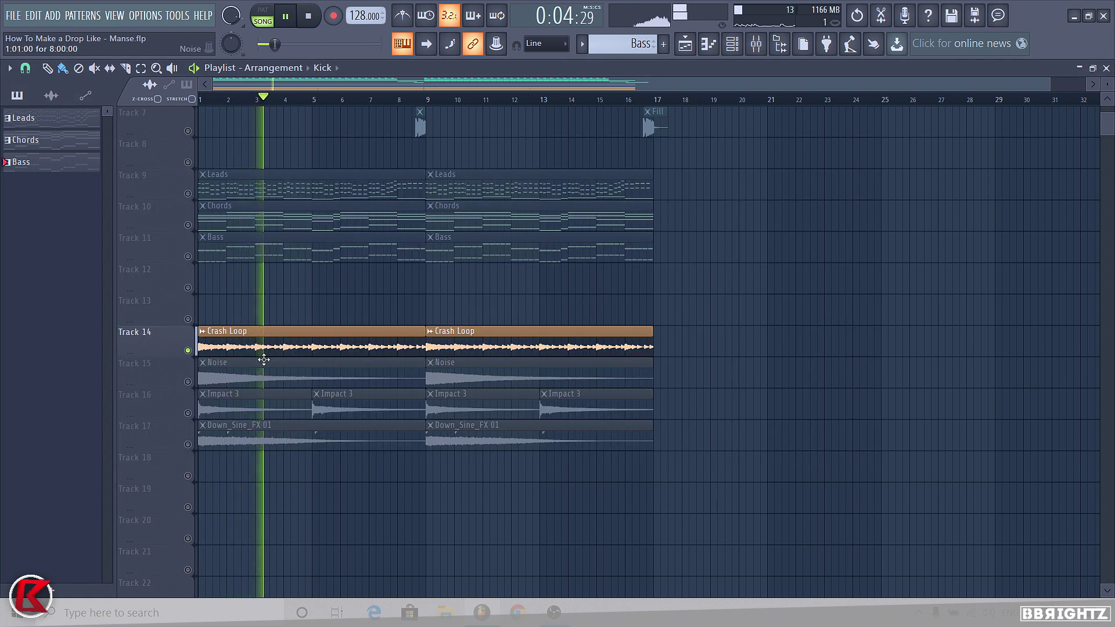
{"action": "key", "text": "space"}
- Inspect the Noise clip's sample settings and audition its playlist track soloed
{"action": "left_click", "coordinate": [215, 381]}
{"action": "double_click", "coordinate": [215, 381]}
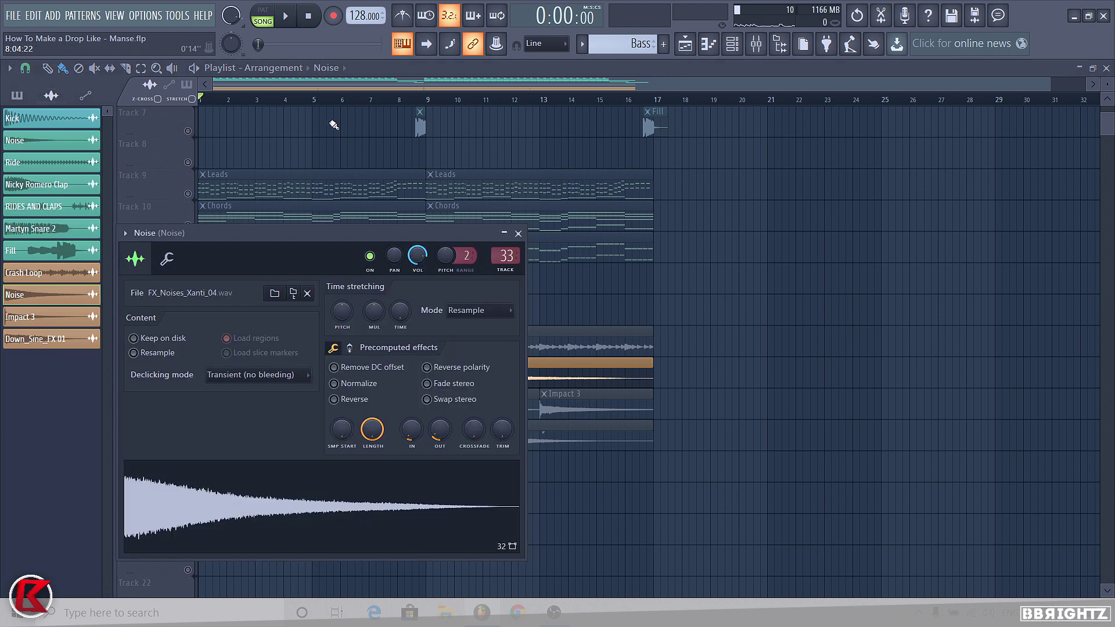
{"action": "right_click", "coordinate": [694, 444]}
{"action": "double_click", "coordinate": [260, 379]}
{"action": "key", "text": "space"}
{"action": "left_click", "coordinate": [518, 233]}
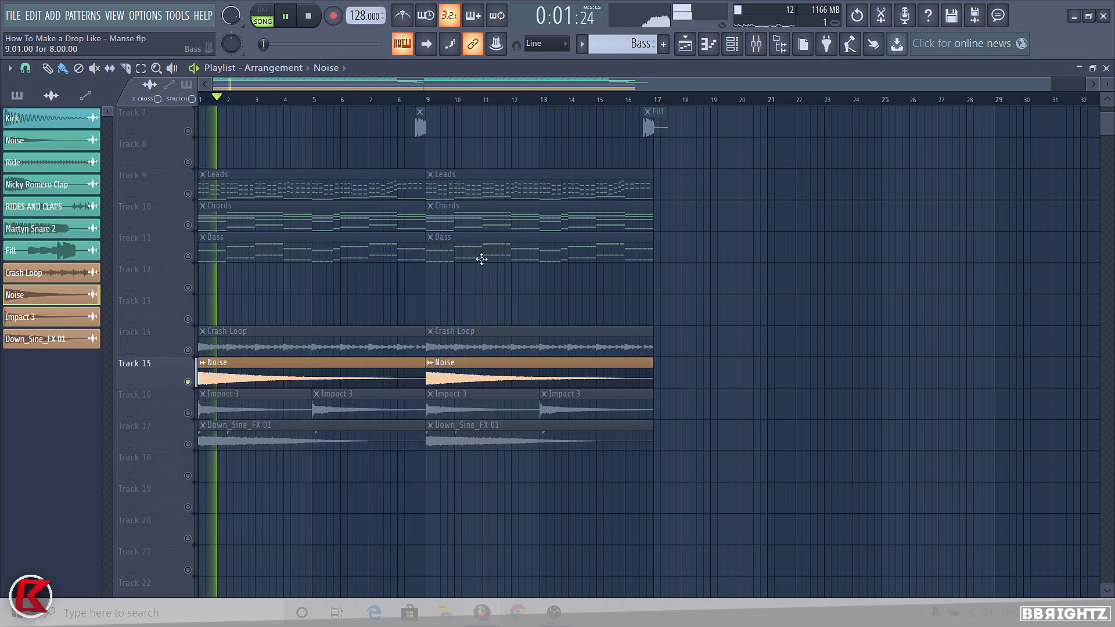
- Solo the Down_Sine_FX 01 track, inspect the clip's sample settings, and audition it from the start
{"action": "right_click", "coordinate": [189, 447]}
{"action": "key", "text": "space"}
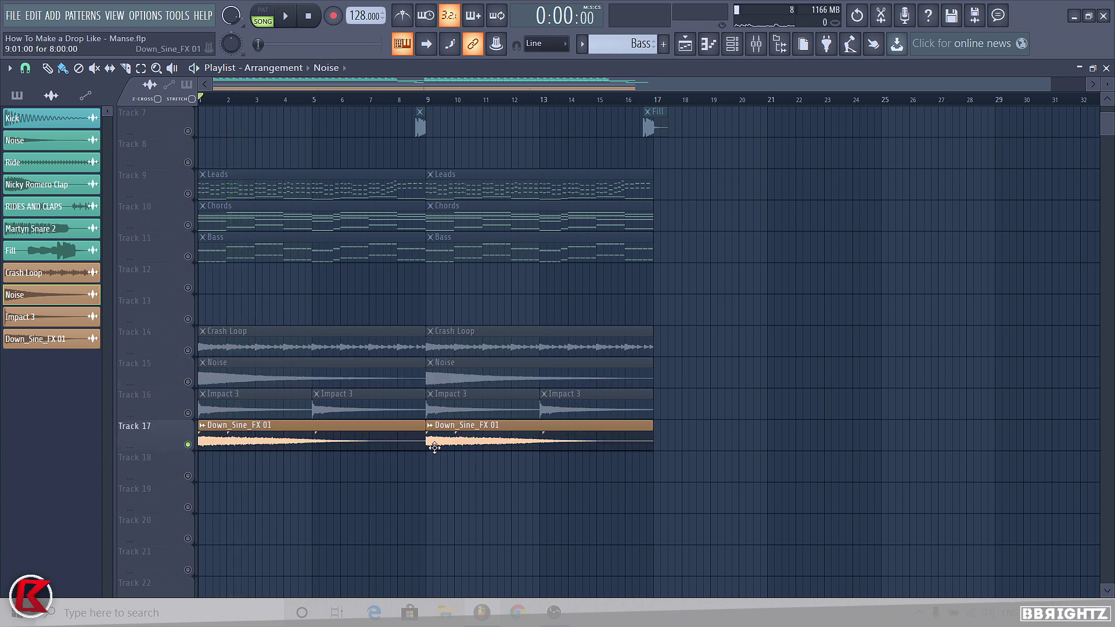
{"action": "double_click", "coordinate": [468, 442]}
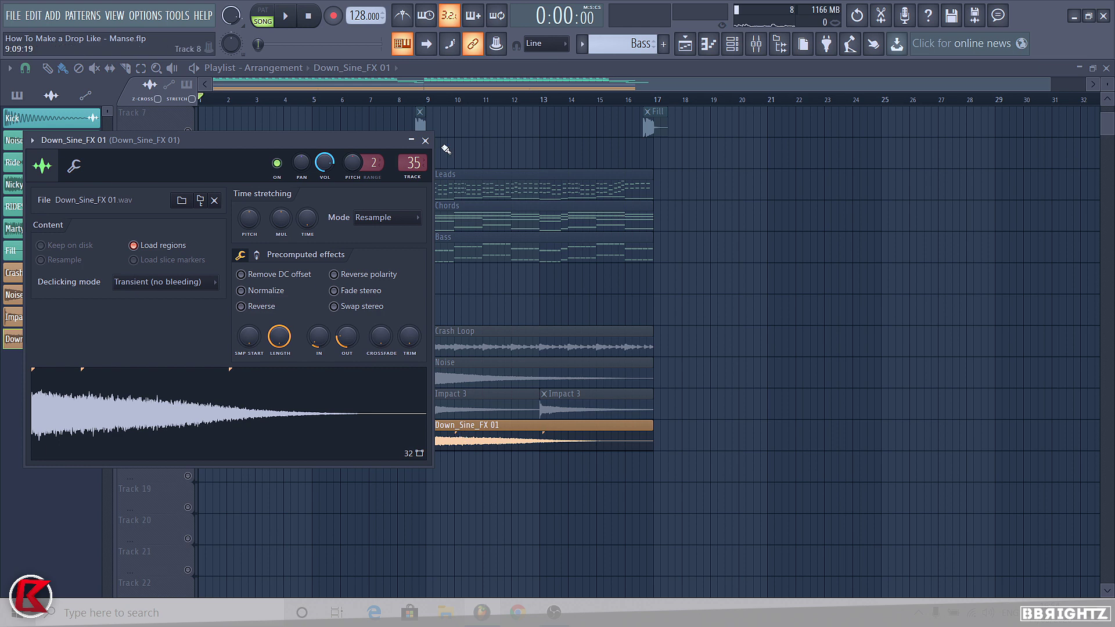
{"action": "left_click", "coordinate": [425, 140]}
{"action": "key", "text": "space"}
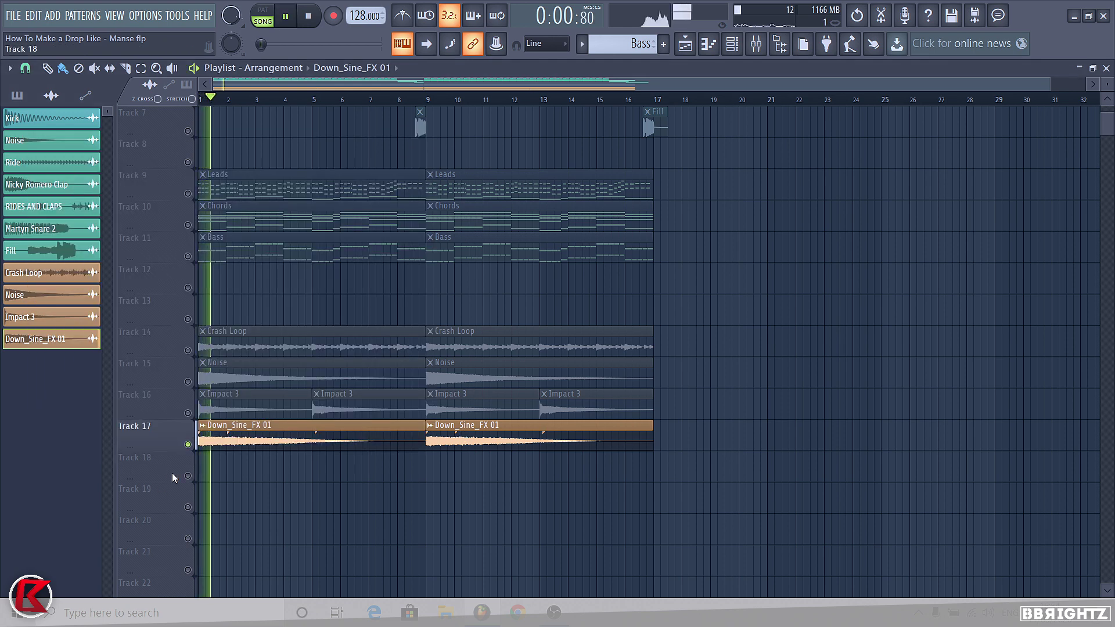
- Solo the Impact 3 track, review its four clips and sample settings, and audition it
{"action": "right_click", "coordinate": [188, 413]}
{"action": "key", "text": "space"}
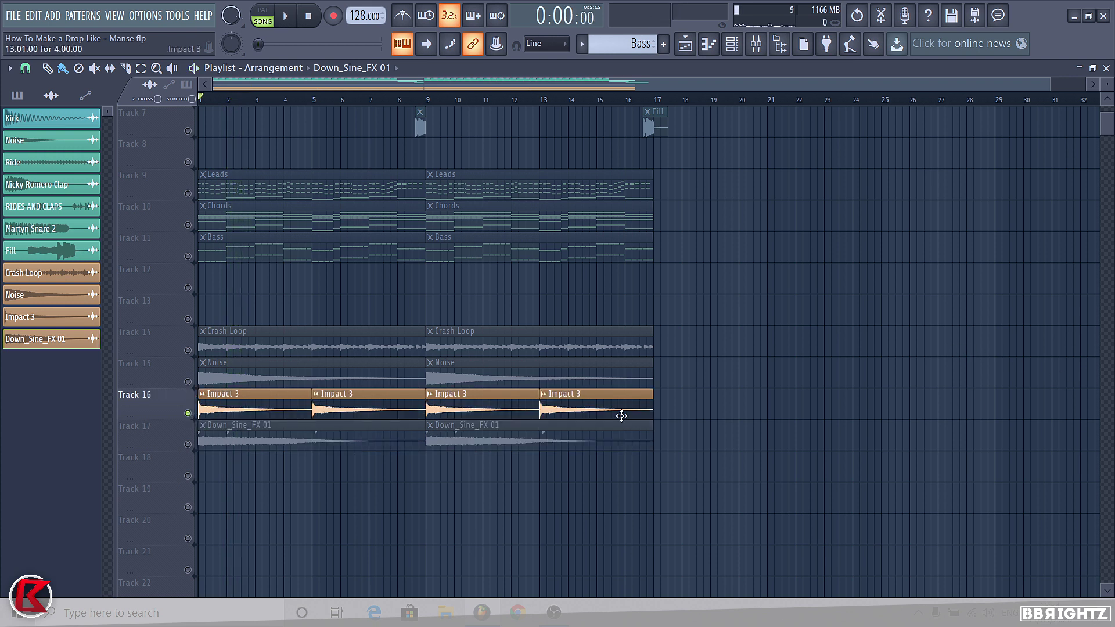
{"action": "left_click_drag", "start_coordinate": [704, 410], "coordinate": [260, 413]}
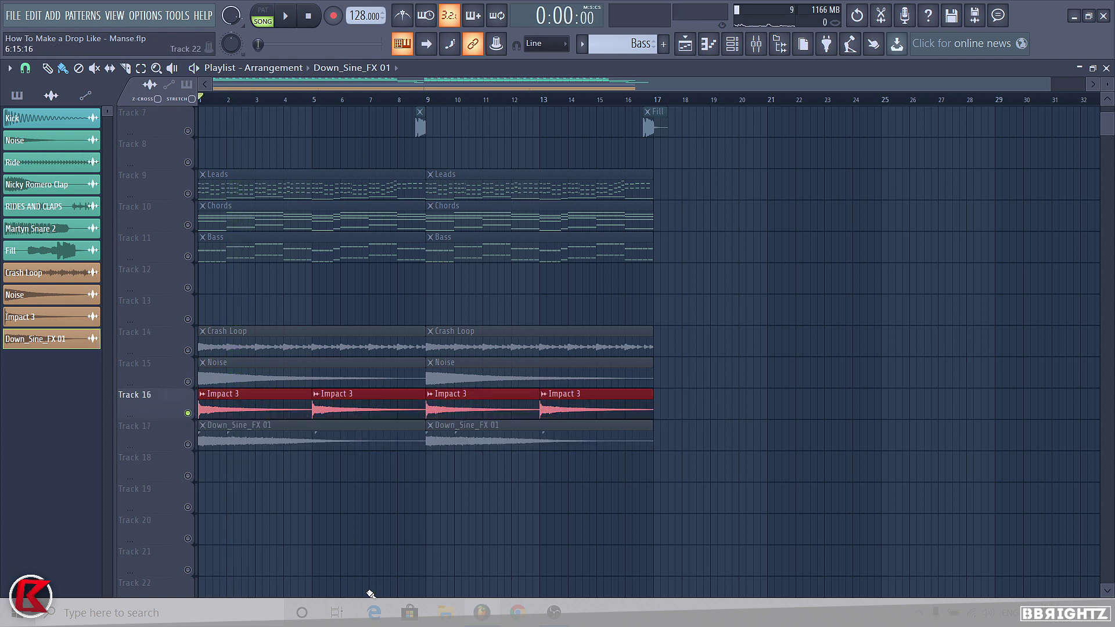
{"action": "left_click", "coordinate": [360, 572], "text": "ctrl"}
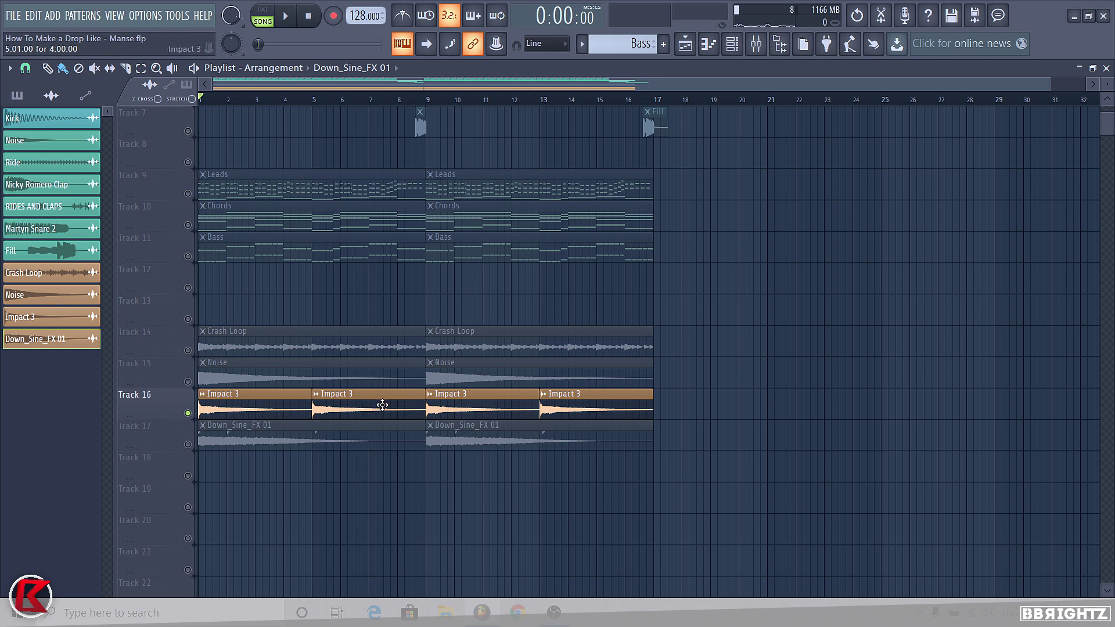
{"action": "double_click", "coordinate": [458, 410]}
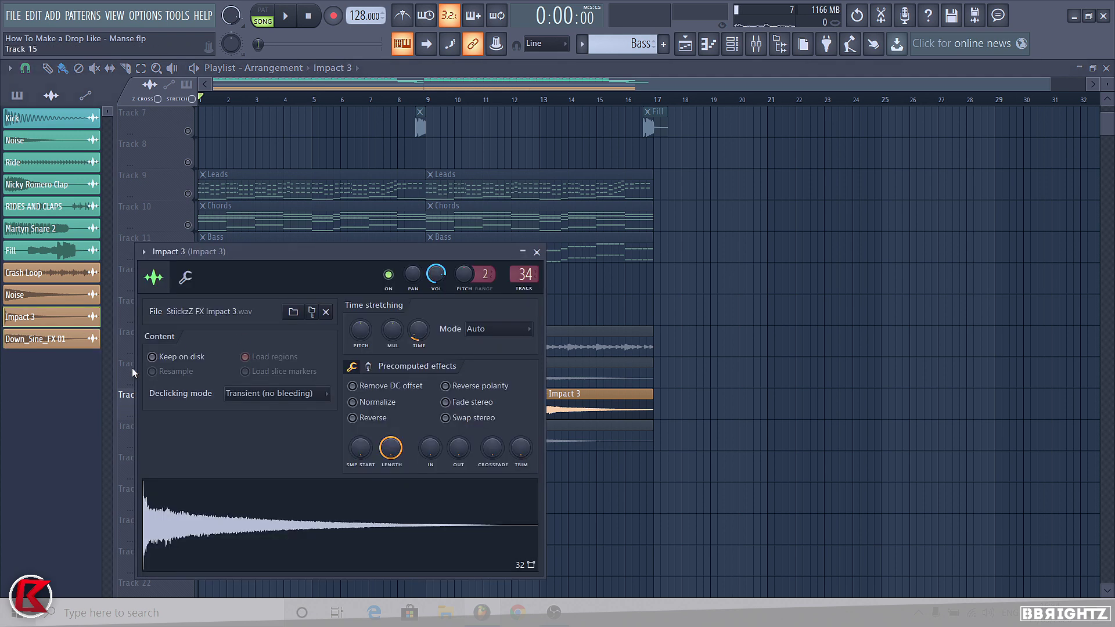
{"action": "left_click", "coordinate": [537, 252]}
{"action": "key", "text": "space"}
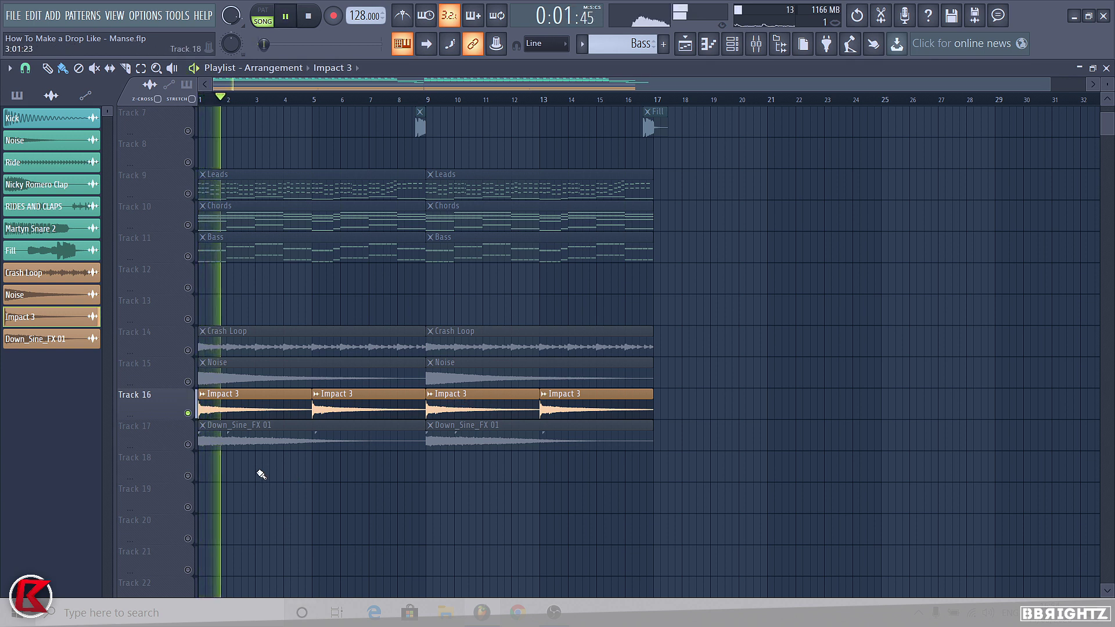
{"action": "key", "text": "space"}
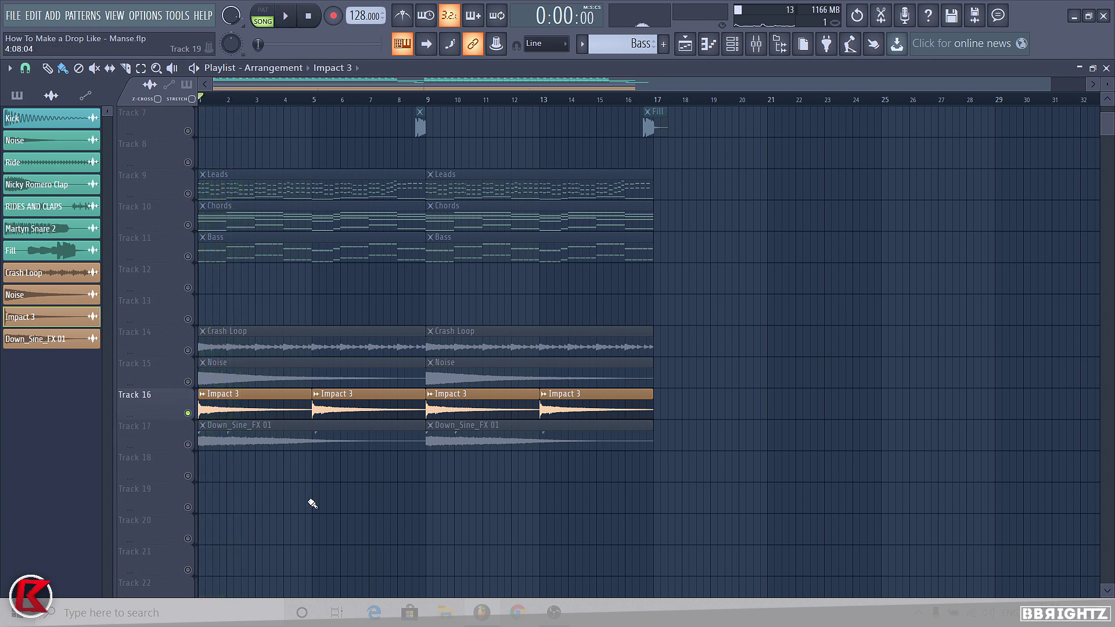
- Unmute the Down_Sine_FX 01, Noise and Crash Loop playlist tracks
{"action": "left_click", "coordinate": [187, 444]}
{"action": "left_click", "coordinate": [187, 381]}
{"action": "left_click", "coordinate": [188, 350]}
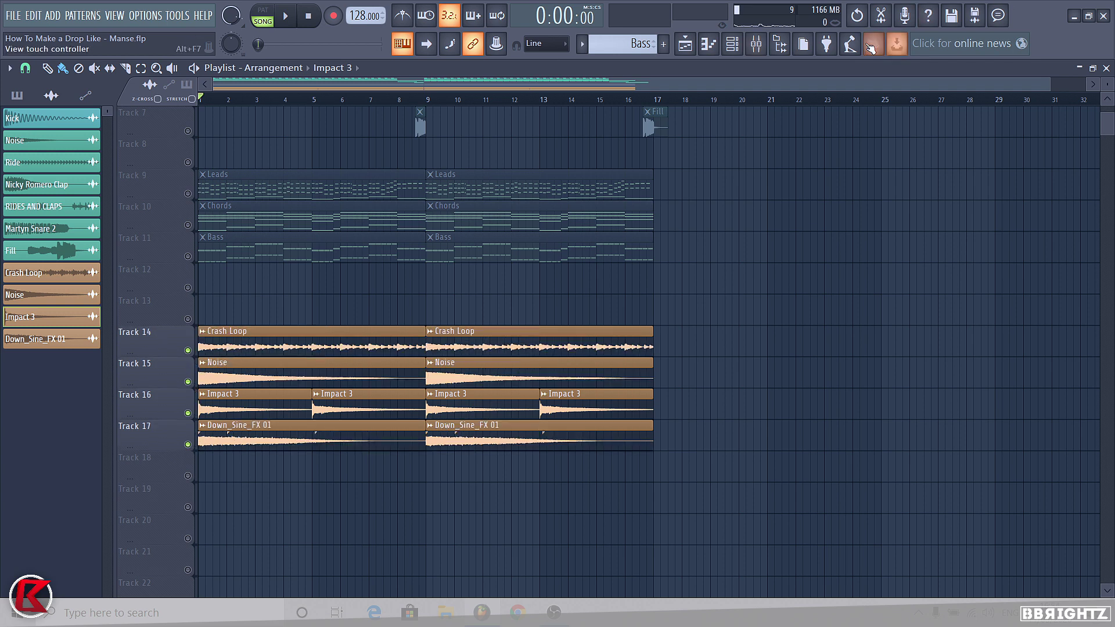
- Review the Crash Loop mixer channel and inspect the Kickstart sidechain settings on the FX SC bus
{"action": "left_click", "coordinate": [760, 51]}
{"action": "left_click", "coordinate": [435, 243]}
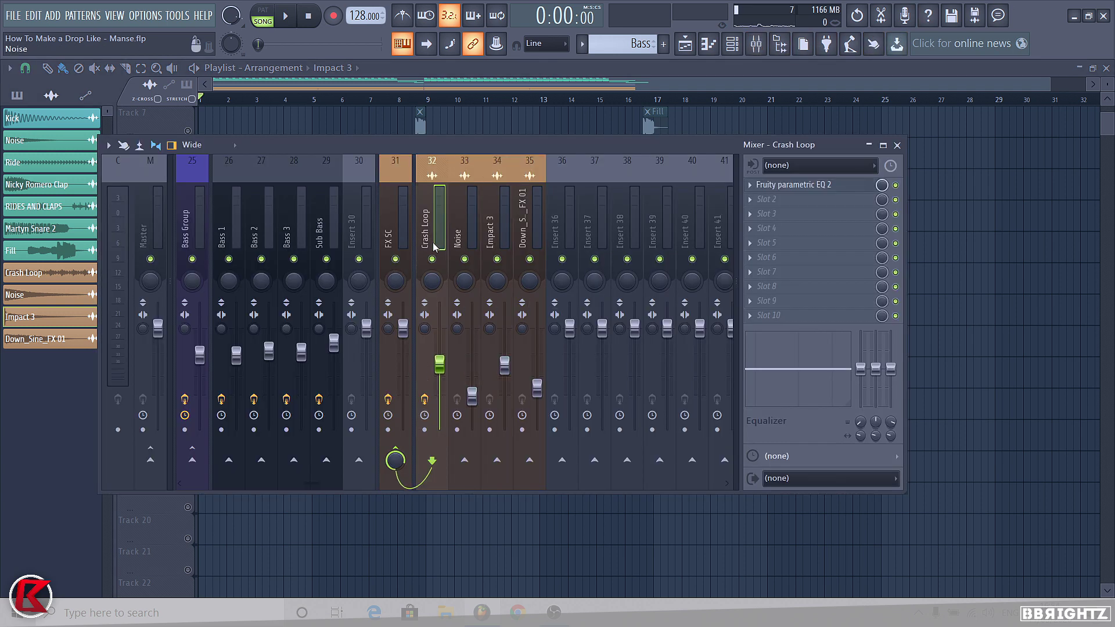
{"action": "left_click", "coordinate": [397, 238]}
{"action": "left_click", "coordinate": [810, 317]}
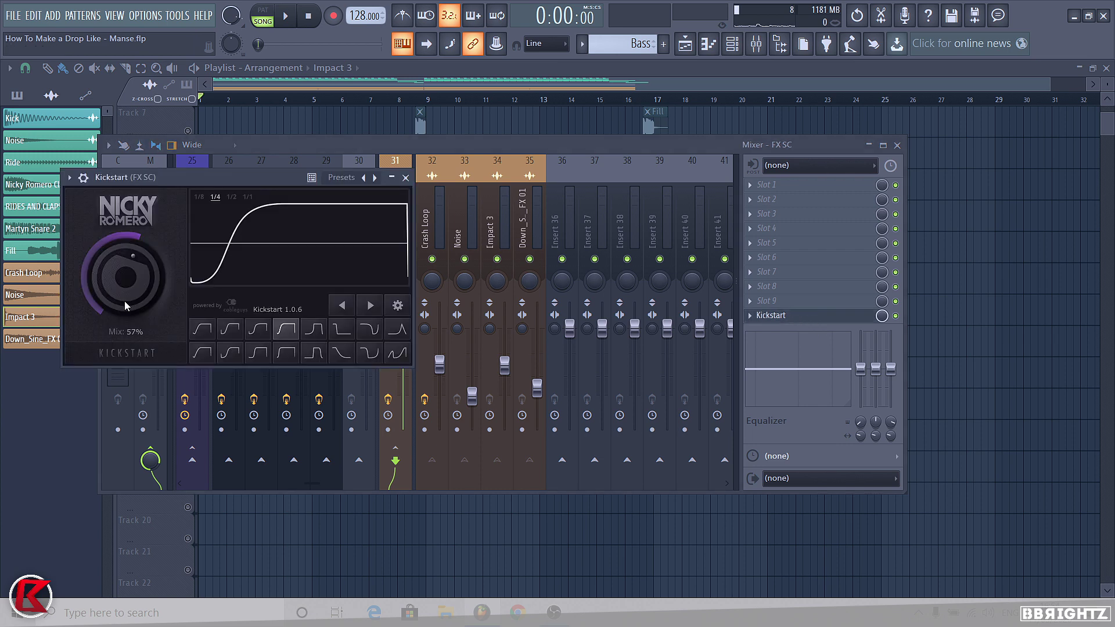
{"action": "left_click", "coordinate": [406, 178]}
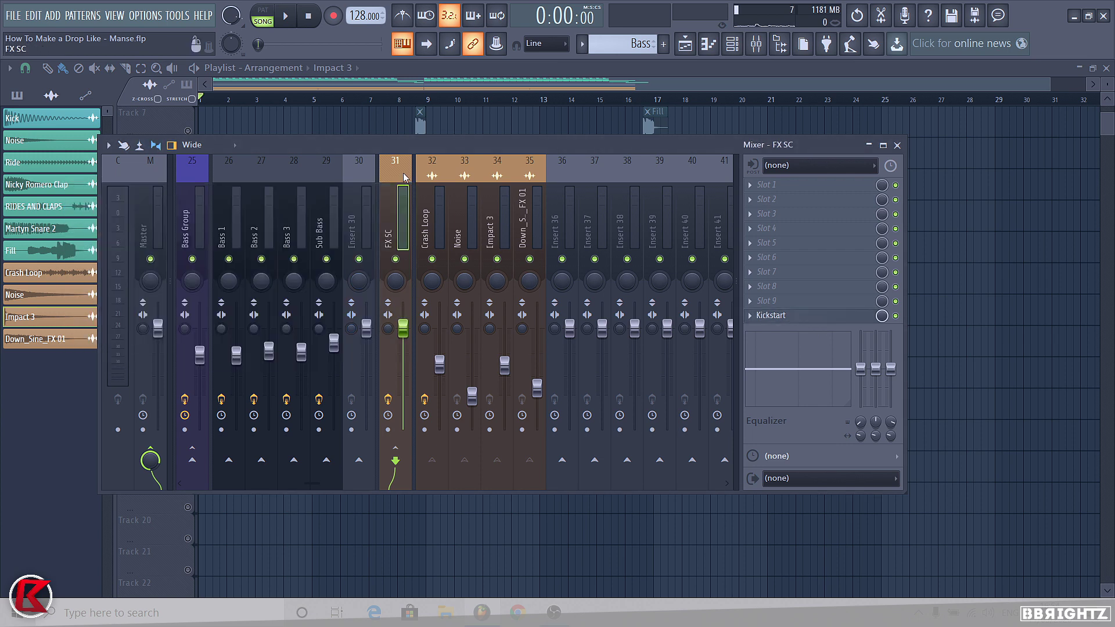
{"action": "key", "text": "F9"}
- Audition the Crash Loop, Noise, Impact 3 and Down_Sine_FX 01 tracks together from the start
{"action": "key", "text": "space"}
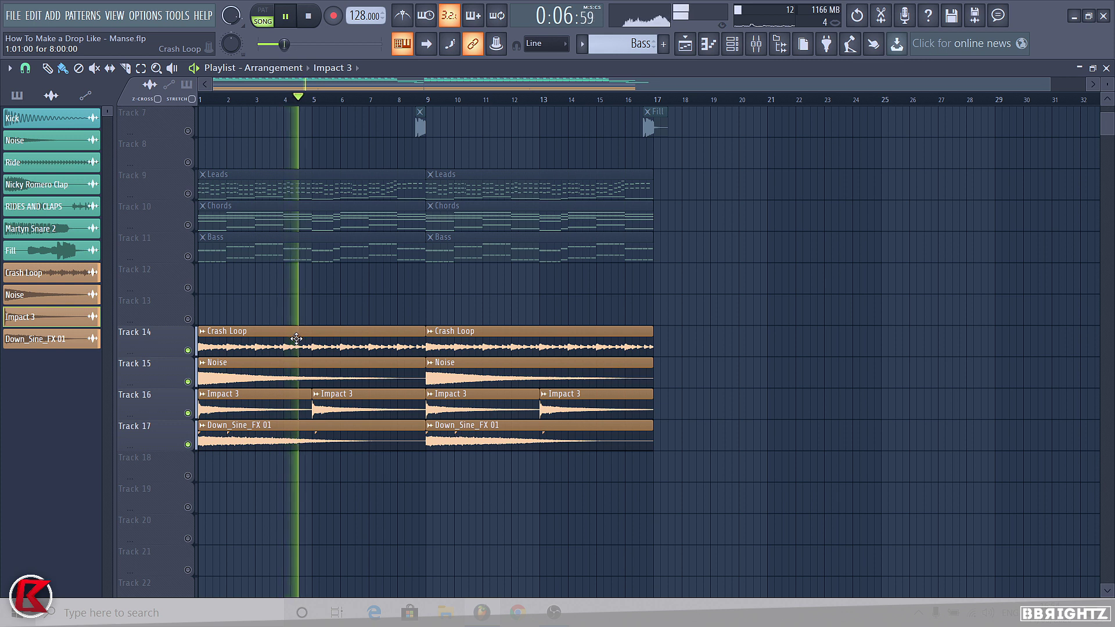
{"action": "key", "text": "space"}
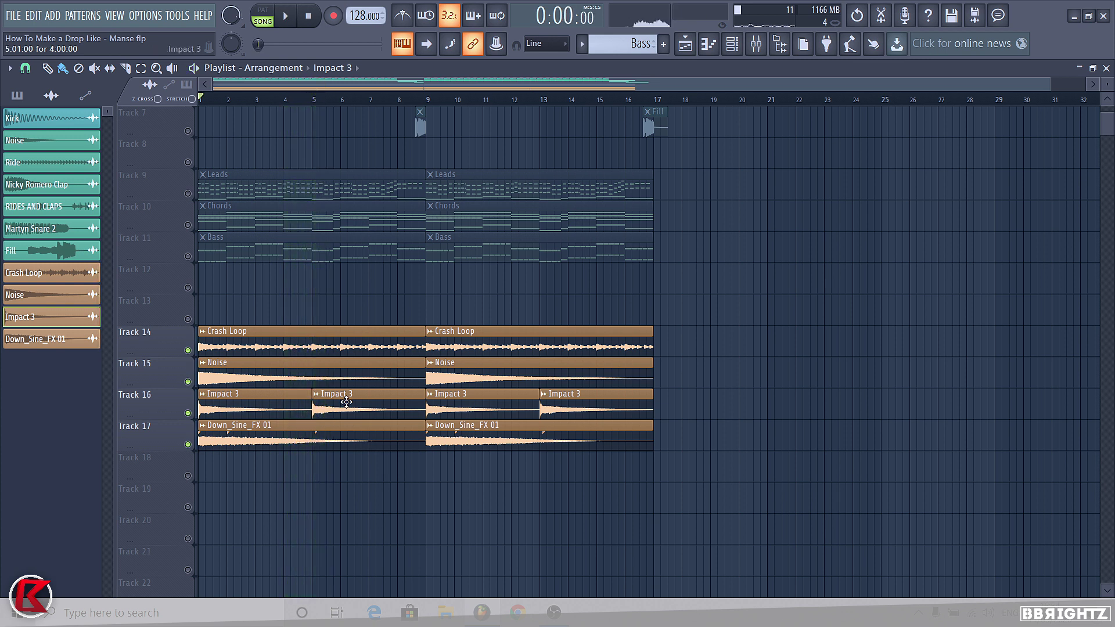
{"action": "left_click", "coordinate": [348, 408]}
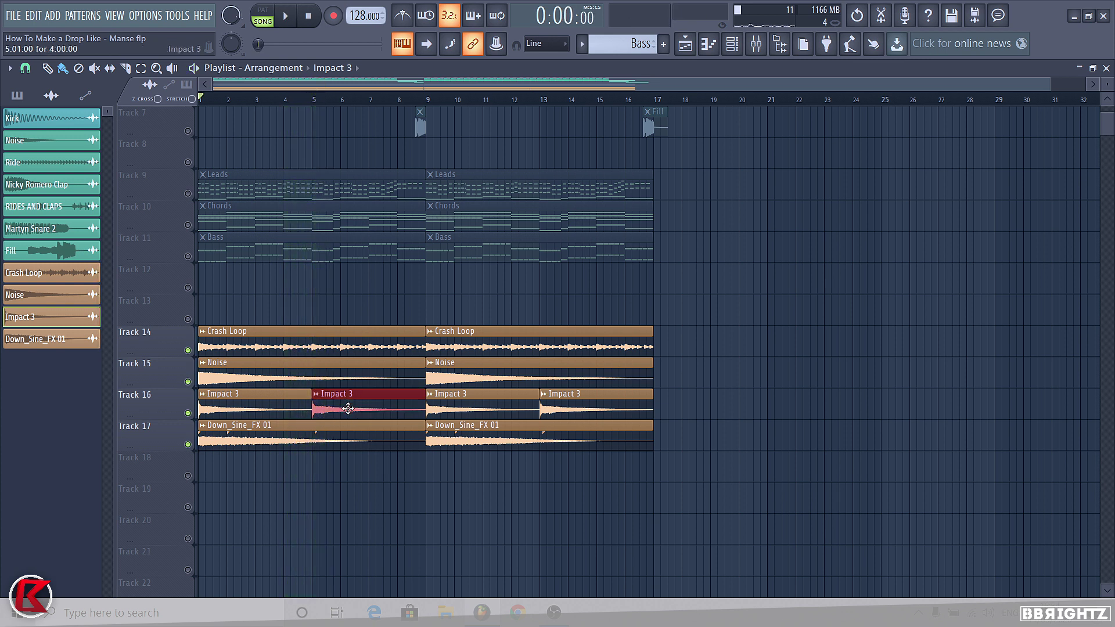
{"action": "left_click", "coordinate": [819, 343], "text": "ctrl"}
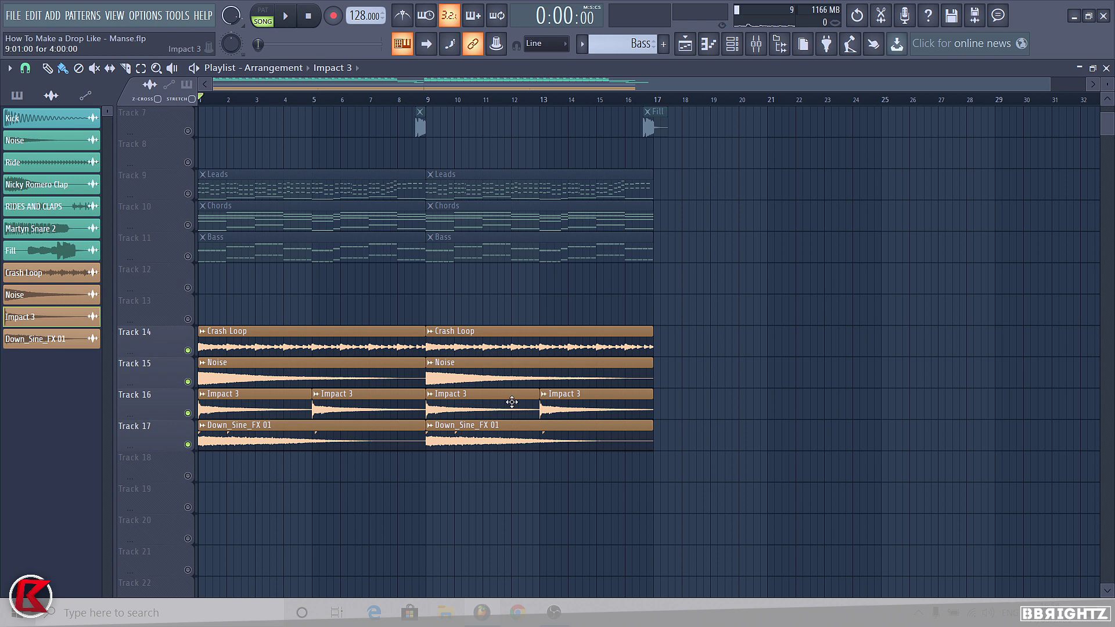
- Unmute all playlist tracks and place the playhead at bar 18, past the end of the arrangement, with no time selection
{"action": "right_click", "coordinate": [196, 355]}
{"action": "left_click", "coordinate": [197, 357]}
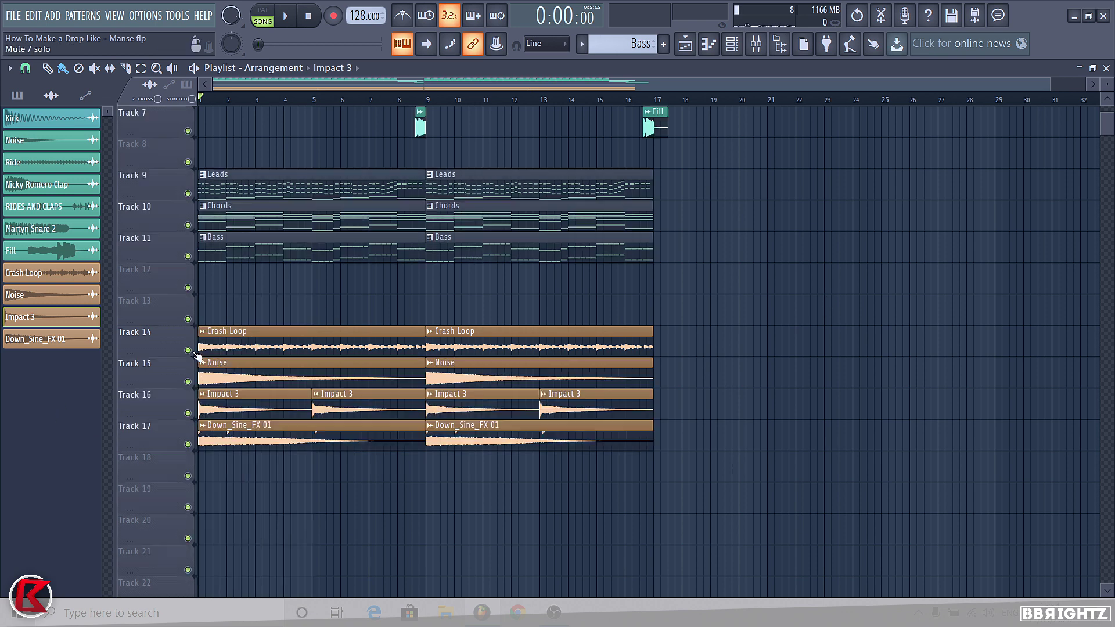
{"action": "left_click_drag", "start_coordinate": [1108, 126], "coordinate": [1108, 111]}
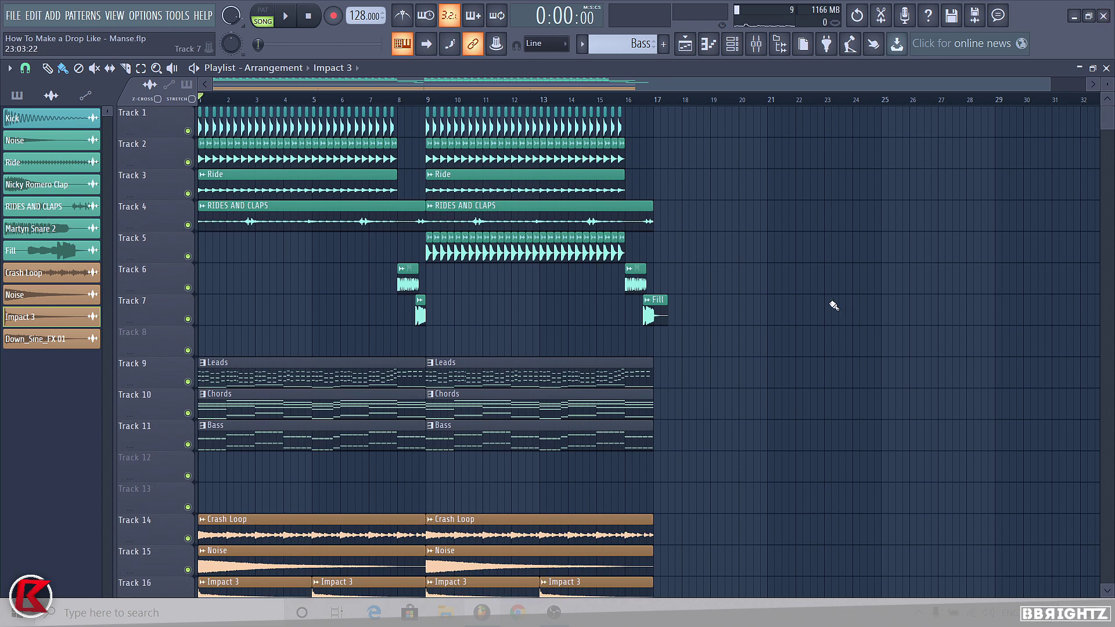
{"action": "left_click", "coordinate": [686, 114], "text": "ctrl"}
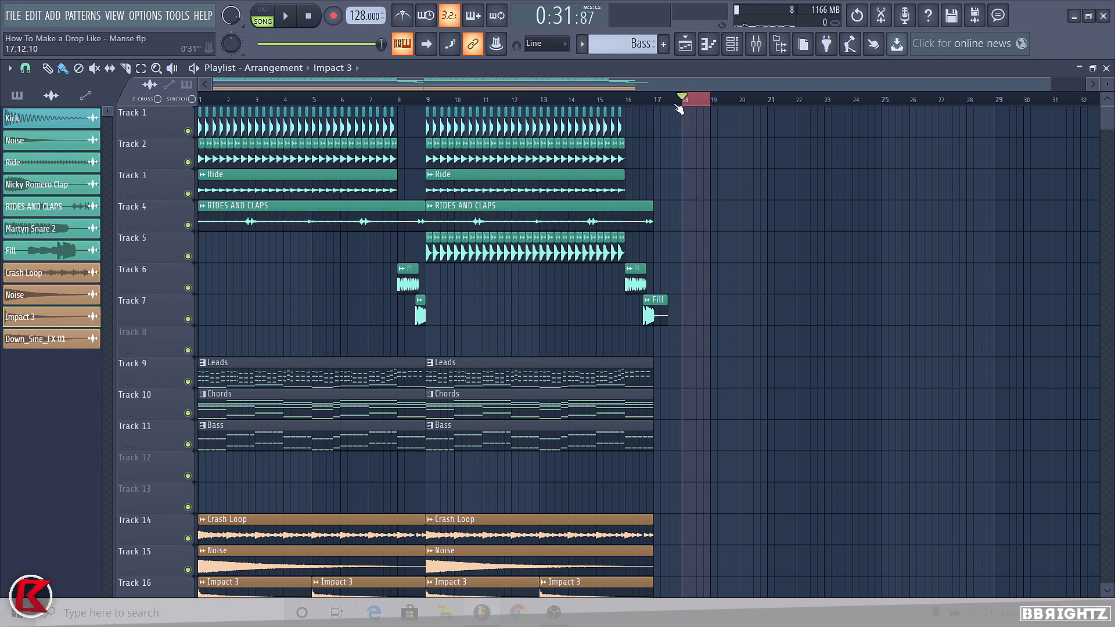
{"action": "double_click", "coordinate": [677, 105]}
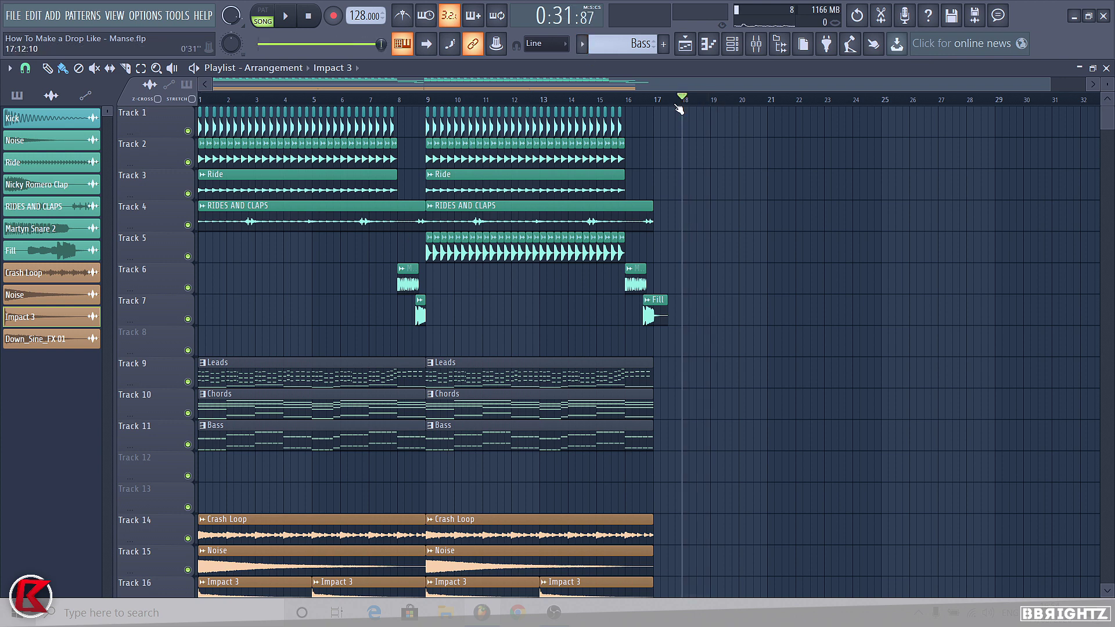